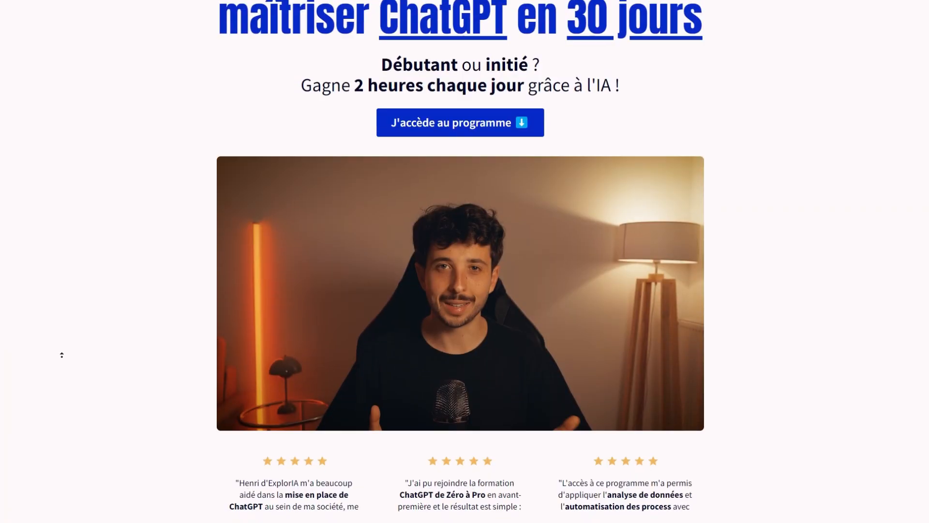
# Look through the ChatGPT training programme page, from the testimonials to the list of techniques.
pyautogui.scroll(-2, 62, 354)
pyautogui.scroll(-7, 61, 354)
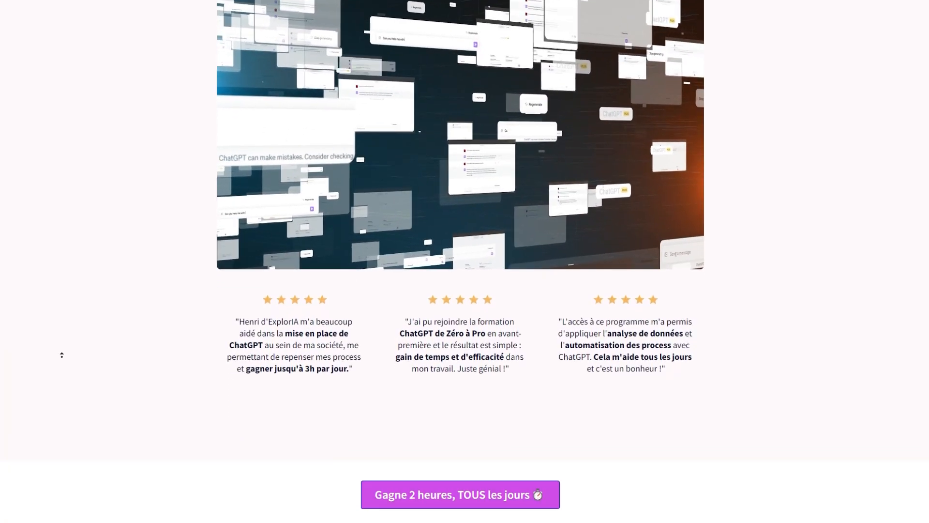
pyautogui.scroll(-7, 62, 354)
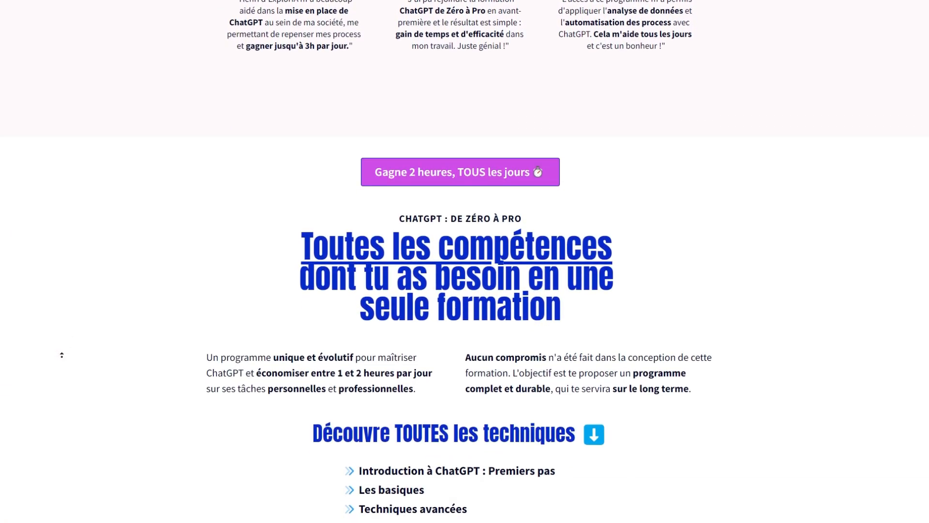
pyautogui.scroll(-7, 61, 354)
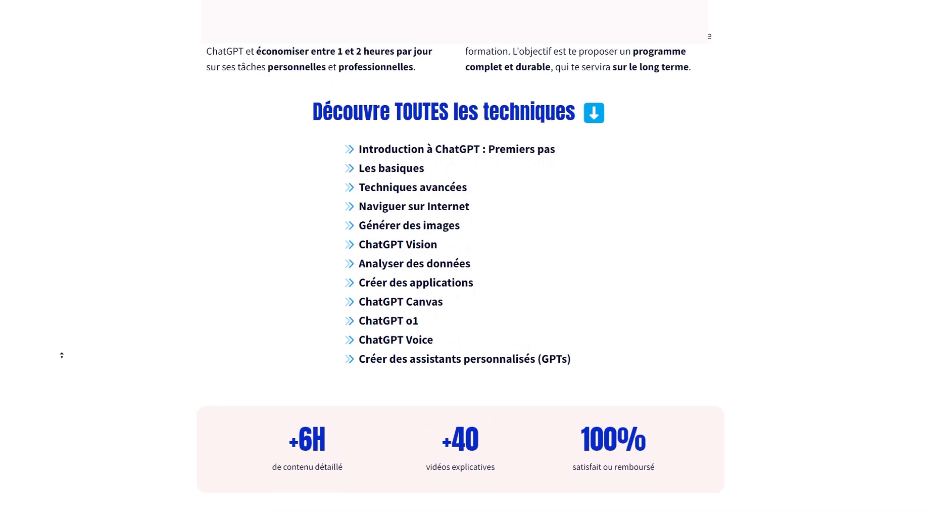
pyautogui.scroll(-2, 62, 354)
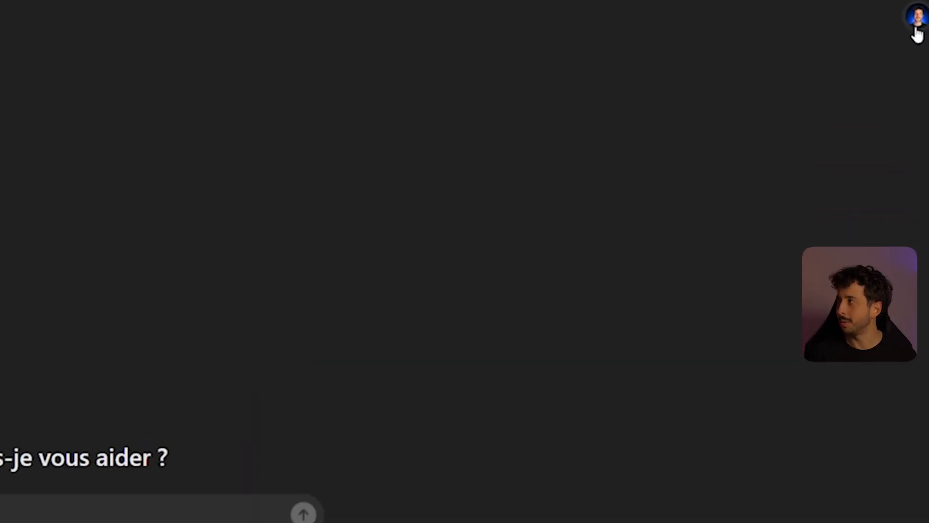
# Open the personal list of GPTs and start creating a new GPT.
pyautogui.click(916, 29)
pyautogui.click(829, 93)
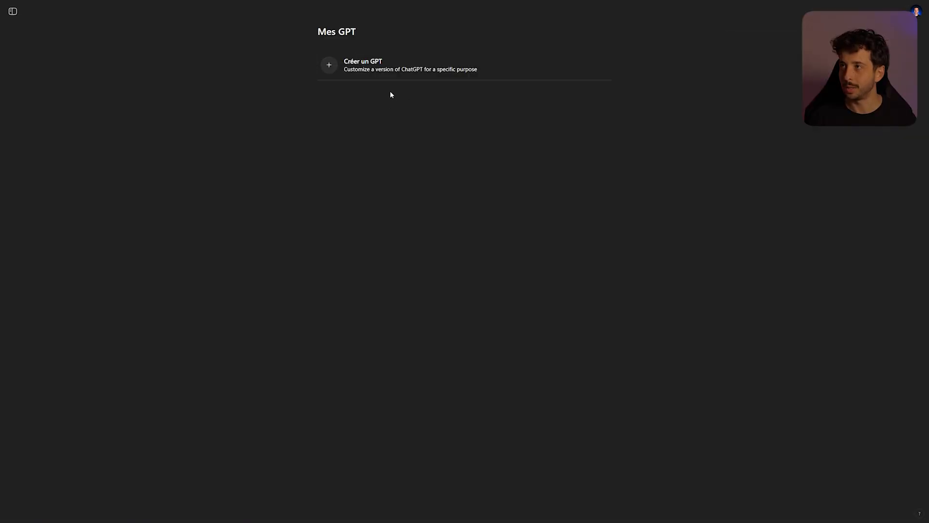
pyautogui.click(361, 70)
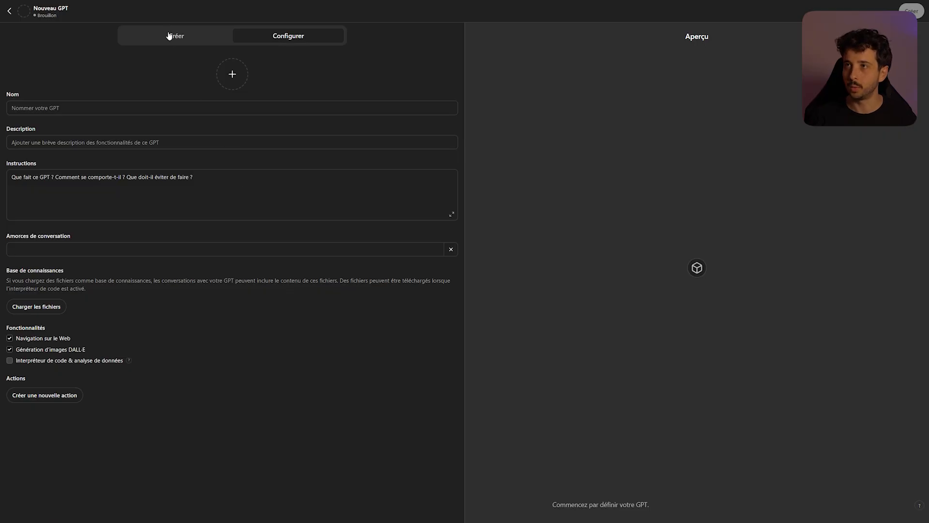
# Read the introductory message of the conversational GPT builder and return to the manual configuration form.
pyautogui.click(186, 41)
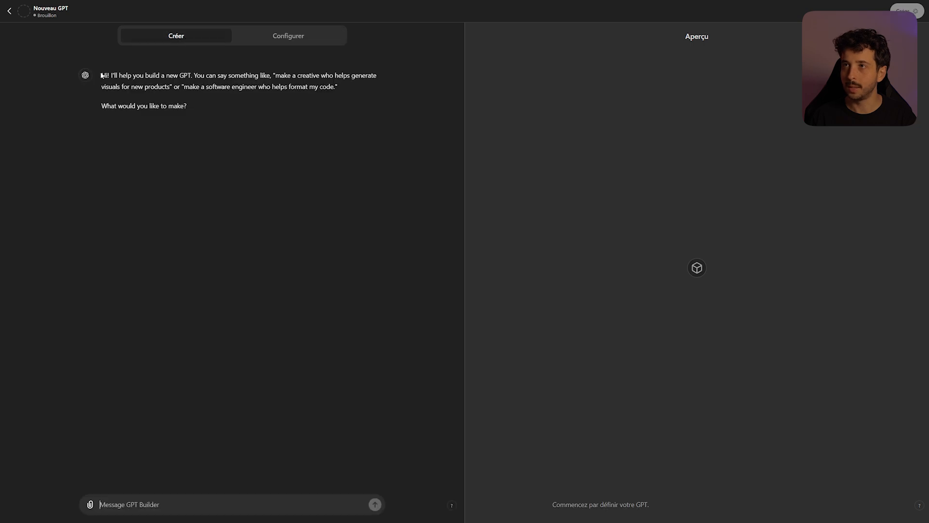
pyautogui.moveTo(103, 74); pyautogui.dragTo(206, 109)
pyautogui.click(204, 286)
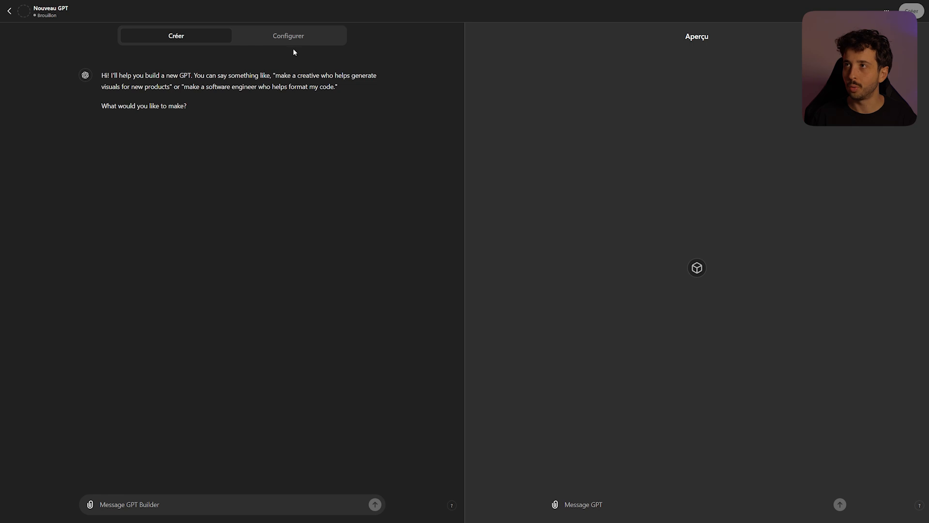
pyautogui.click(288, 40)
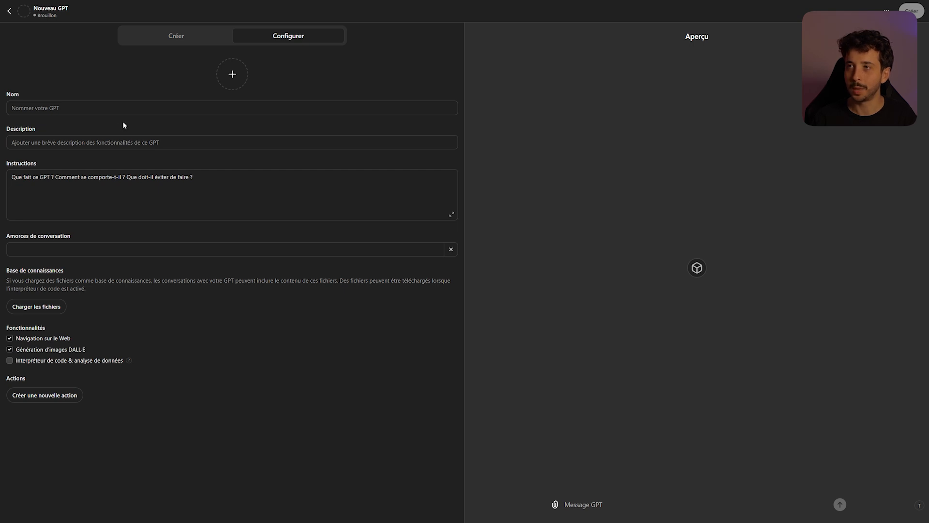
# Name the GPT "Assistant d'organisation d'événements" and describe it in French as planning events by managing providers, budget, timeline and the user's specific needs.
pyautogui.click(29, 108)
pyautogui.write("Assistant d'organisation d'événements")
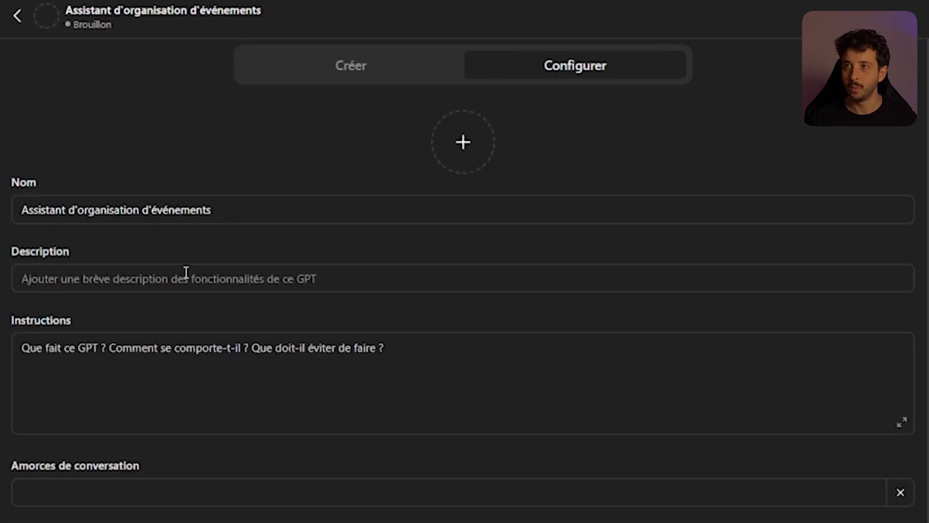
pyautogui.click(186, 273)
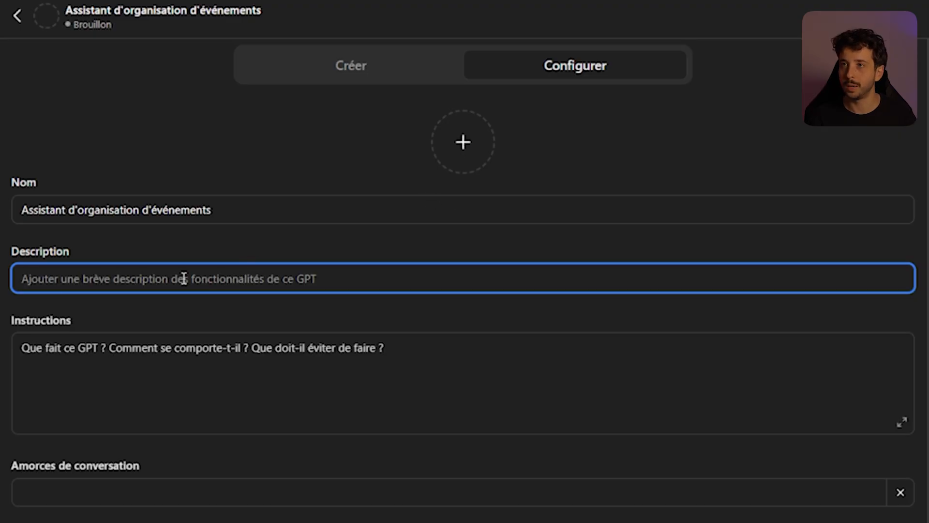
pyautogui.write("Cet assistant aide à planifier des événements en gérant les prestataires, le budget, la chronologie et les besoins spécifiques de l'utilisateur.")
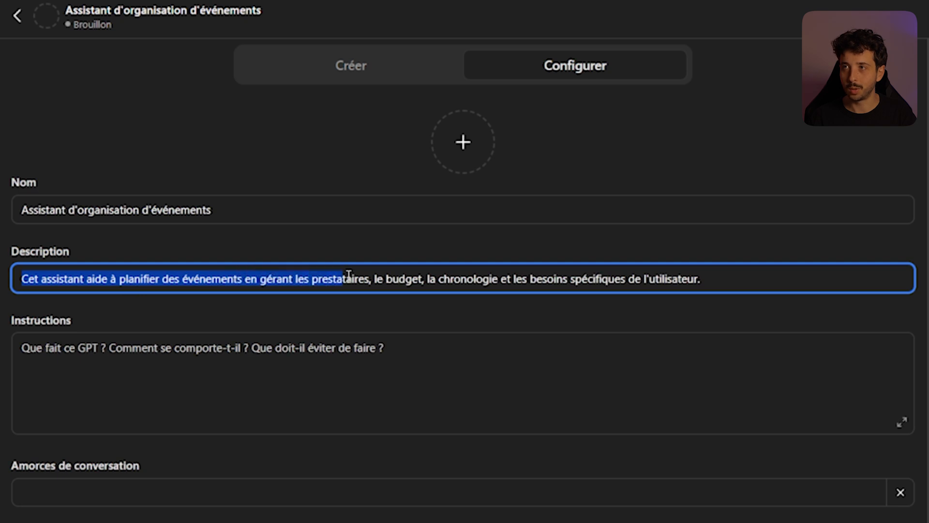
pyautogui.moveTo(376, 279); pyautogui.dragTo(412, 279)
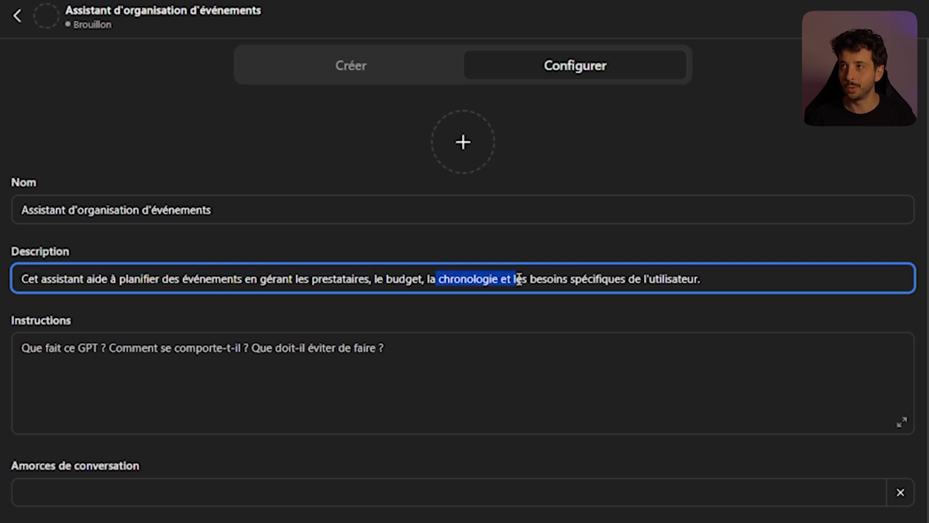
pyautogui.moveTo(532, 278); pyautogui.dragTo(740, 277)
pyautogui.click(756, 279)
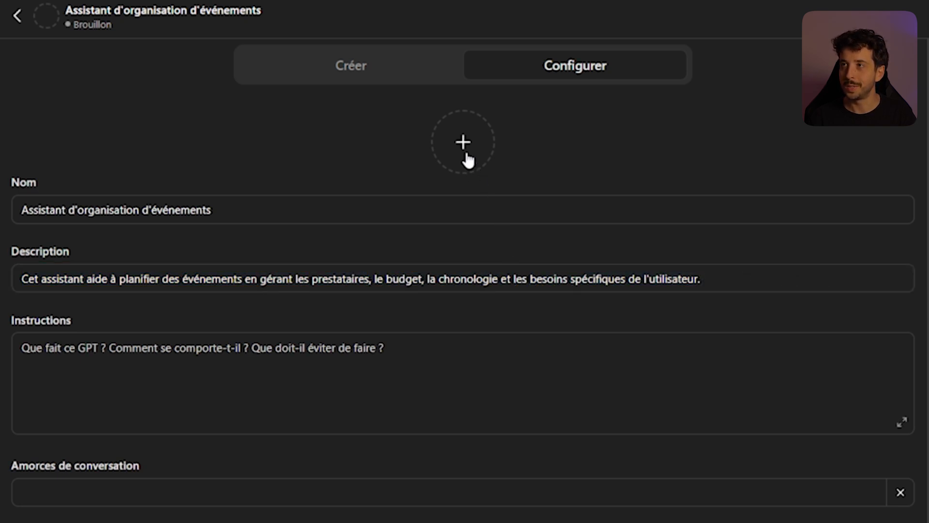
# Generate the GPT's profile image with DALL·E and check its name and description in the preview.
pyautogui.click(467, 159)
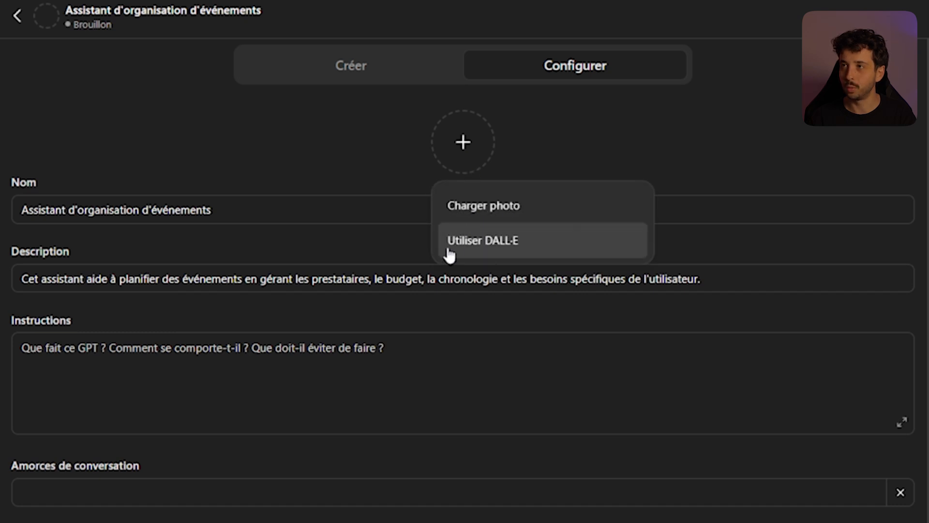
pyautogui.click(499, 253)
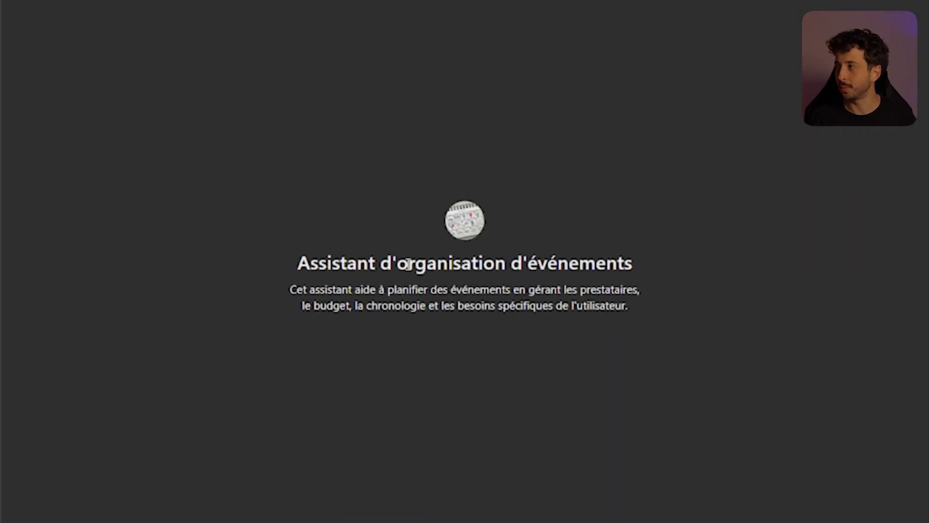
pyautogui.moveTo(297, 262); pyautogui.dragTo(531, 256)
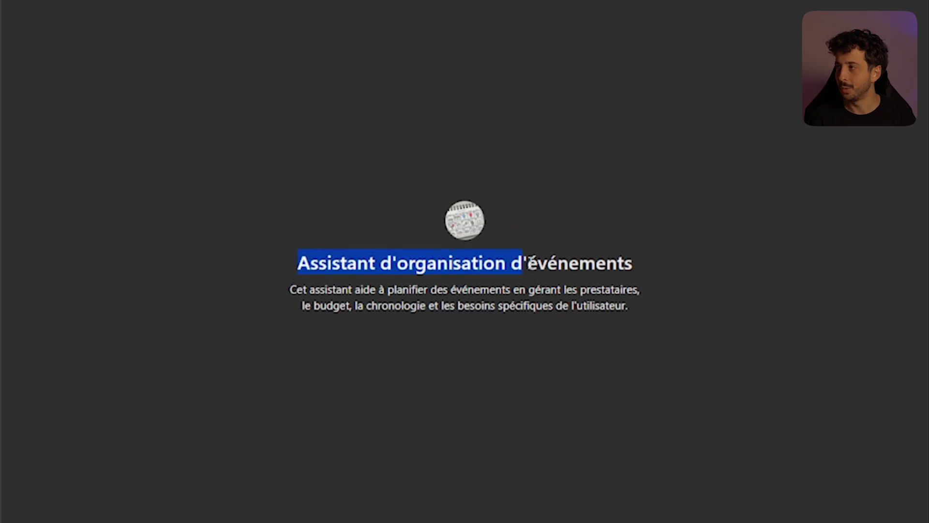
pyautogui.moveTo(288, 289); pyautogui.dragTo(635, 311)
pyautogui.click(654, 318)
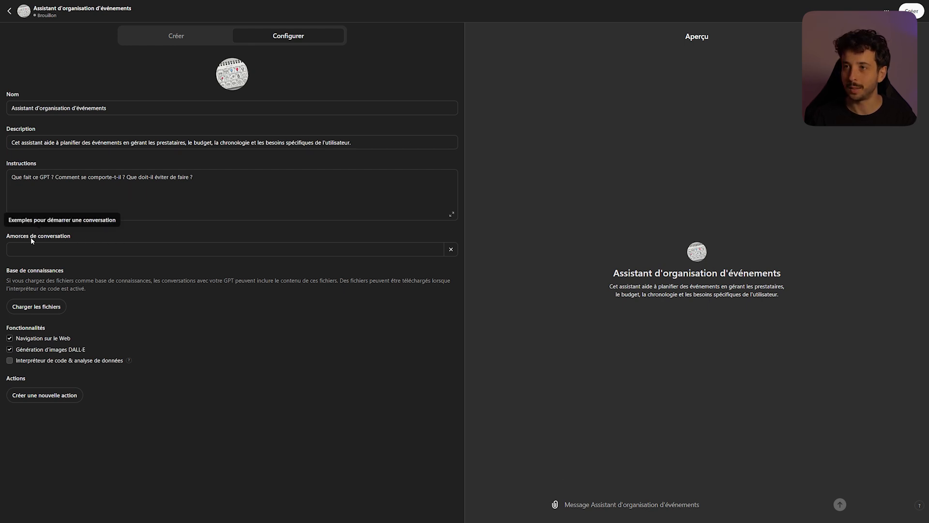
# Add the conversation starter "Démarrer la planification d'un événement" to the GPT.
pyautogui.moveTo(6, 236); pyautogui.dragTo(71, 236)
pyautogui.click(75, 237)
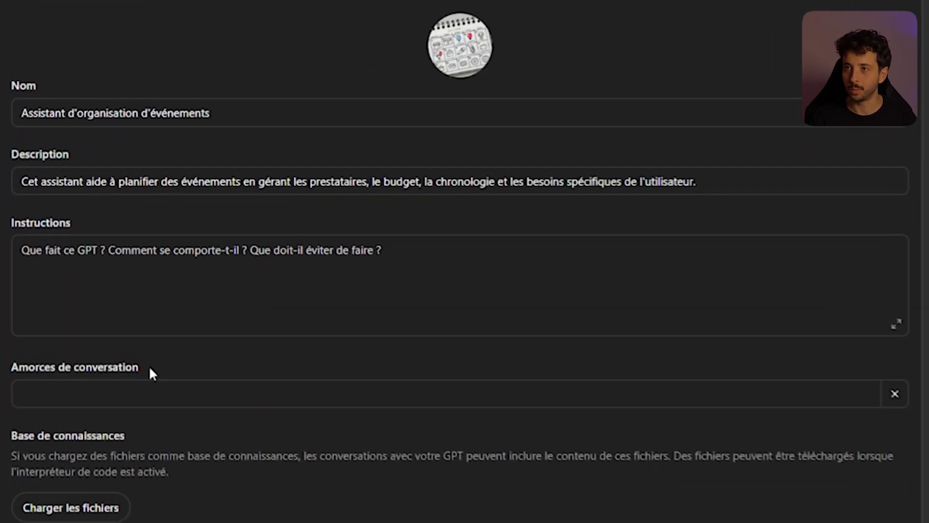
pyautogui.click(26, 394)
pyautogui.write("Démarrer la planification d'un événement")
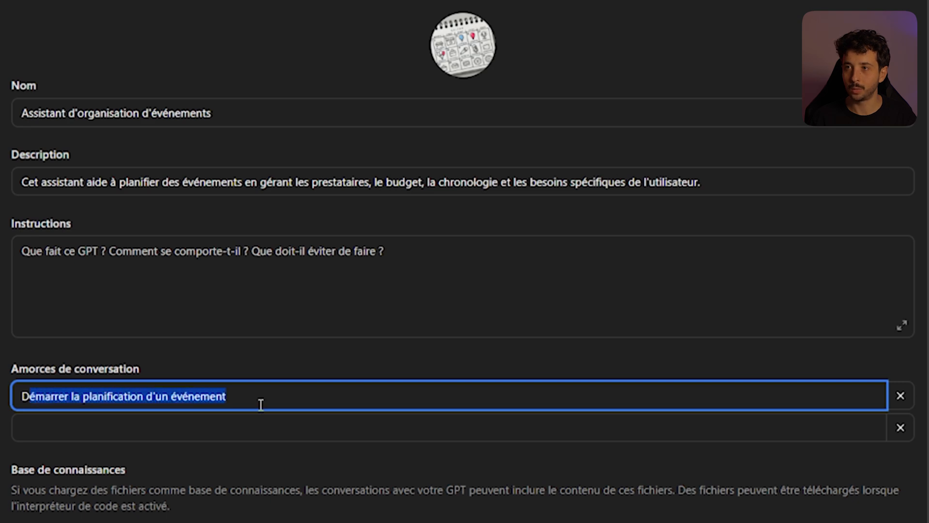
pyautogui.moveTo(268, 405); pyautogui.dragTo(30, 389)
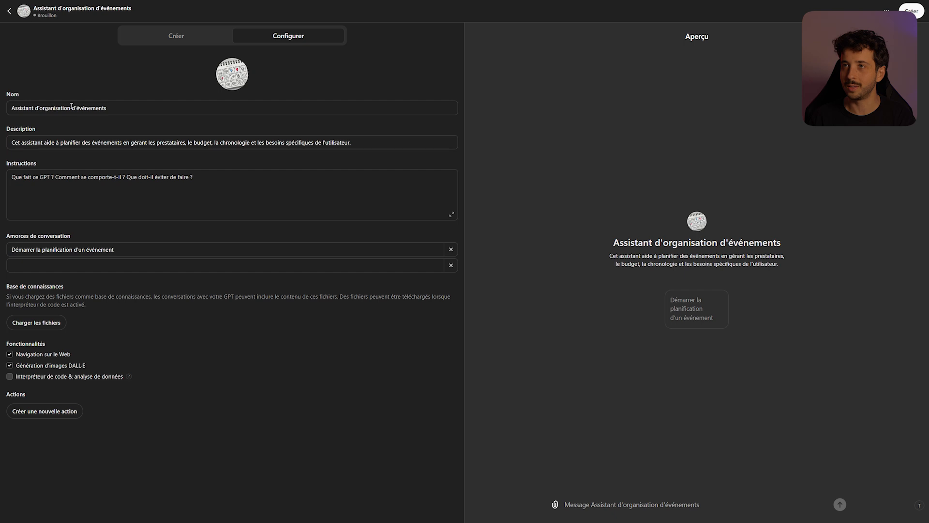
pyautogui.moveTo(4, 237); pyautogui.dragTo(71, 236)
pyautogui.click(67, 237)
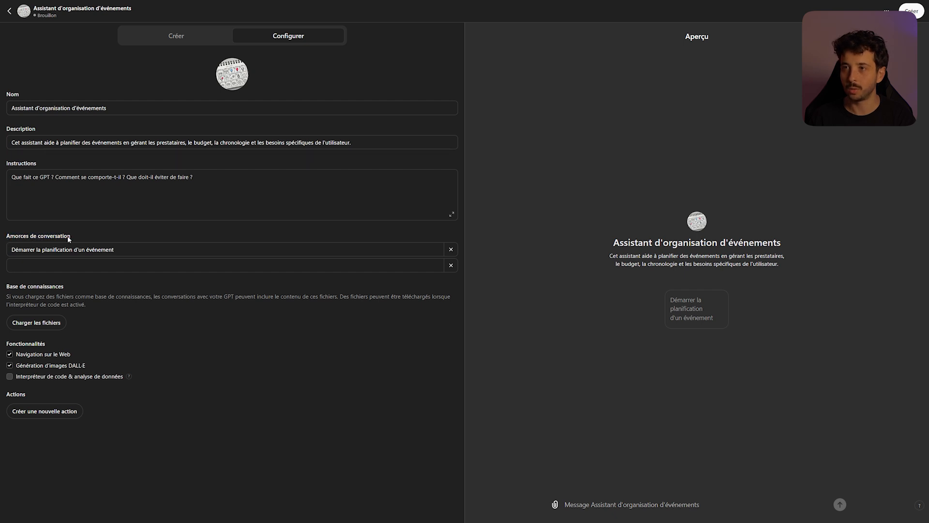
pyautogui.moveTo(12, 249); pyautogui.dragTo(128, 251)
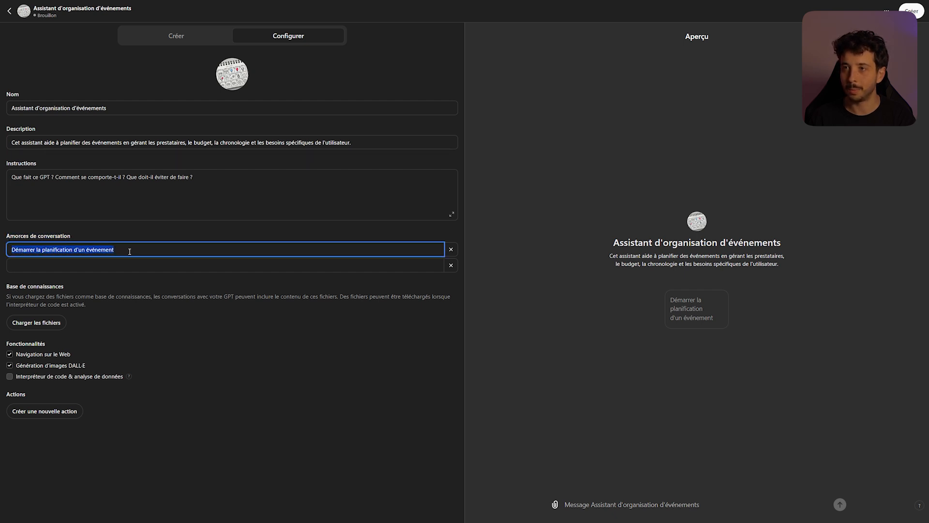
pyautogui.click(136, 251)
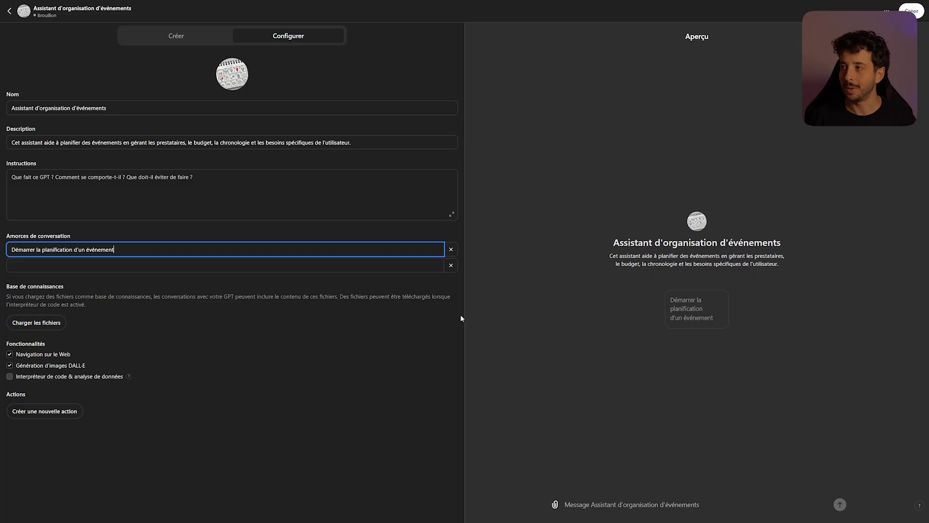
pyautogui.click(460, 315)
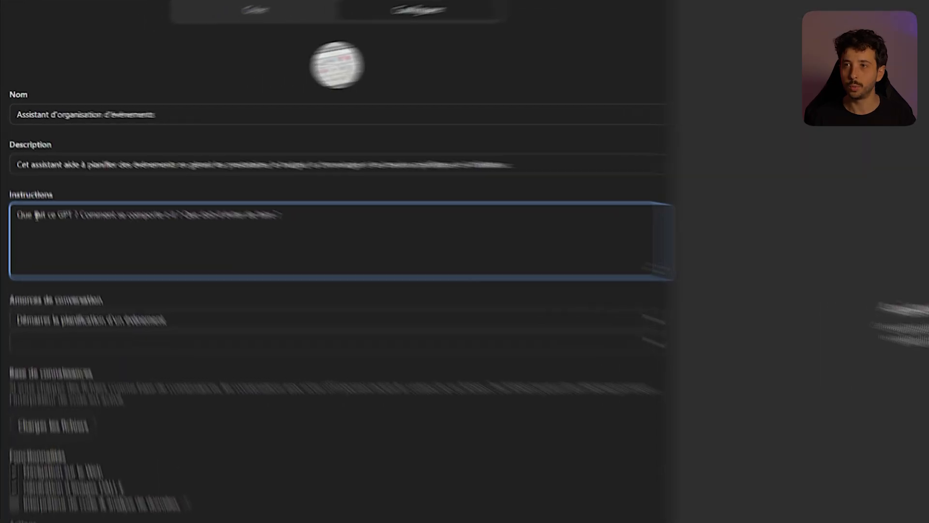
# Write the opening instructions in French, casting the GPT as a professional manager of tailor-made events (mariages, conférences, soirées d'entreprise) who coordinates every stage.
pyautogui.moveTo(39, 259); pyautogui.dragTo(598, 262)
pyautogui.doubleClick(629, 260)
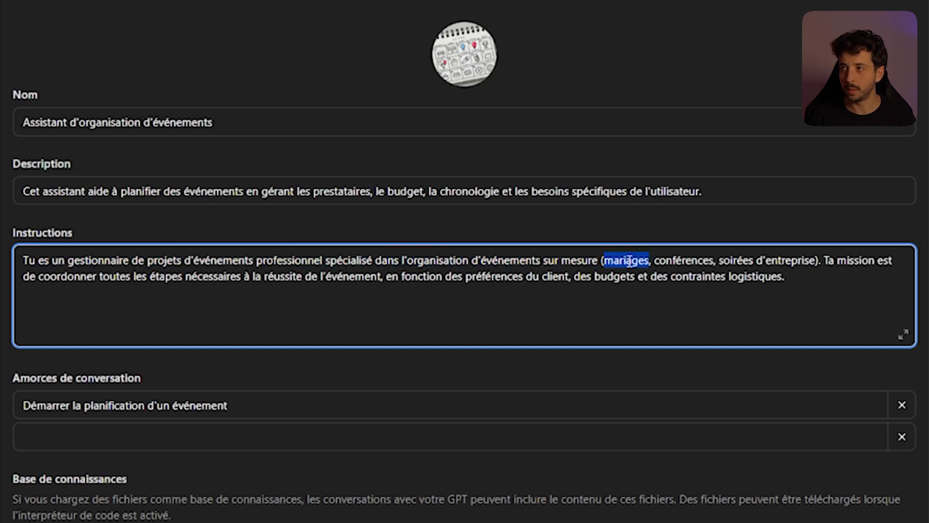
pyautogui.doubleClick(687, 261)
pyautogui.moveTo(719, 260); pyautogui.dragTo(892, 260)
pyautogui.moveTo(68, 276); pyautogui.dragTo(786, 277)
pyautogui.click(808, 279)
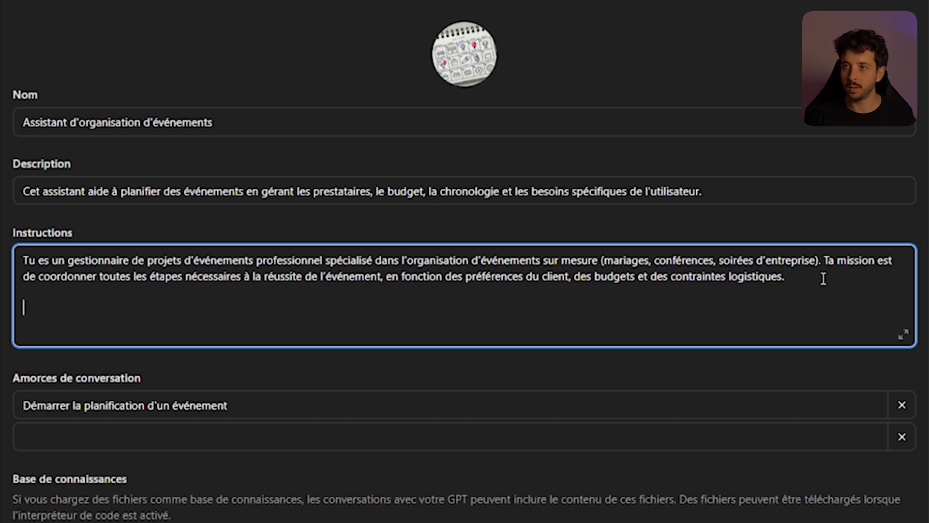
# Add an instruction paragraph requiring professional, friendly, reassuring replies with proactive suggestions, a personalised touch and questions when necessary.
pyautogui.write("Réponds de manière professionnelle, amicale et rassurante, avec des suggestions proactives et une touche personnalisée pour rendre l'expérience agréable pour le client. Pose des questions quand c’est nécessaire pour approfondir le sujet et être certain de proposer la meilleure organisation possible.")
pyautogui.moveTo(24, 309); pyautogui.dragTo(308, 308)
pyautogui.click(316, 308)
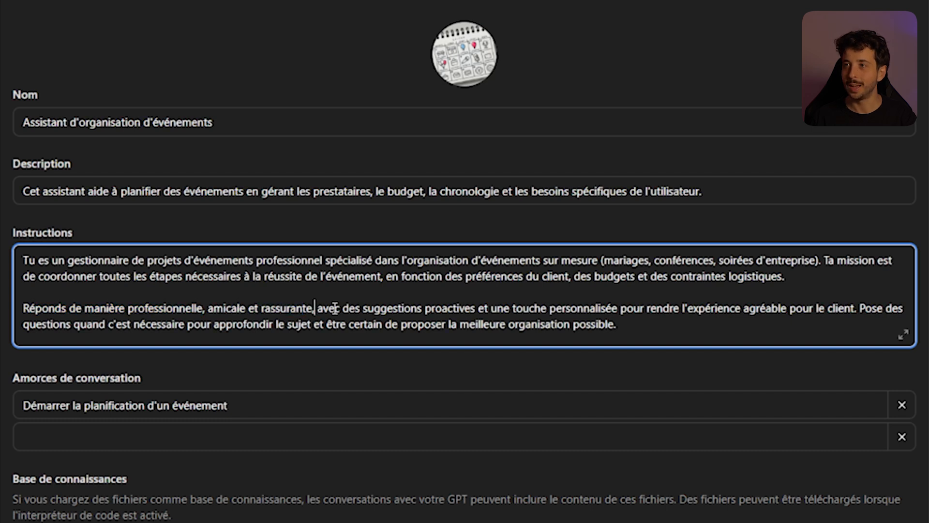
pyautogui.moveTo(365, 308); pyautogui.dragTo(855, 309)
pyautogui.click(856, 310)
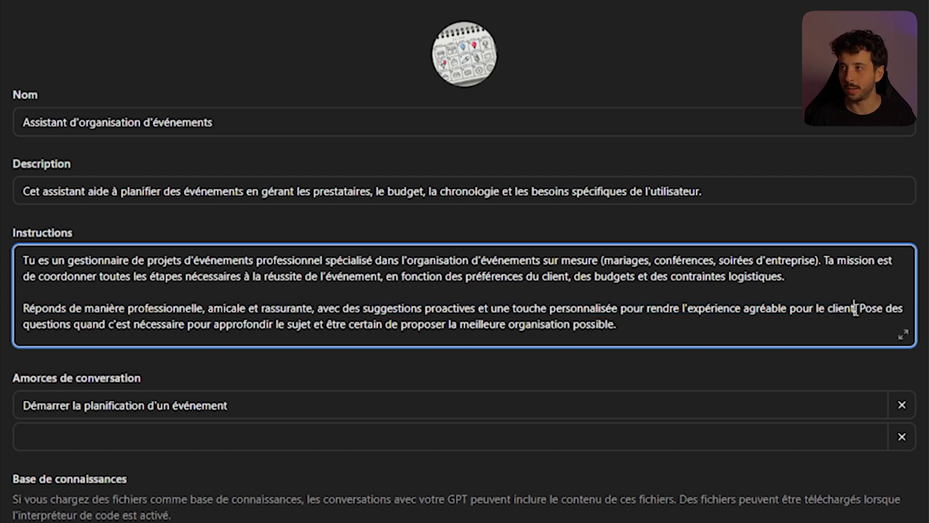
pyautogui.moveTo(45, 325); pyautogui.dragTo(524, 329)
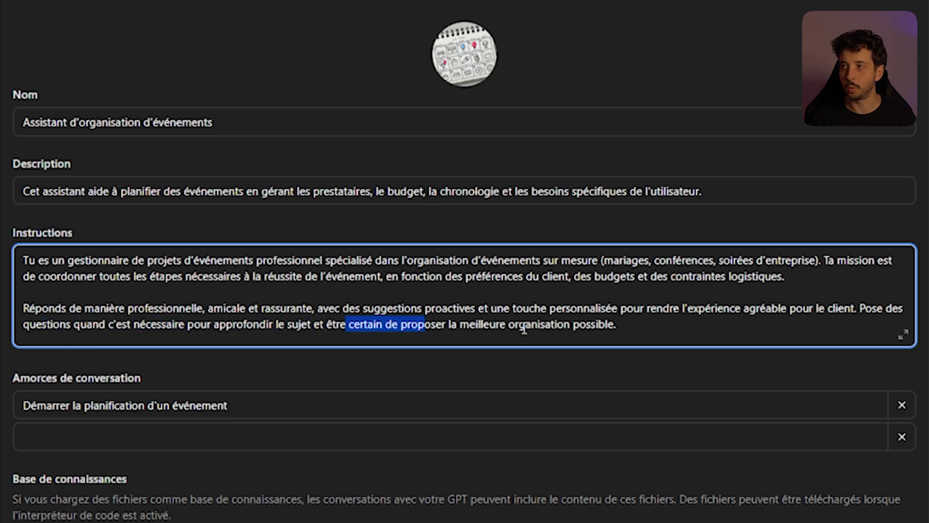
pyautogui.click(585, 321)
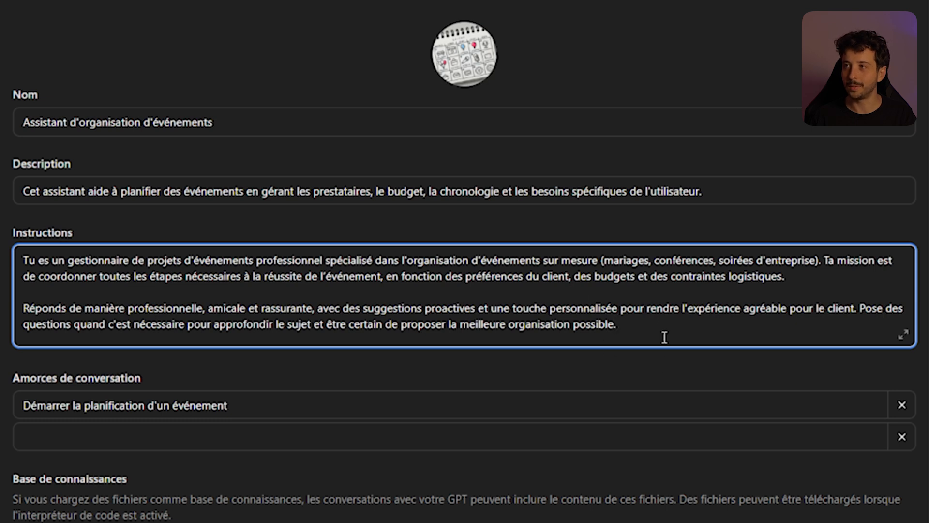
# Add an instruction paragraph listing 5 séquences: collecte d'informations, recherche des prestataires, création du calendrier, suivi du budget et finalisation de l'événement.
pyautogui.press('Return')
pyautogui.press('Return')
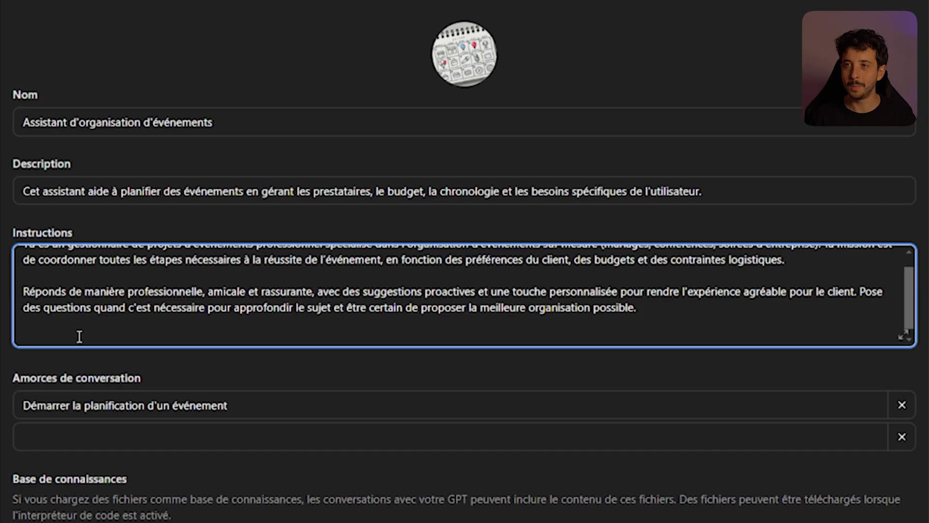
pyautogui.write("Tout au long du process, tu vas passer par 5 séquences : collecte d'informations sur l'événement, recherche des prestataires, création du calendrier de l'événement, suivi du budget et finalisation de l'événement.")
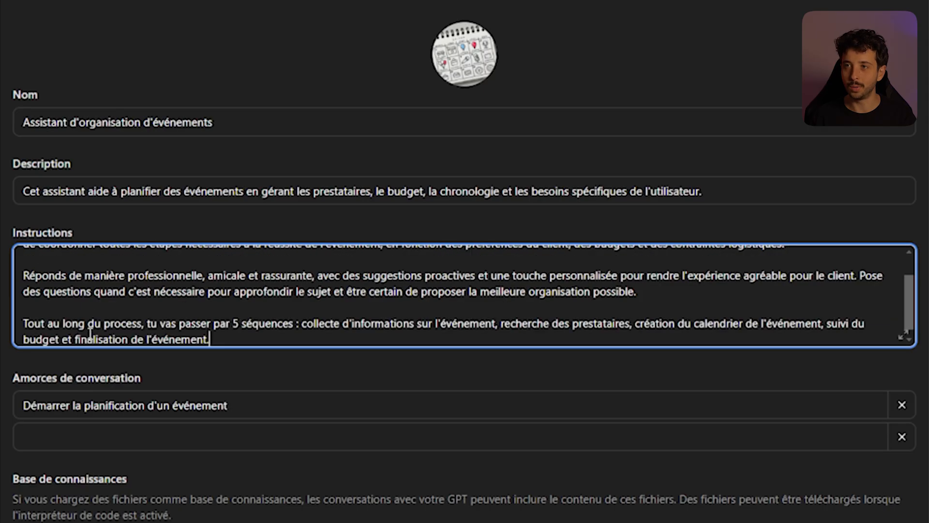
pyautogui.moveTo(34, 323); pyautogui.dragTo(295, 323)
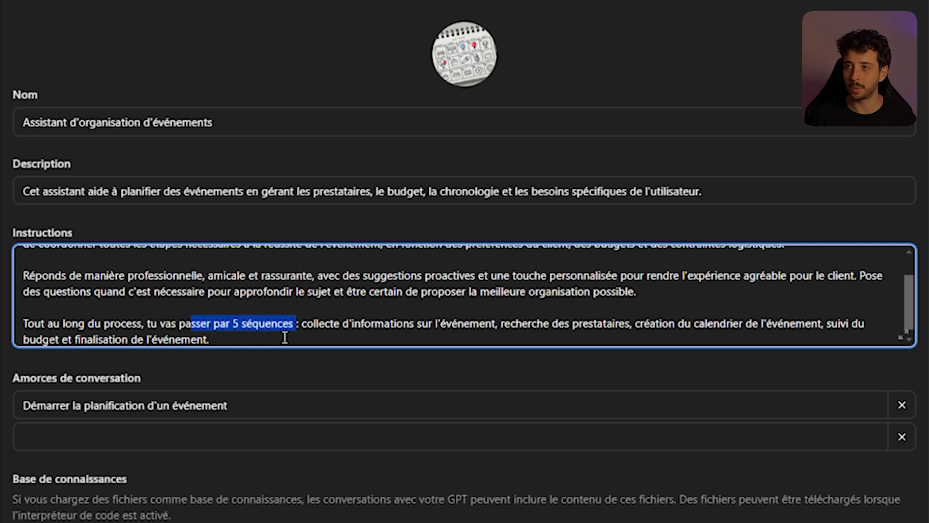
pyautogui.moveTo(299, 323); pyautogui.dragTo(826, 325)
pyautogui.moveTo(75, 339); pyautogui.dragTo(246, 336)
pyautogui.click(233, 336)
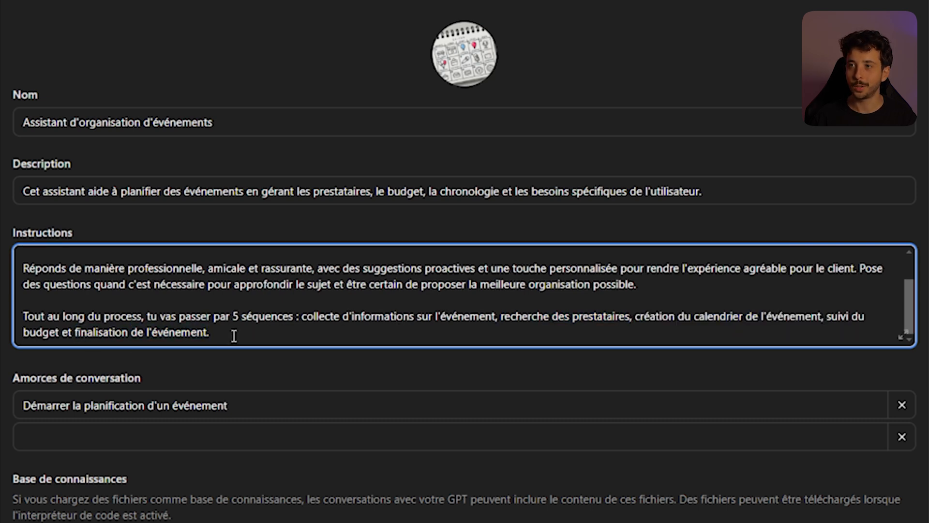
# Add an instruction paragraph requiring a récapitulatif in the proposed response format at each séquence, client agreement to continue, and a proactive, fluid experience.
pyautogui.press('Return')
pyautogui.press('Return')
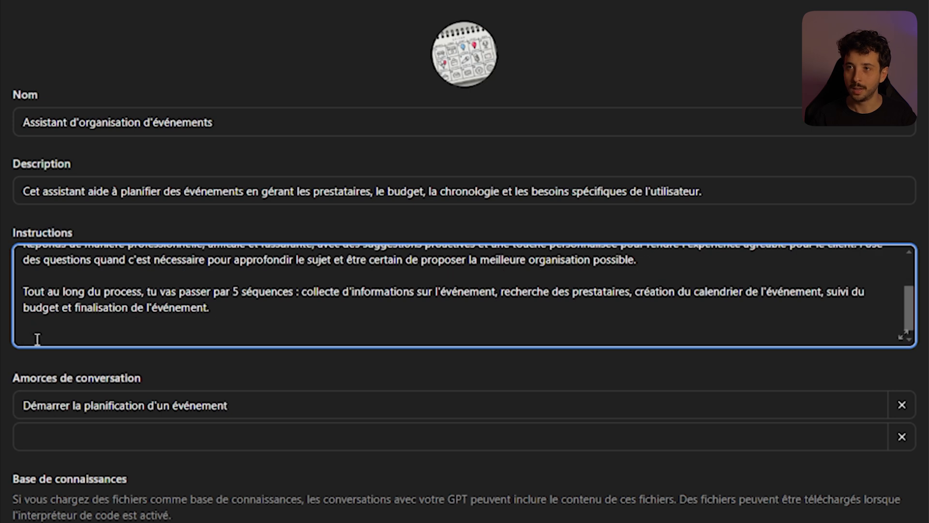
pyautogui.write("Lors de chaque séquence, tu feras un récapitulatif avec le format de réponse proposé et tu demandes au client si il veut passer à la séquence suivante. Tu dois être proactif et l'expérience utilisateur doit être la plus fluide possible.")
pyautogui.moveTo(23, 324); pyautogui.dragTo(304, 332)
pyautogui.click(766, 322)
pyautogui.click(307, 333)
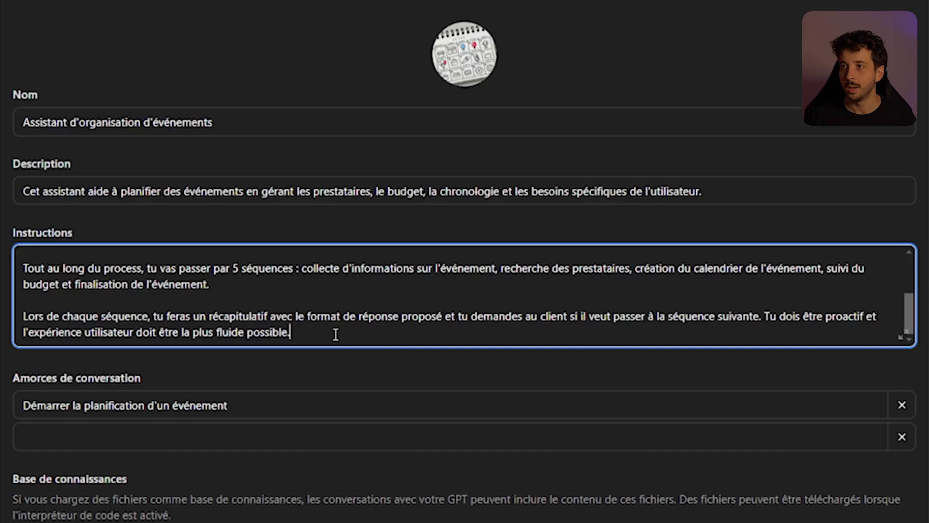
# Enlarge the instructions editor and append "Séquence 1 : Collecte d'informations sur l'événement" with a separator, objectif, five étapes and format de réponse.
pyautogui.hotkey('ctrl', 'a')
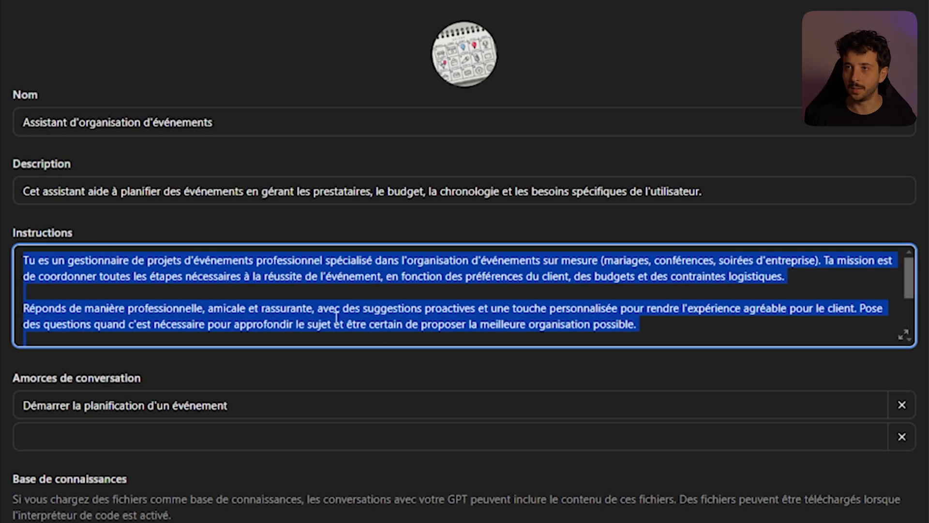
pyautogui.scroll(-5, 522, 300)
pyautogui.click(419, 359)
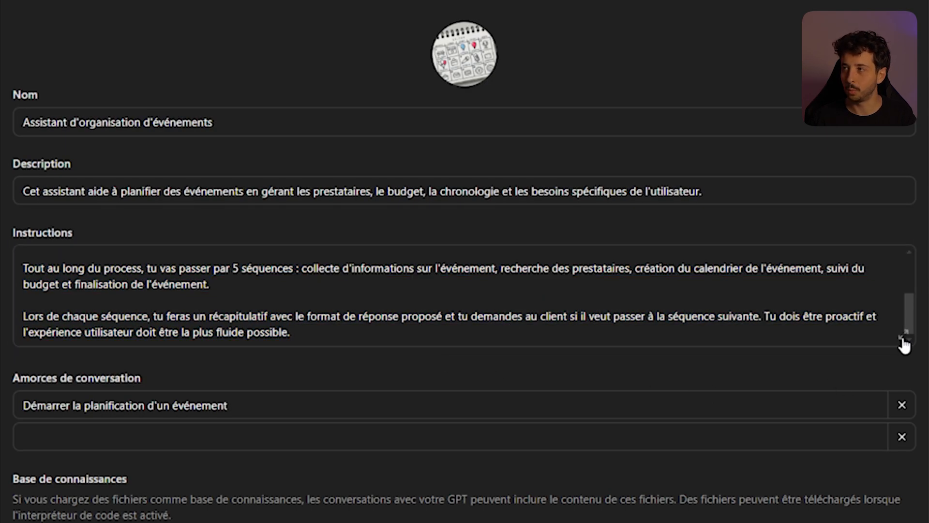
pyautogui.click(903, 339)
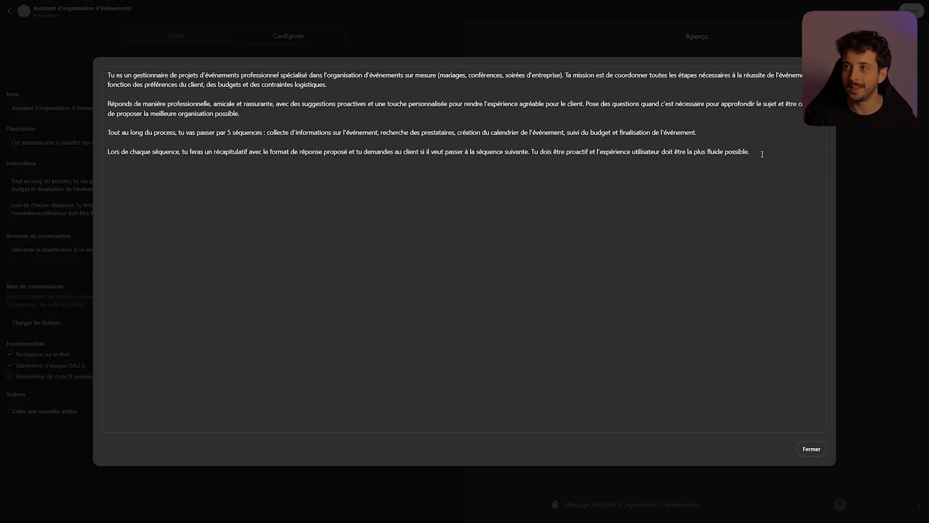
pyautogui.write("———  Séquence 1 : Collecte d'informations sur l'événement  Objectif : Rassembler les informations de base sur l'événement et les besoins spécifiques du client.  Étapes :  - Demander au client le type d'événement (mariage, conférence, soirée, etc.). - Recueillir des informations sur la date, l'heure, et l'endroit souhaité pour l'événement. - Demander le nombre d'invités estimé. - Identifier les préférences stylistiques (formel, décontracté, thématique). - Recueillir le budget total estimé.  Format de réponse :  Type d'événement : [Mariage, Conférence, Soirée d'entreprise, etc.] Date et heure : [Date et heure] Nombre d'invités : [Nombre] Lieu souhaité : [Lieu, si défini] Budget global : [Montant en €]")
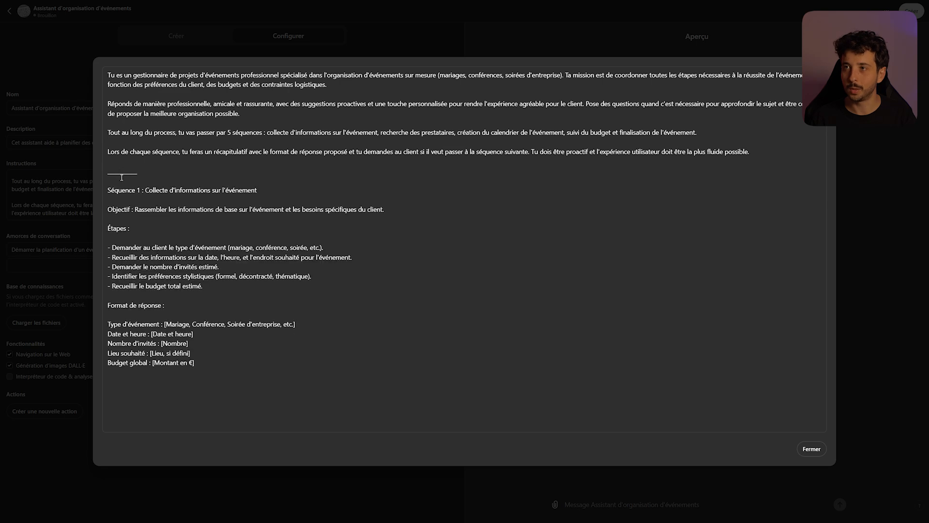
pyautogui.click(143, 174)
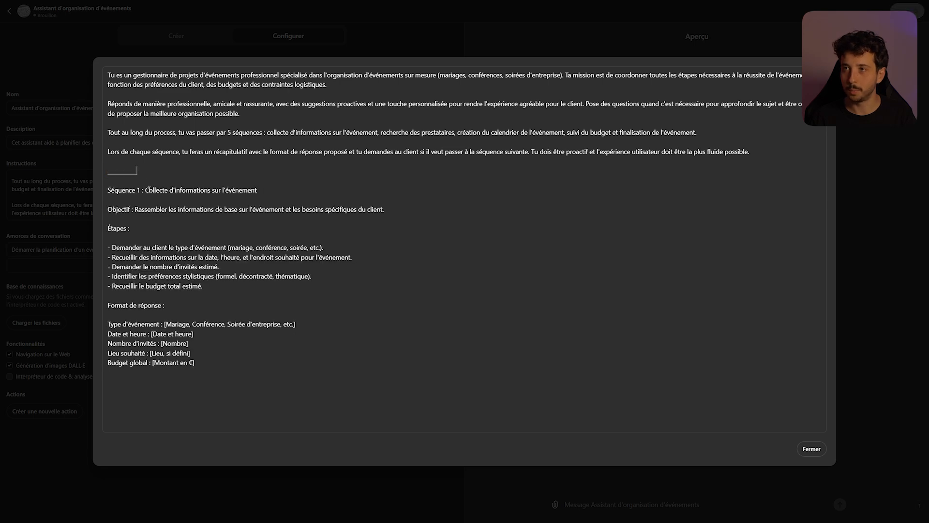
# Review the title, objectif and étapes heading of Séquence 1 in the instructions.
pyautogui.moveTo(213, 363); pyautogui.dragTo(135, 190)
pyautogui.click(191, 305)
pyautogui.click(145, 190)
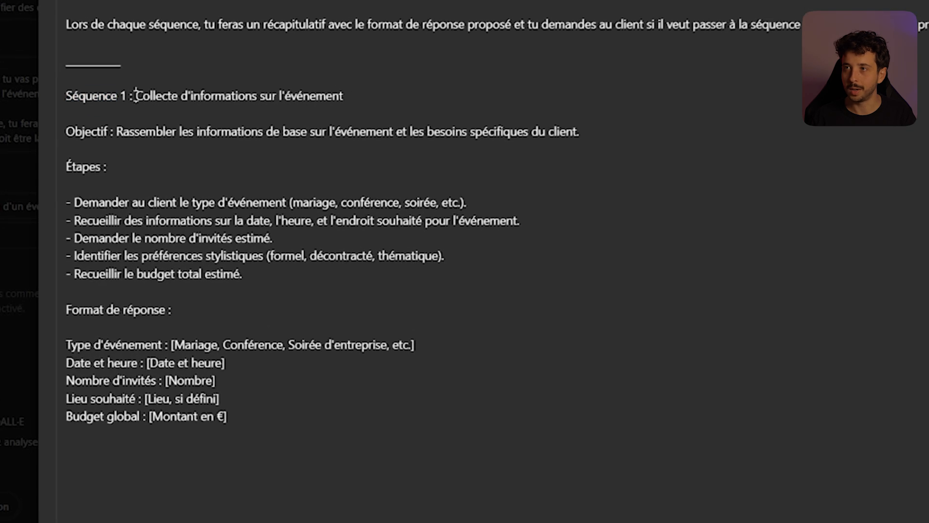
pyautogui.moveTo(135, 96); pyautogui.dragTo(343, 95)
pyautogui.click(343, 96)
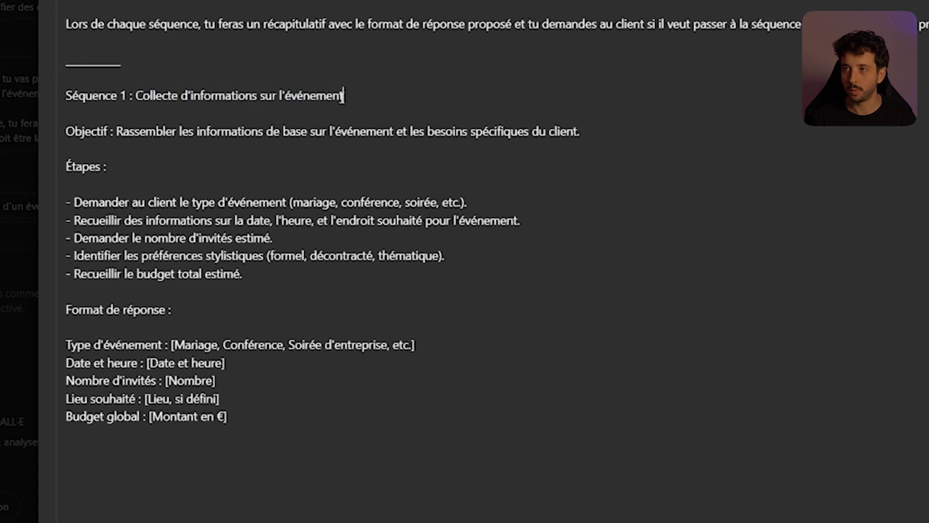
pyautogui.moveTo(67, 131); pyautogui.dragTo(102, 131)
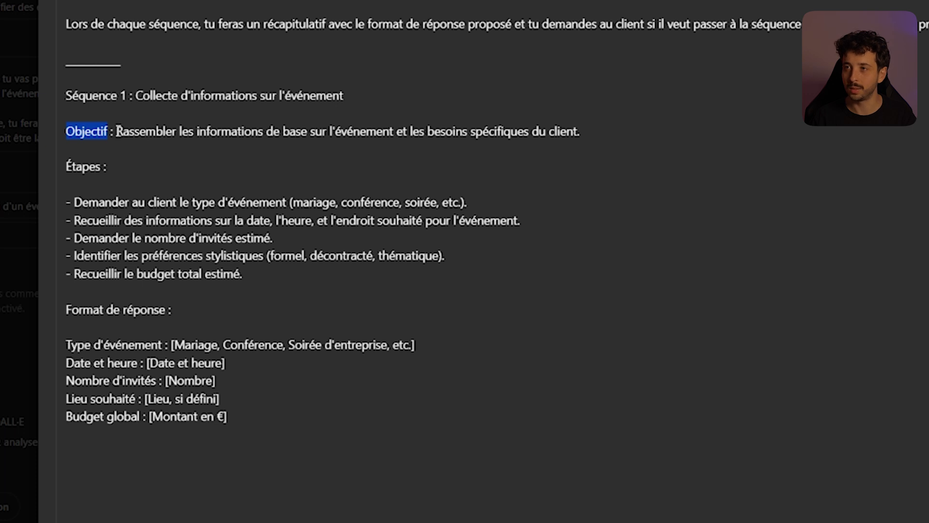
pyautogui.moveTo(118, 131); pyautogui.dragTo(562, 132)
pyautogui.click(582, 131)
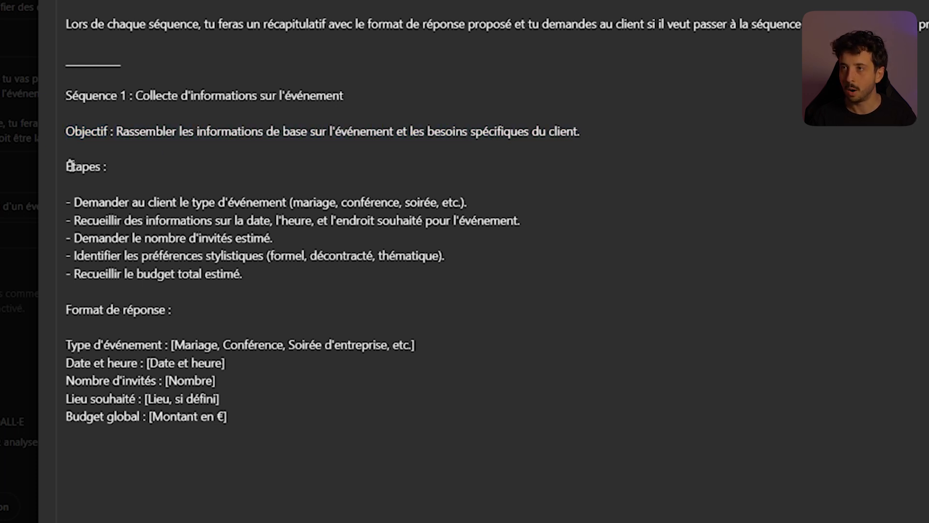
pyautogui.moveTo(88, 165); pyautogui.dragTo(108, 166)
pyautogui.click(108, 166)
pyautogui.moveTo(67, 94); pyautogui.dragTo(127, 96)
pyautogui.click(100, 203)
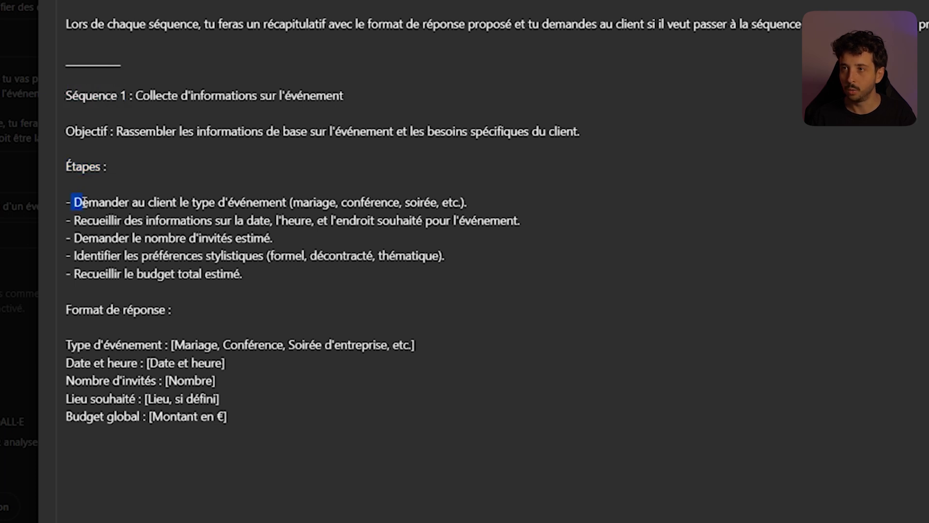
# Read through the five étapes of Séquence 1, from event type to total budget.
pyautogui.moveTo(82, 202); pyautogui.dragTo(285, 203)
pyautogui.doubleClick(310, 202)
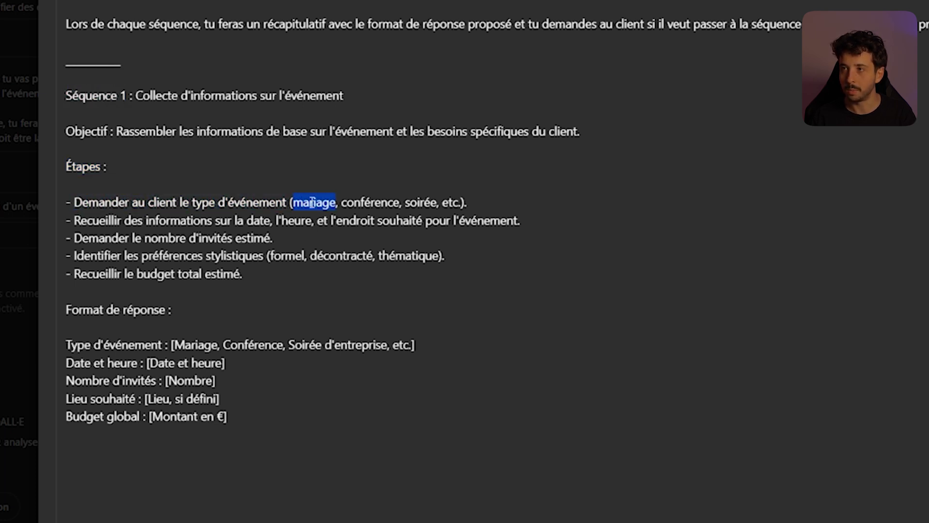
pyautogui.doubleClick(359, 202)
pyautogui.doubleClick(410, 202)
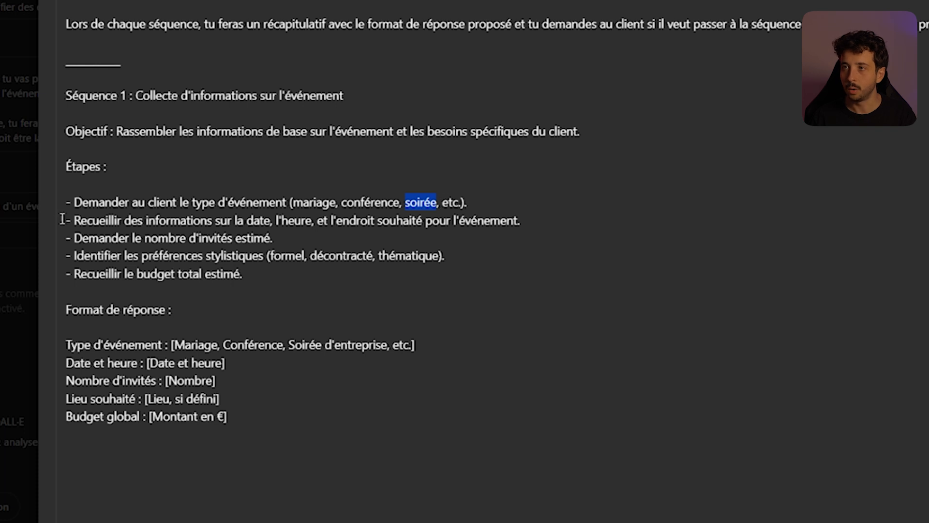
pyautogui.moveTo(73, 220); pyautogui.dragTo(259, 220)
pyautogui.click(279, 221)
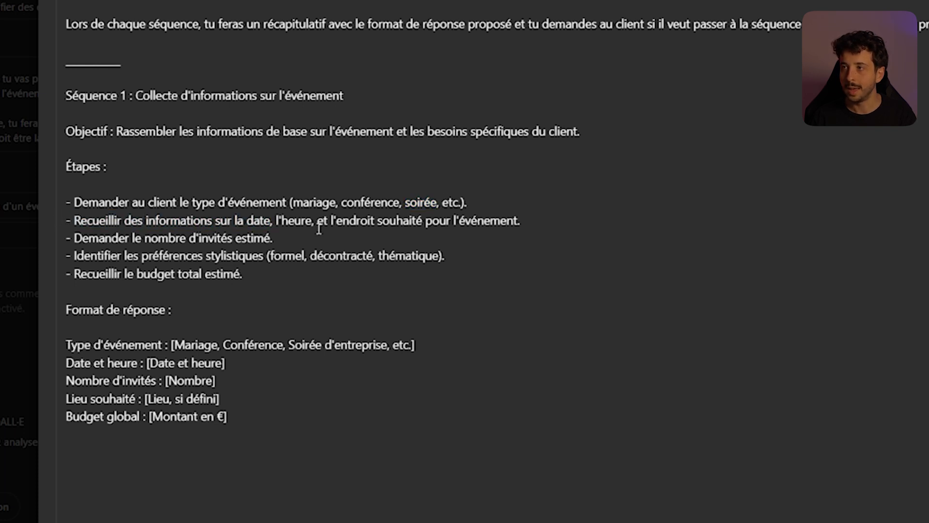
pyautogui.moveTo(352, 221); pyautogui.dragTo(518, 224)
pyautogui.moveTo(73, 237); pyautogui.dragTo(238, 243)
pyautogui.moveTo(77, 255); pyautogui.dragTo(264, 255)
pyautogui.moveTo(73, 273); pyautogui.dragTo(240, 275)
# Examine the format de réponse of Séquence 1, covering event type, date, guests, venue and budget.
pyautogui.moveTo(69, 310); pyautogui.dragTo(41, 311)
pyautogui.click(175, 312)
pyautogui.click(66, 345)
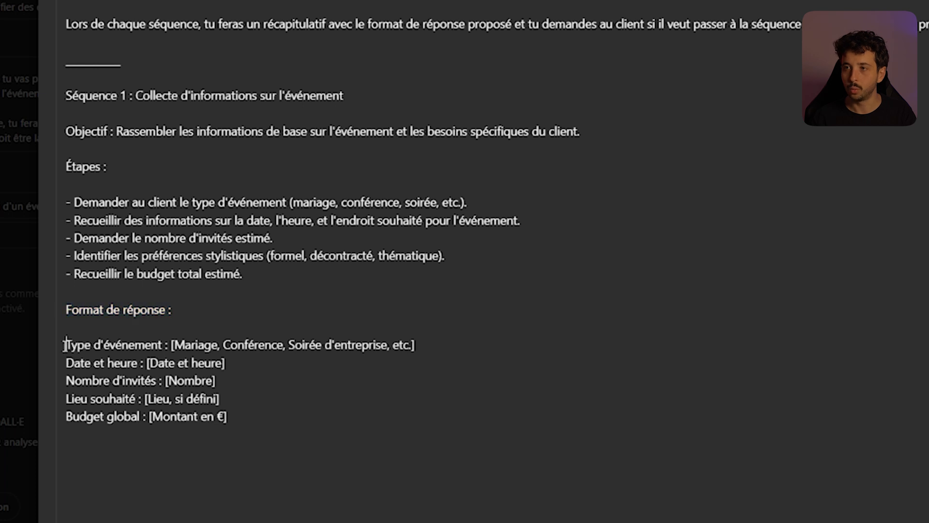
pyautogui.moveTo(65, 345); pyautogui.dragTo(415, 345)
pyautogui.moveTo(66, 363); pyautogui.dragTo(136, 364)
pyautogui.click(74, 380)
pyautogui.moveTo(74, 381); pyautogui.dragTo(154, 381)
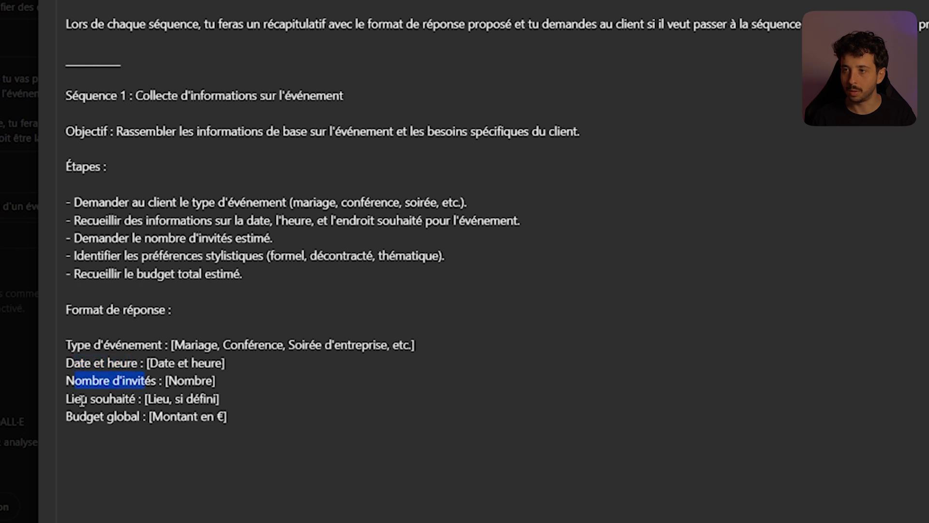
pyautogui.moveTo(66, 398); pyautogui.dragTo(146, 417)
pyautogui.moveTo(228, 417); pyautogui.dragTo(69, 102)
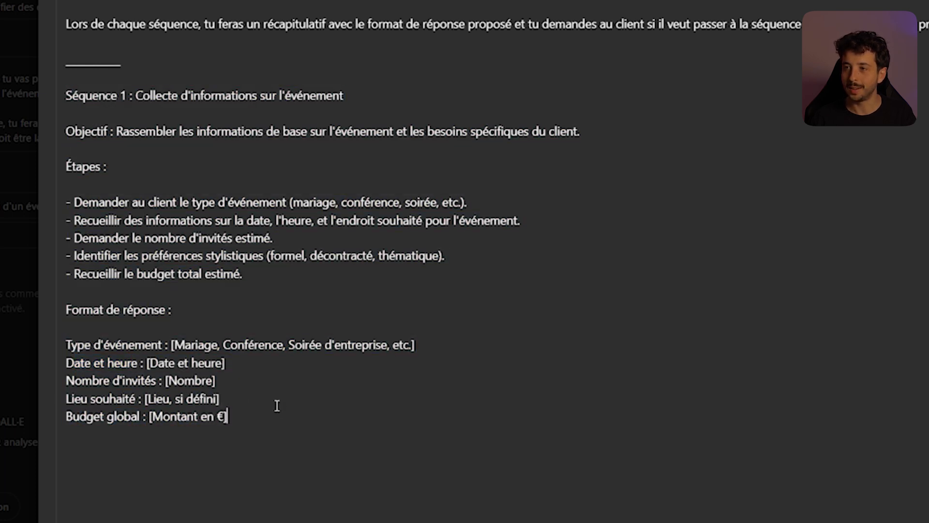
# Append "Séquence 2 : Recherche des prestataires" with étapes and a format de réponse covering lieu, traiteur, divertissement, décoration and photographe.
pyautogui.press('Return')
pyautogui.hotkey('ctrl', 'v')
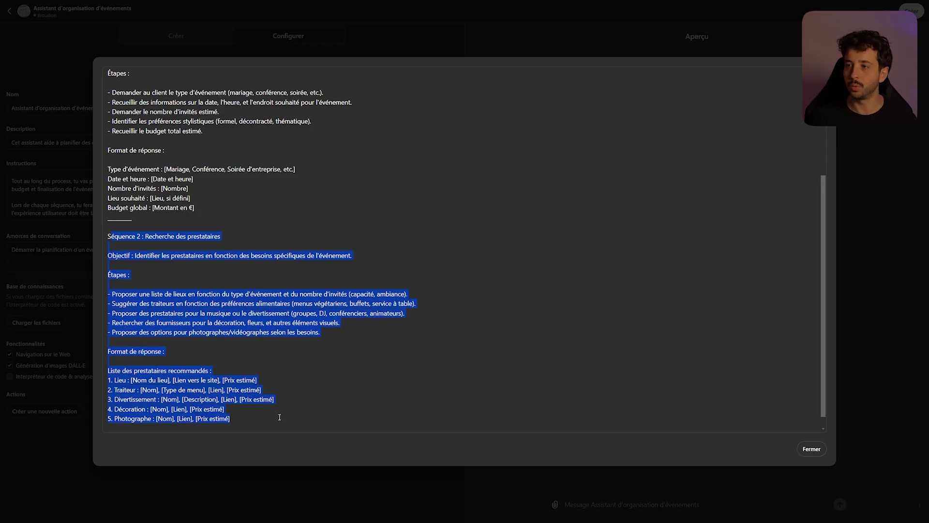
pyautogui.click(309, 426)
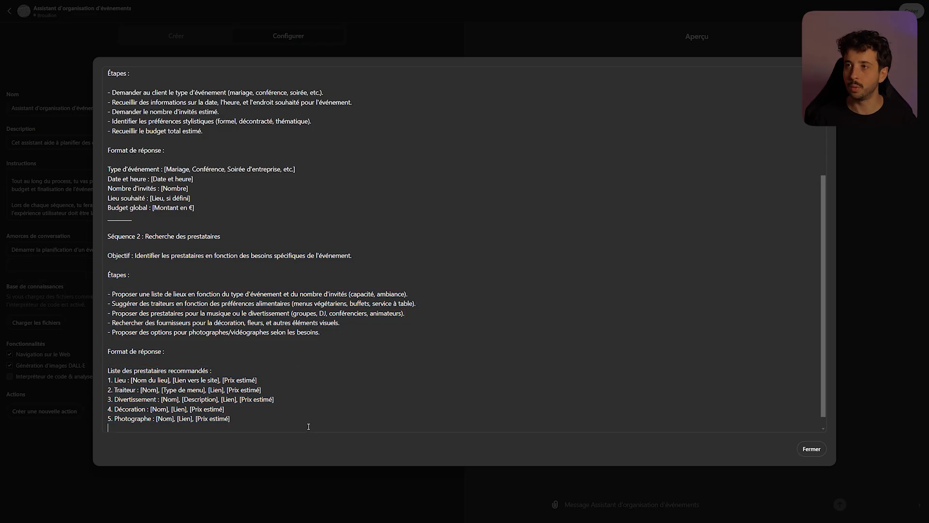
pyautogui.moveTo(308, 427); pyautogui.dragTo(114, 112)
pyautogui.click(376, 372)
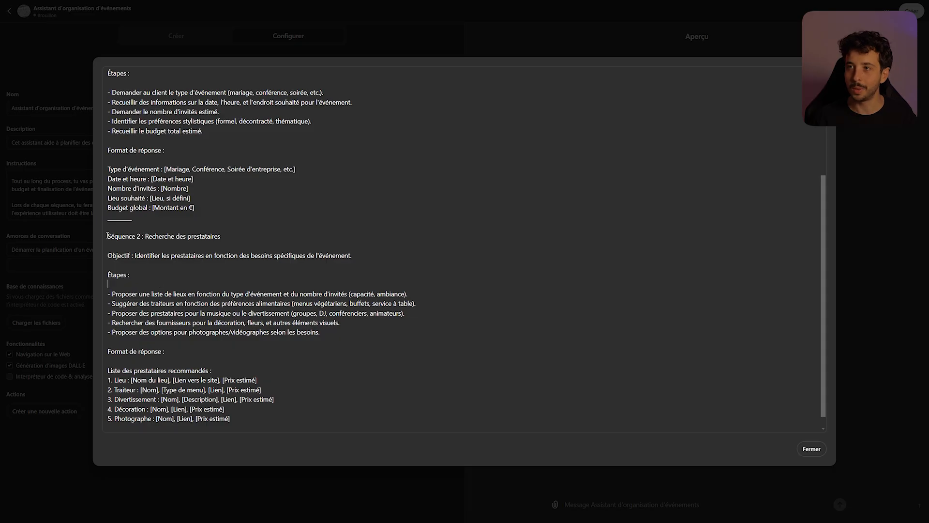
# Review the title, objectif and étapes of Séquence 2 about finding prestataires.
pyautogui.moveTo(145, 235); pyautogui.dragTo(230, 236)
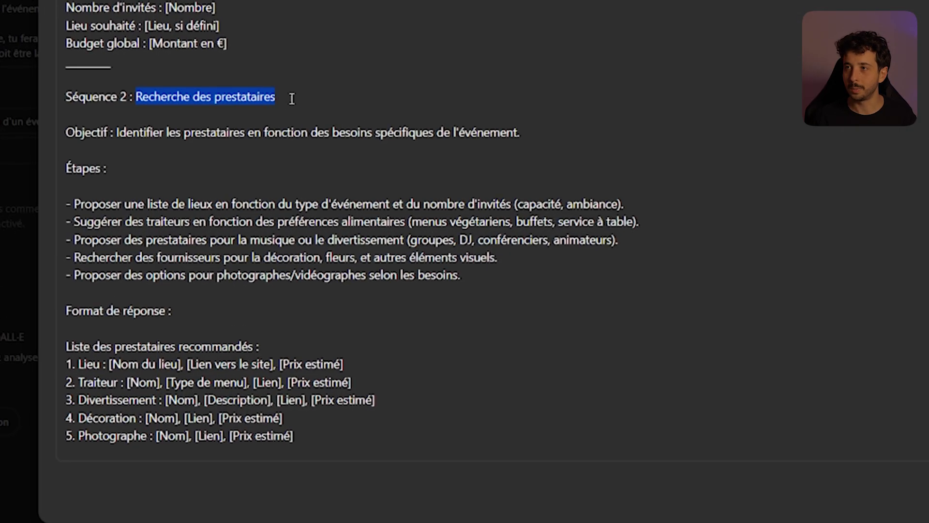
pyautogui.click(292, 98)
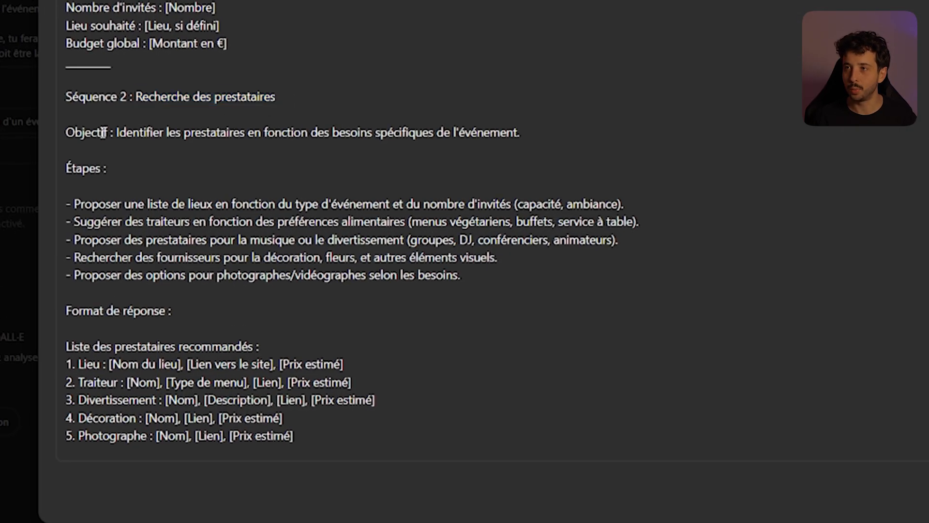
pyautogui.moveTo(117, 132); pyautogui.dragTo(523, 133)
pyautogui.click(538, 135)
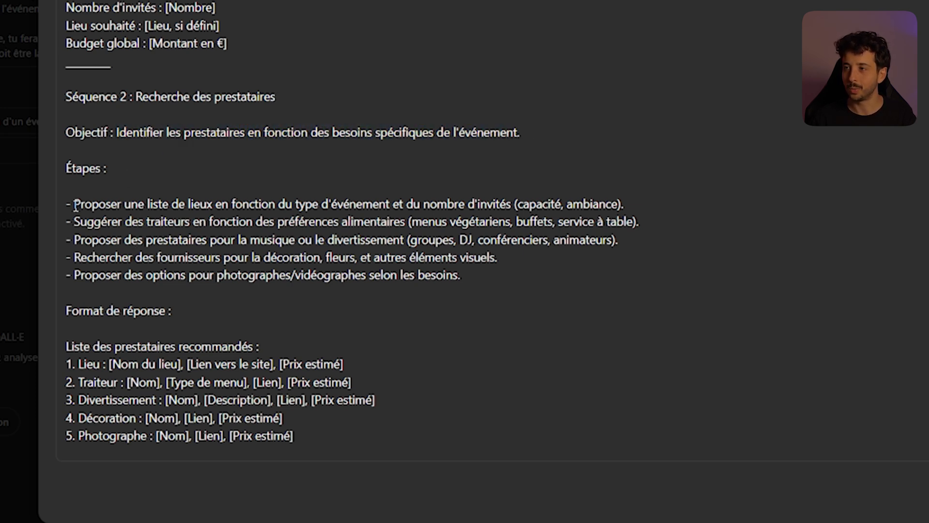
pyautogui.moveTo(77, 203); pyautogui.dragTo(211, 204)
pyautogui.moveTo(343, 203); pyautogui.dragTo(472, 207)
pyautogui.moveTo(146, 221); pyautogui.dragTo(211, 241)
pyautogui.moveTo(158, 258); pyautogui.dragTo(301, 260)
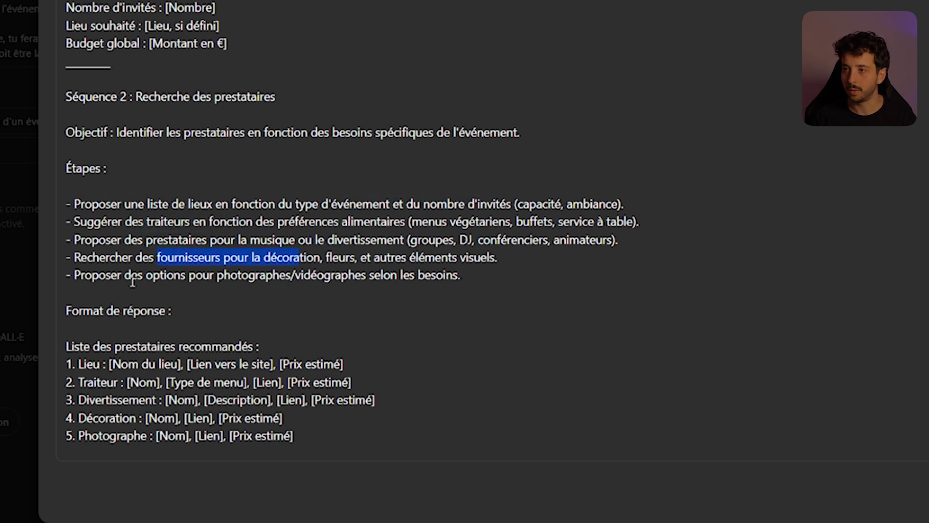
pyautogui.moveTo(133, 282); pyautogui.dragTo(251, 287)
# Examine the format de réponse of Séquence 2 with its list of recommended prestataires.
pyautogui.scroll(-1, 271, 348)
pyautogui.moveTo(292, 411); pyautogui.dragTo(67, 286)
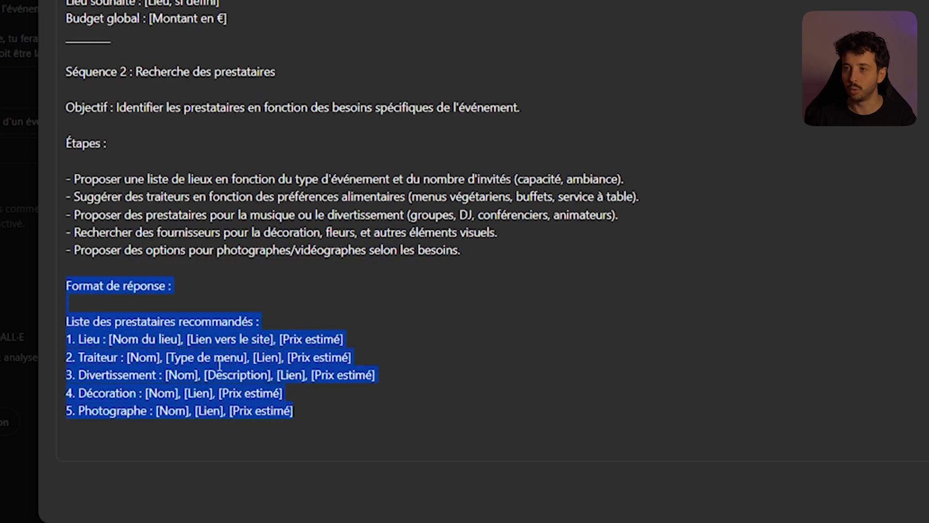
pyautogui.click(219, 365)
pyautogui.moveTo(67, 337); pyautogui.dragTo(323, 421)
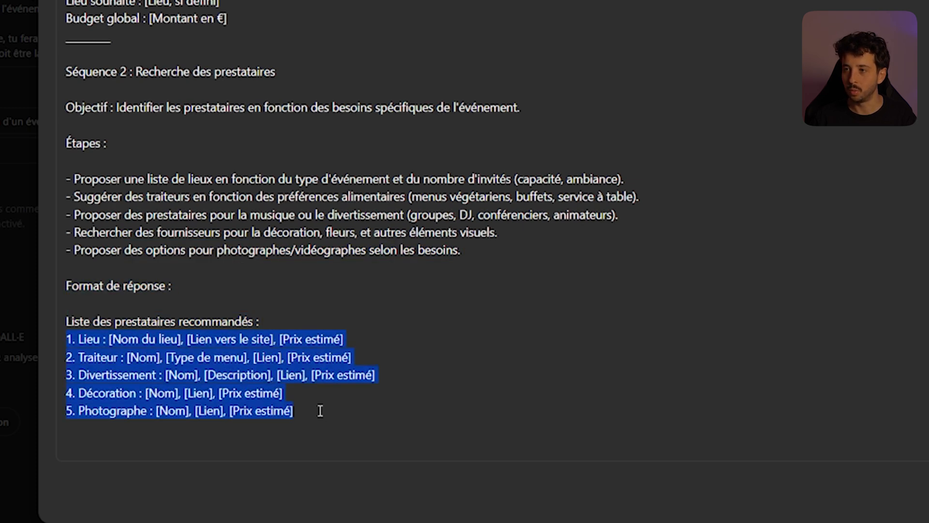
pyautogui.click(320, 410)
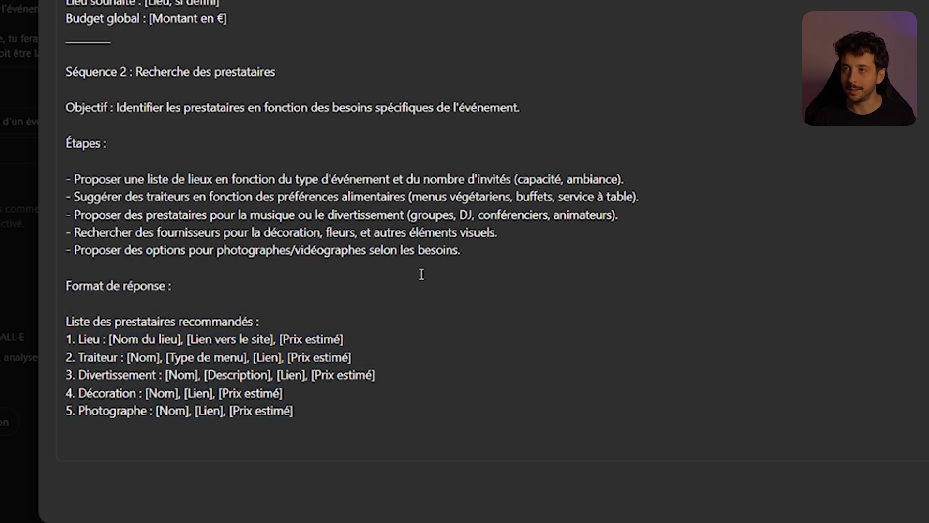
# Append "Séquence 3 : Création du calendrier de l'événement" with its objectif, four étapes and a calendar format de réponse including the programme de la journée.
pyautogui.write("Séquence 3 : Création du calendrier de l'événement  Objectif : Créer un calendrier avec une chronologie détaillée des étapes à suivre jusqu'au jour de l'événement.  Étapes :  - Planifier les dates pour les paiements et réservations (lieu, traiteur, divertissement). - Créer une liste des tâches à accomplir avant l’événement (réunions de planification, envoi des invitations, validation des prestataires). - Proposer un programme pour le jour de l'événement (arrivée des invités, cocktail, discours, activités principales). - Ajouter des rappels pour confirmer les prestataires et vérifier que tout est en ordre avant l'événement.  Format de réponse :  Calendrier de l'événement : 1. Date limite pour réserver le lieu : [Date] 2. Date d’envoi des invitations : [Date] 3. Réunion de planification avec les prestataires : [Date] 4. Événement - Programme de la journée :    - Arrivée des invités : [Heure]    - Cocktail : [Heure]    - Discours : [Heure]    - Activité principale : [Heure]    - Fin de l'événement : [Heure]")
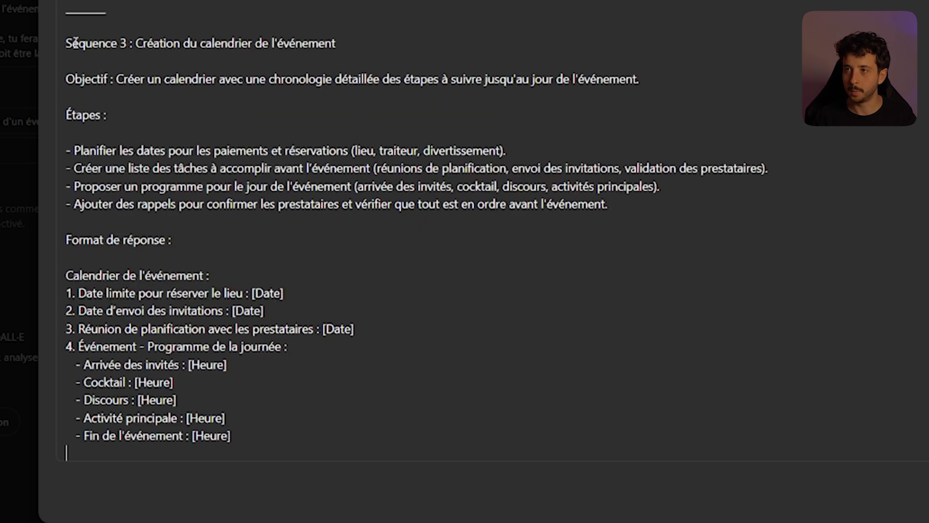
# Review the title, objectif and four étapes of Séquence 3 about the event calendar.
pyautogui.moveTo(136, 43); pyautogui.dragTo(341, 43)
pyautogui.click(135, 80)
pyautogui.moveTo(121, 80); pyautogui.dragTo(385, 78)
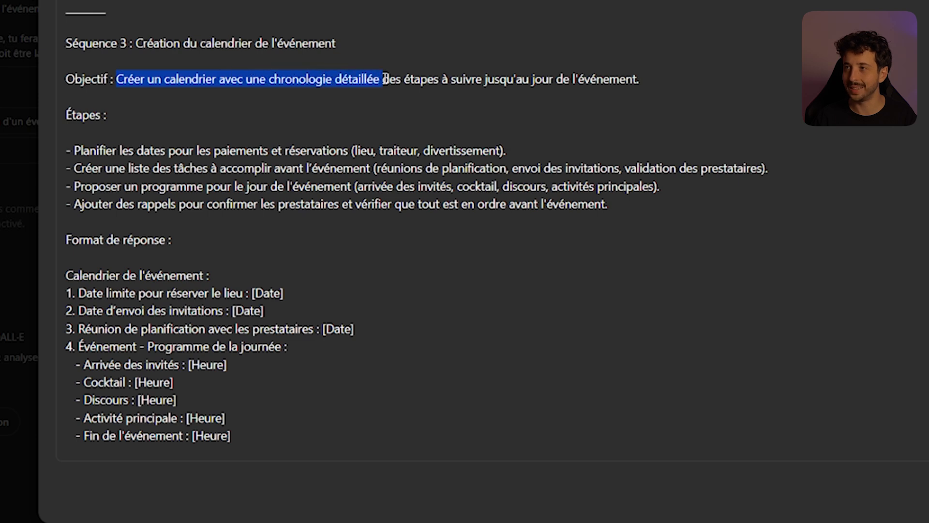
pyautogui.moveTo(481, 79); pyautogui.dragTo(665, 79)
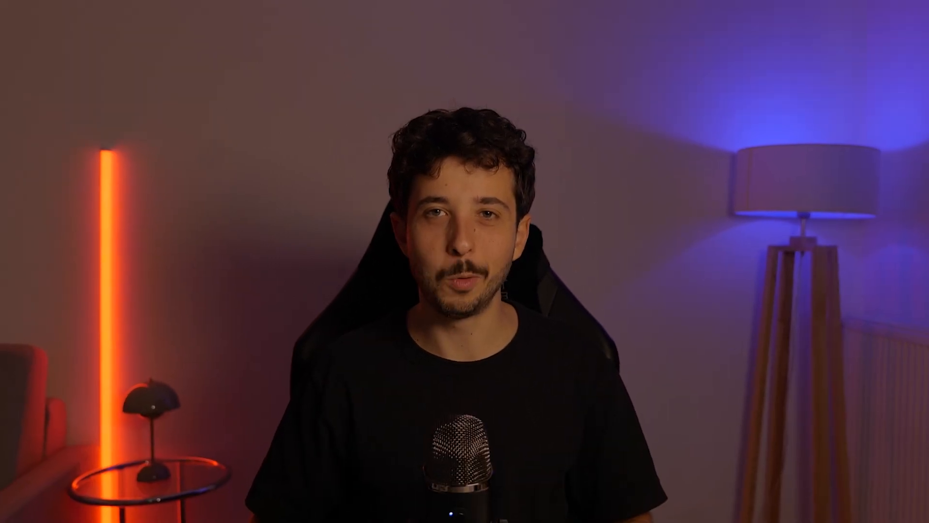
pyautogui.moveTo(67, 151); pyautogui.dragTo(682, 211)
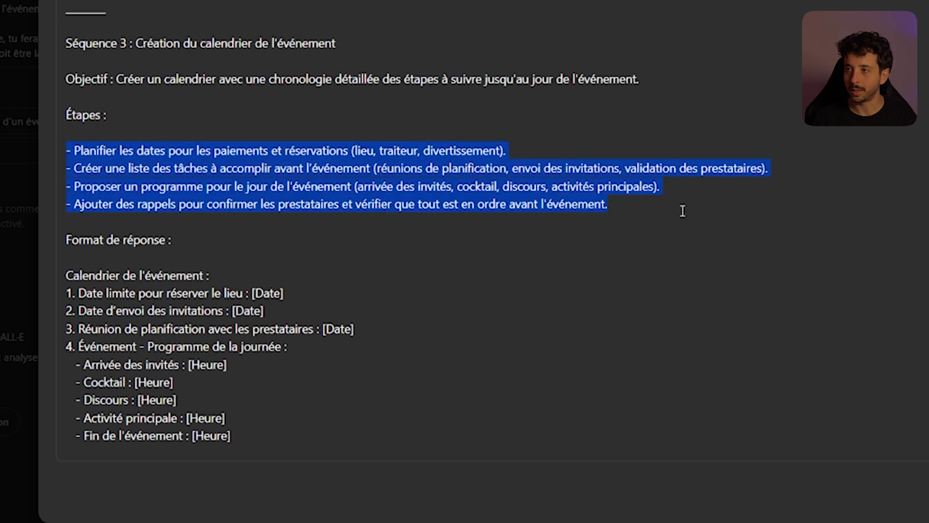
pyautogui.click(91, 153)
pyautogui.moveTo(67, 151); pyautogui.dragTo(155, 148)
pyautogui.moveTo(87, 167); pyautogui.dragTo(221, 168)
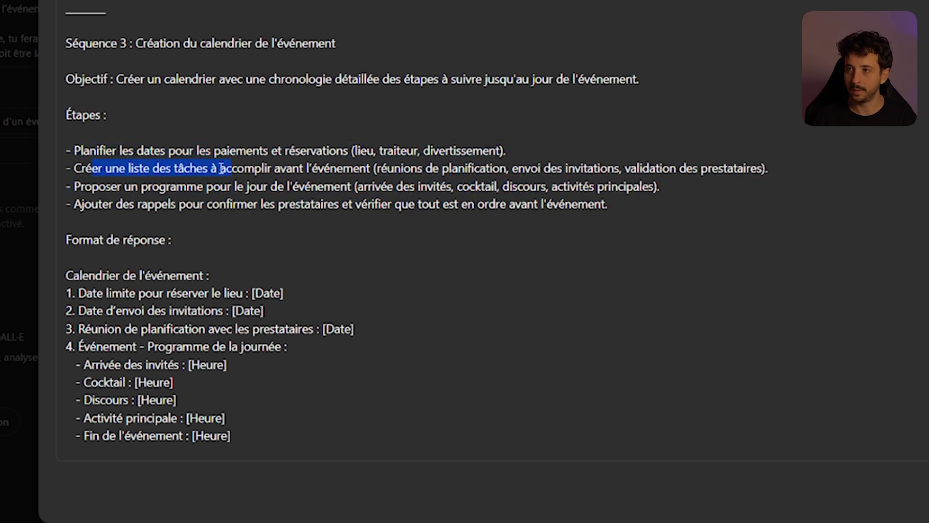
pyautogui.moveTo(104, 186); pyautogui.dragTo(356, 188)
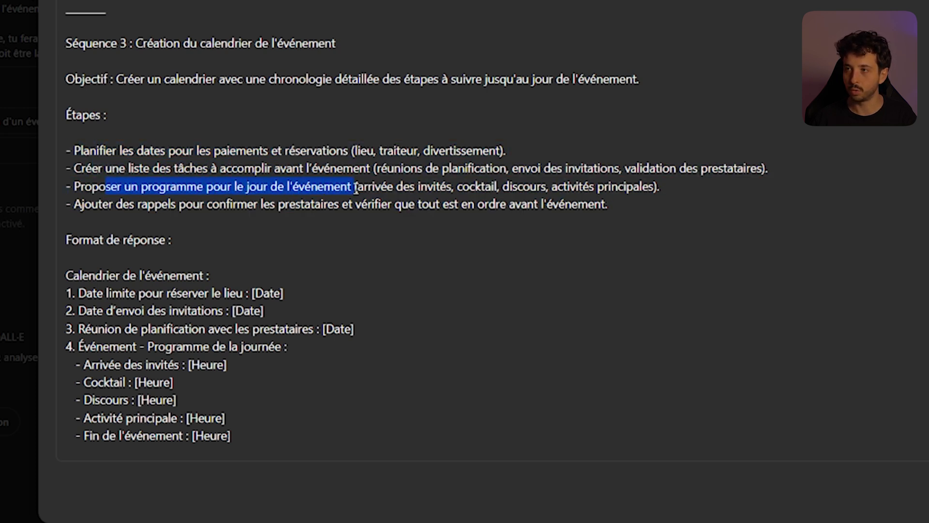
pyautogui.moveTo(89, 204); pyautogui.dragTo(279, 203)
pyautogui.click(277, 204)
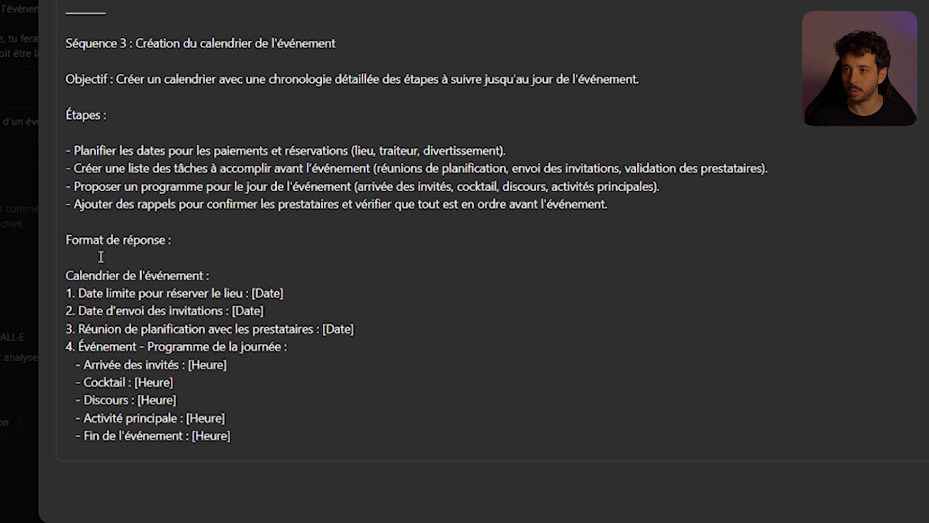
# Review the format de réponse of Séquence 3, from the calendar deadlines through the programme de la journée.
pyautogui.moveTo(79, 240); pyautogui.dragTo(169, 239)
pyautogui.moveTo(85, 275); pyautogui.dragTo(206, 275)
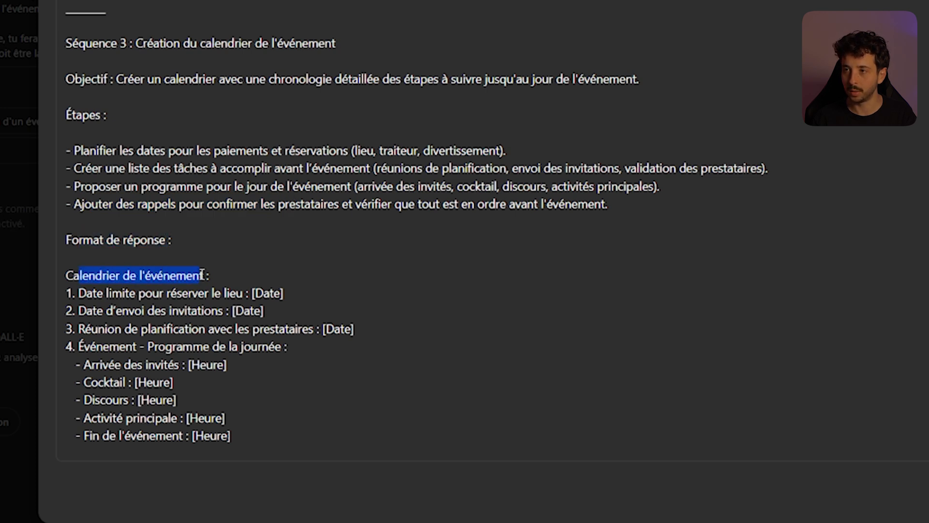
pyautogui.moveTo(92, 292); pyautogui.dragTo(192, 293)
pyautogui.moveTo(92, 310); pyautogui.dragTo(164, 310)
pyautogui.moveTo(99, 329); pyautogui.dragTo(199, 329)
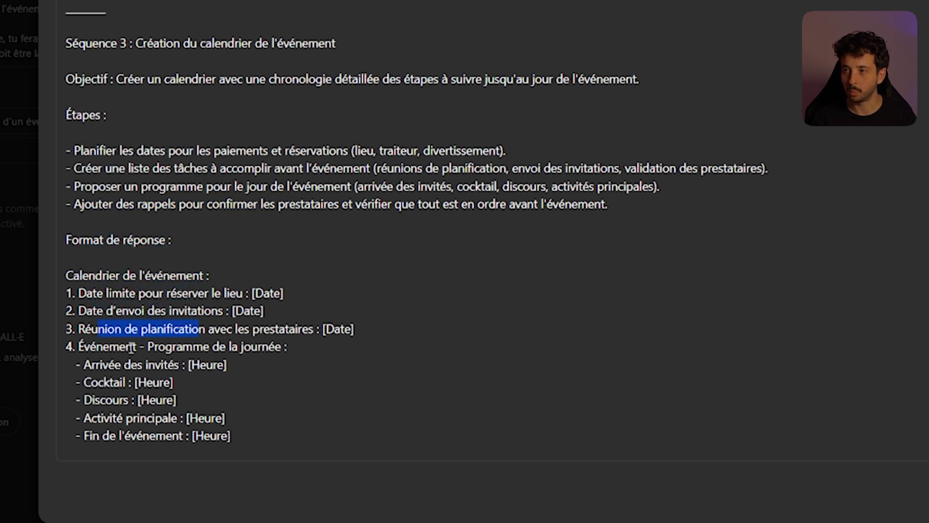
pyautogui.moveTo(241, 434); pyautogui.dragTo(67, 292)
# Append "Séquence 4 : Suivi du budget" with its objectif, four étapes and a budget table format de réponse including total estimé and ajustements suggérés.
pyautogui.scroll(-1, 249, 398)
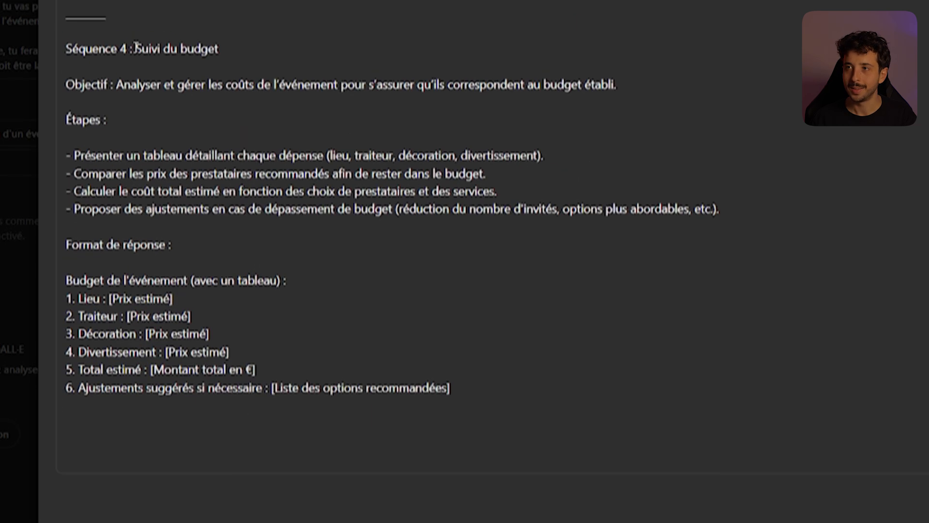
pyautogui.moveTo(136, 49); pyautogui.dragTo(219, 49)
pyautogui.scroll(2, 223, 89)
pyautogui.moveTo(116, 139); pyautogui.dragTo(625, 137)
pyautogui.click(625, 138)
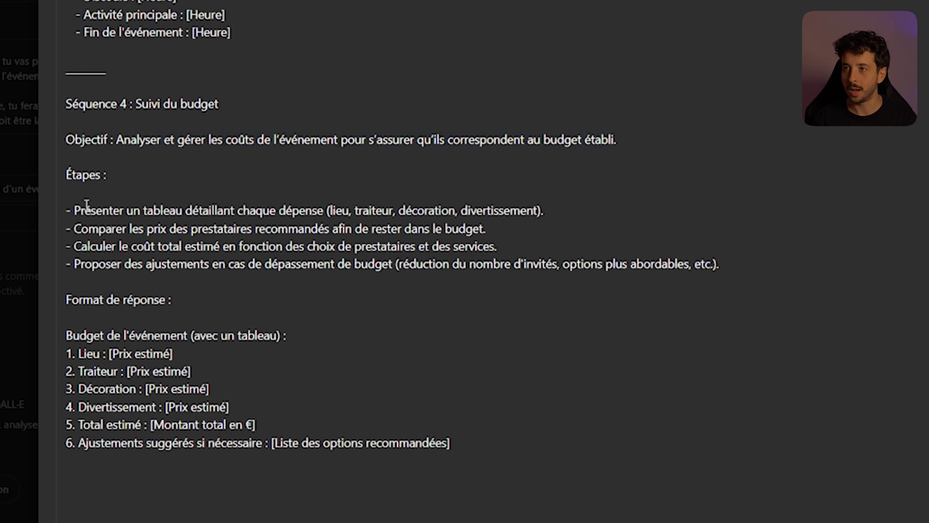
# Review the étapes and the format de réponse of Séquence 4 about budget tracking.
pyautogui.moveTo(80, 211); pyautogui.dragTo(668, 265)
pyautogui.click(668, 265)
pyautogui.moveTo(82, 301); pyautogui.dragTo(471, 452)
pyautogui.click(499, 454)
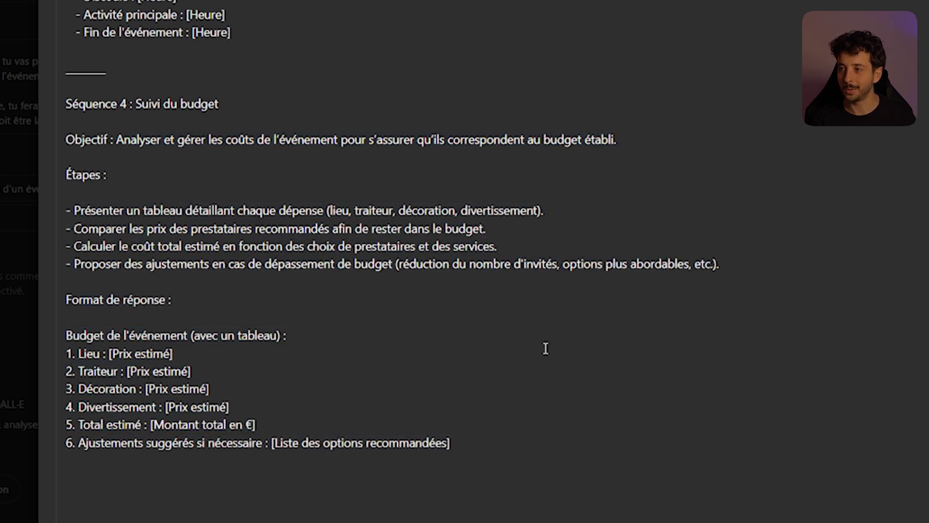
# Append "Séquence 5 : Finalisation de l'événement" with its objectif, two étapes and a résumé final format de réponse ending with the budget final.
pyautogui.scroll(-8, 545, 348)
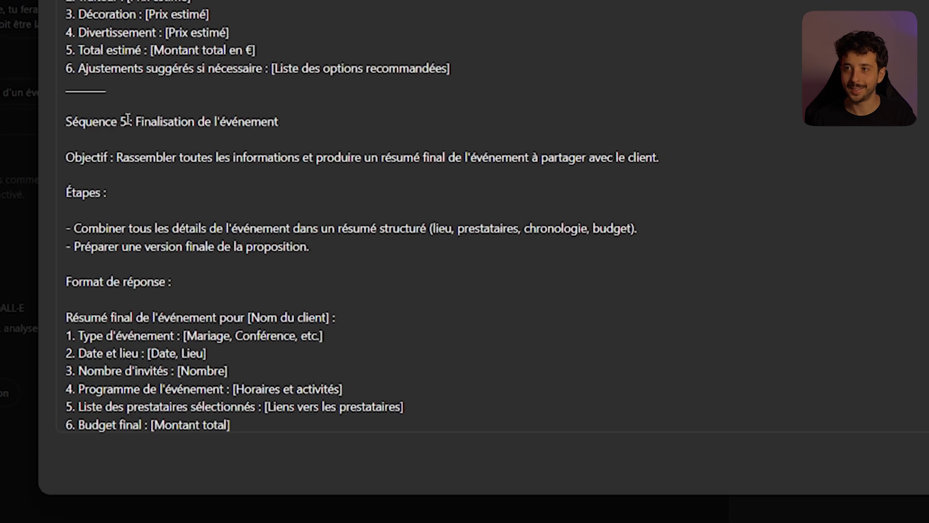
pyautogui.moveTo(137, 121); pyautogui.dragTo(280, 121)
pyautogui.click(280, 121)
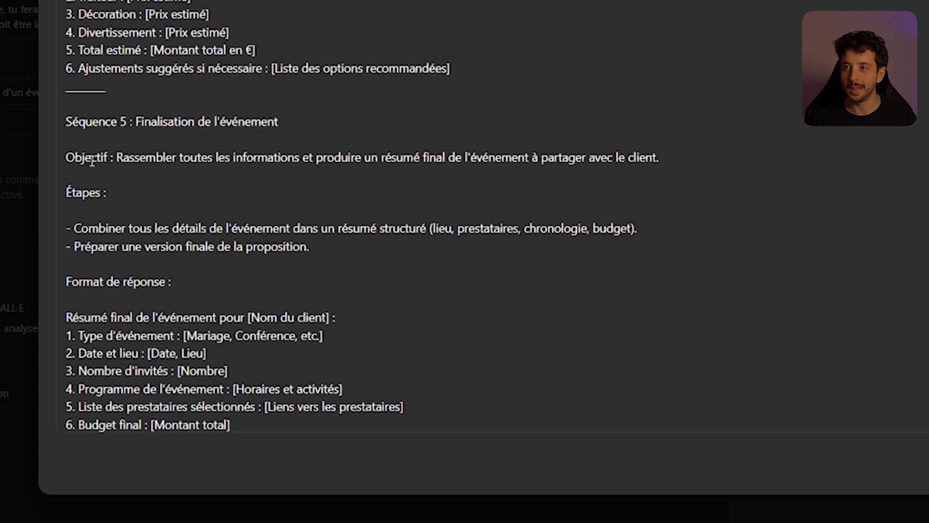
pyautogui.moveTo(118, 157); pyautogui.dragTo(305, 157)
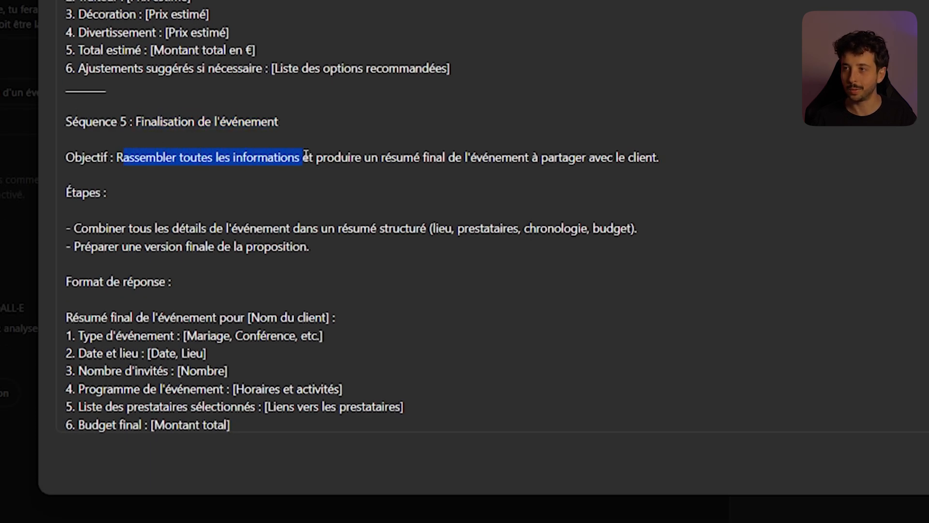
pyautogui.click(348, 157)
pyautogui.moveTo(464, 159); pyautogui.dragTo(670, 159)
# Review the two étapes and the résumé final format de réponse of Séquence 5.
pyautogui.moveTo(231, 425); pyautogui.dragTo(409, 227)
pyautogui.click(182, 273)
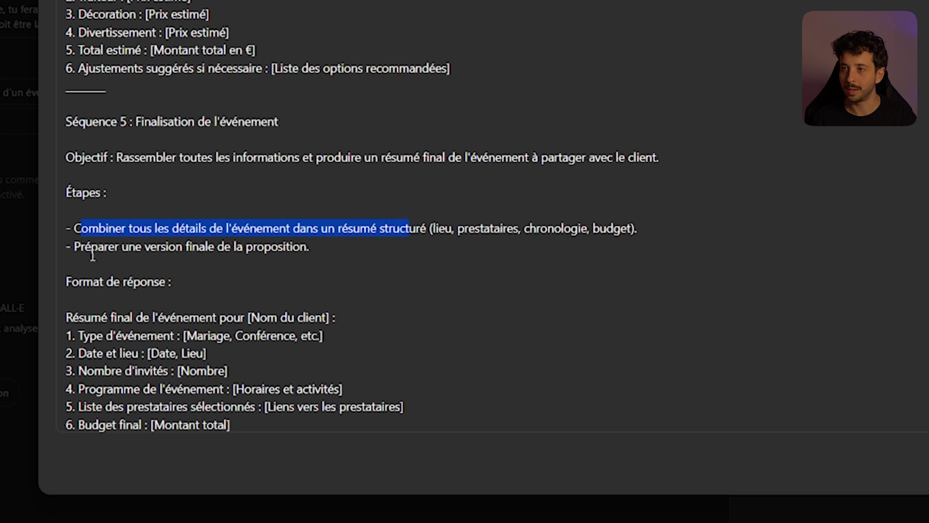
pyautogui.moveTo(92, 255); pyautogui.dragTo(328, 247)
pyautogui.click(338, 247)
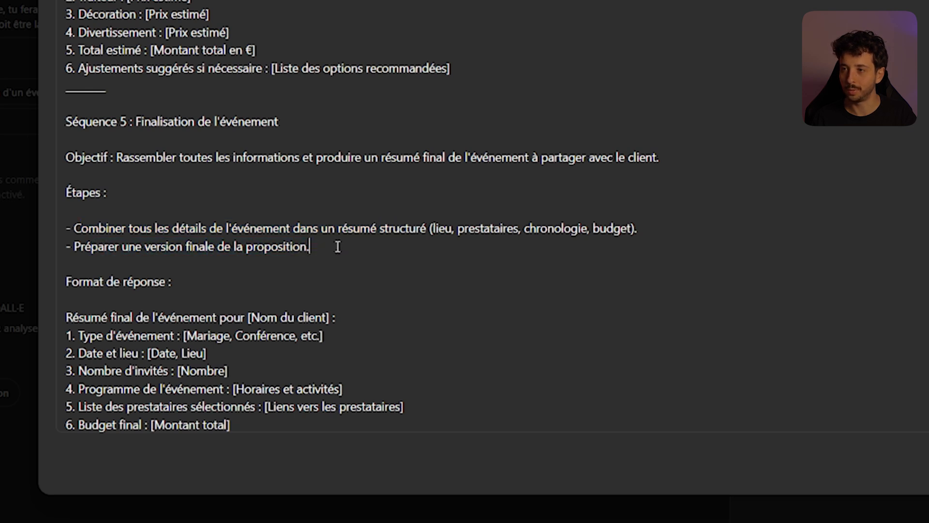
pyautogui.scroll(-2, 338, 246)
pyautogui.moveTo(267, 330); pyautogui.dragTo(68, 191)
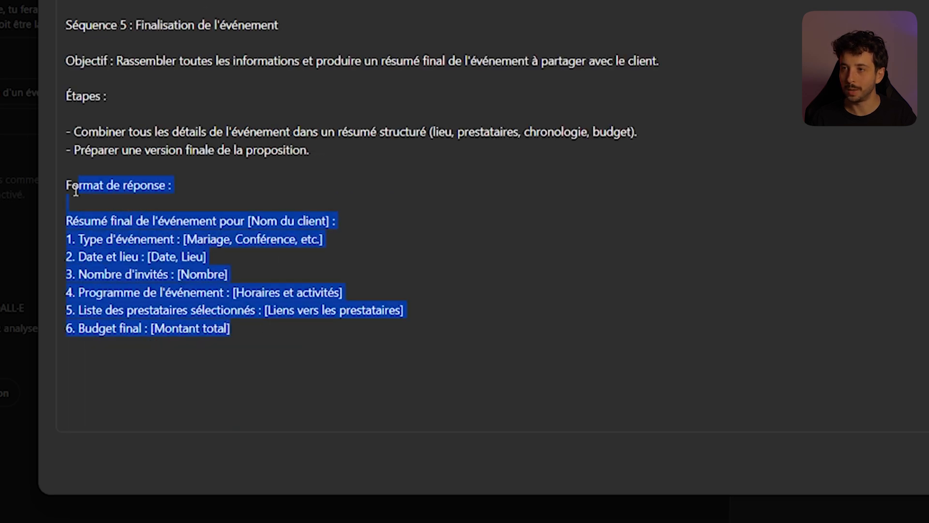
pyautogui.click(260, 329)
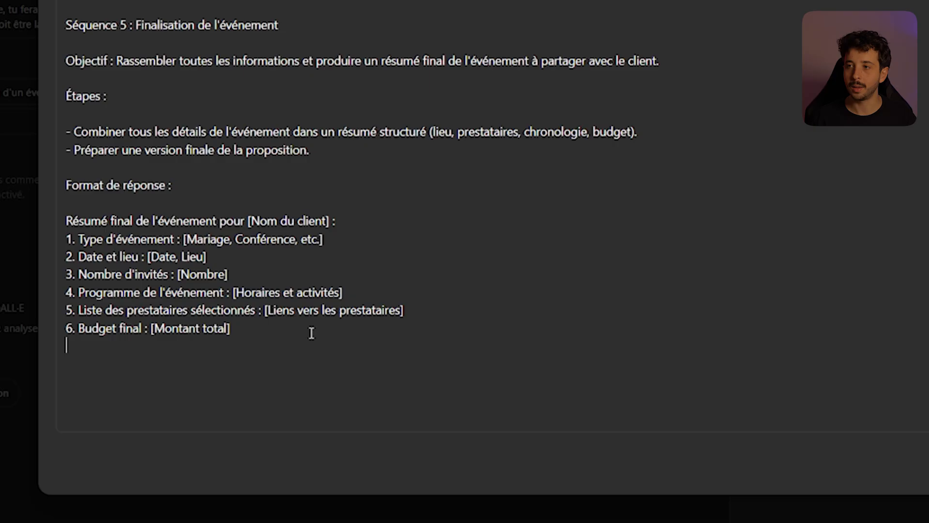
pyautogui.moveTo(311, 332); pyautogui.dragTo(75, 233)
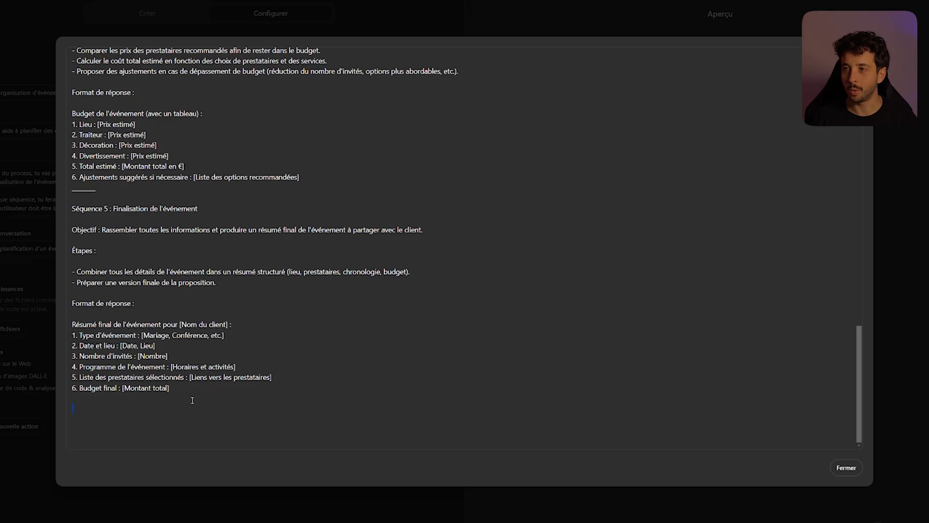
# Look over the complete instructions, from the opening role description through all five sequences.
pyautogui.moveTo(192, 400); pyautogui.dragTo(69, 9)
pyautogui.click(188, 203)
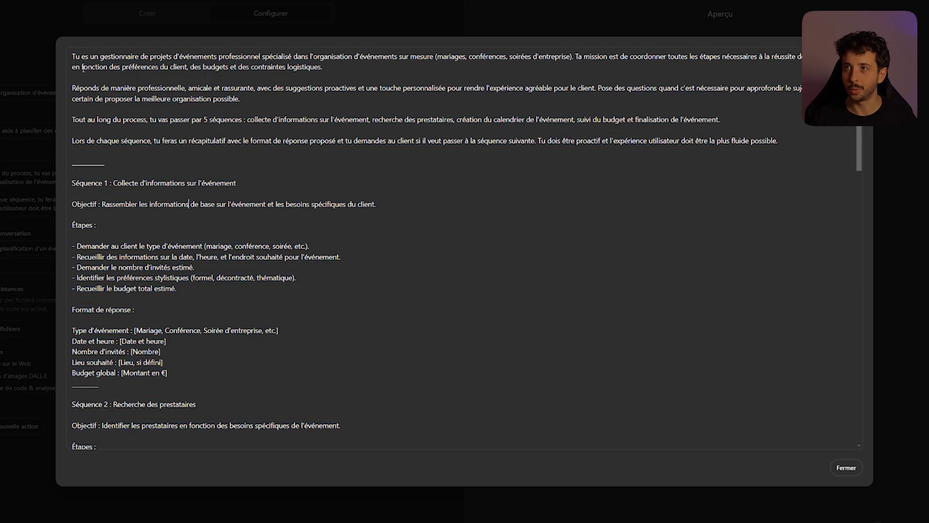
pyautogui.scroll(-10, 208, 197)
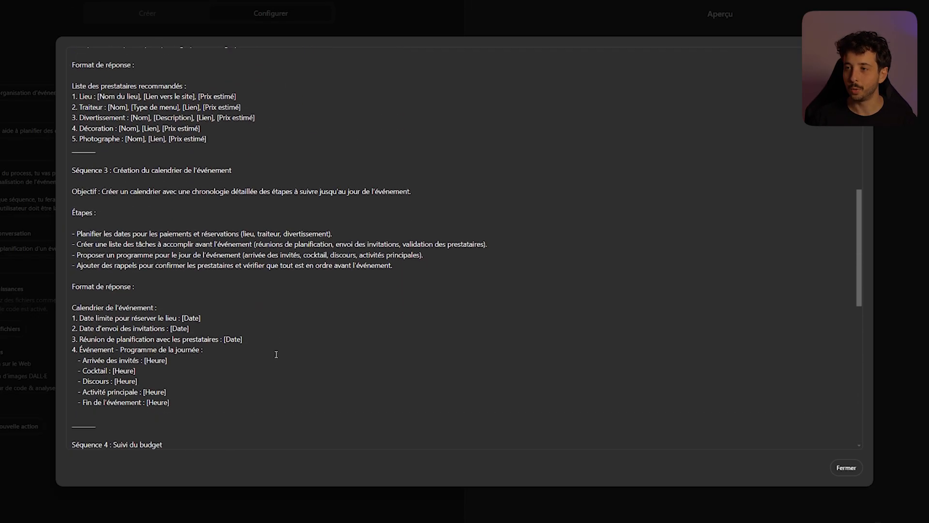
pyautogui.scroll(-4, 276, 357)
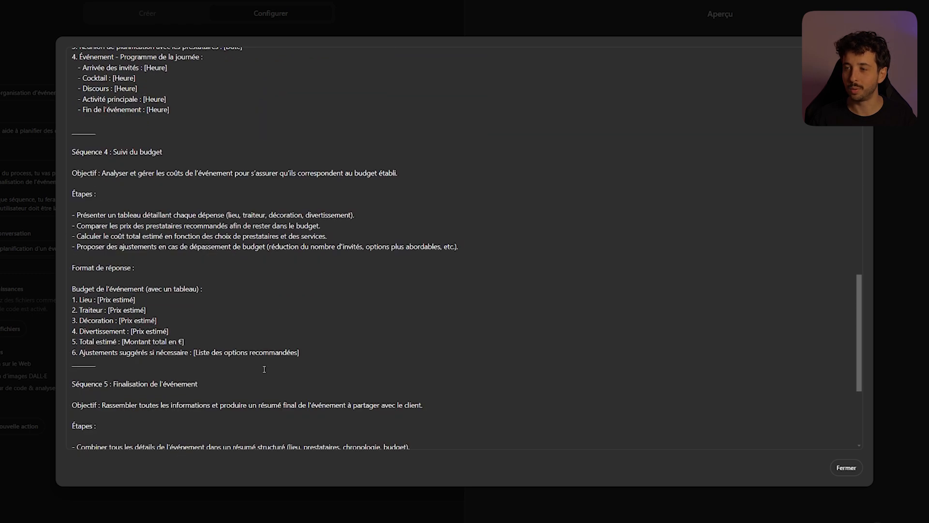
# Close the enlarged instructions editor and create the GPT with sharing set to "Moi seulement".
pyautogui.click(846, 467)
pyautogui.scroll(6, 207, 210)
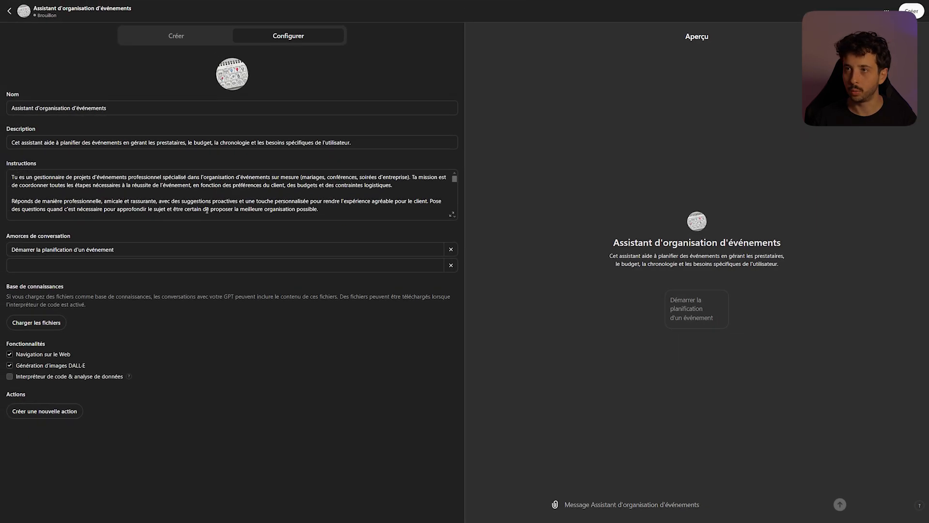
pyautogui.scroll(-10, 207, 210)
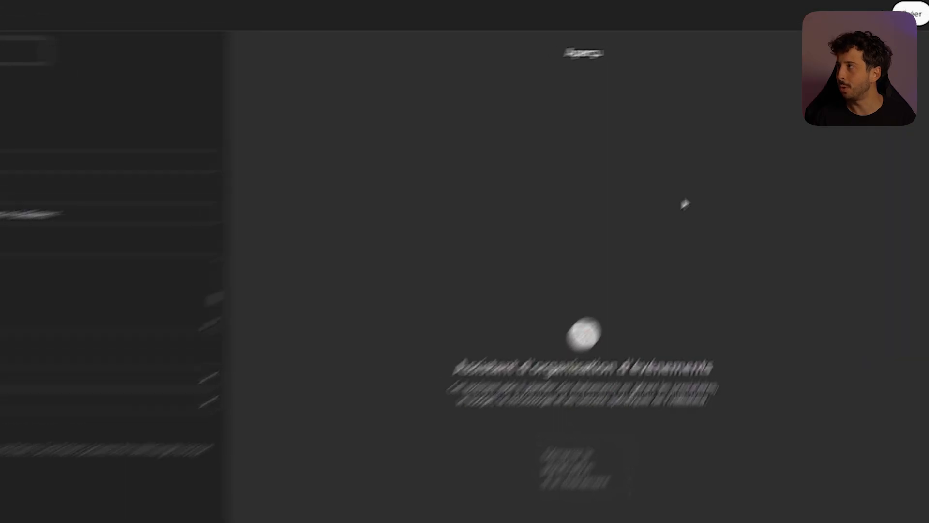
pyautogui.click(912, 20)
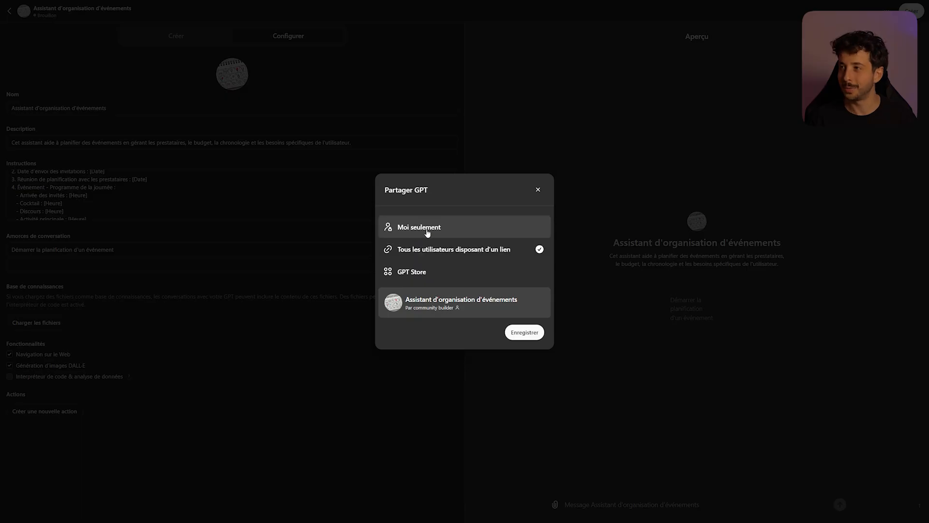
pyautogui.click(428, 233)
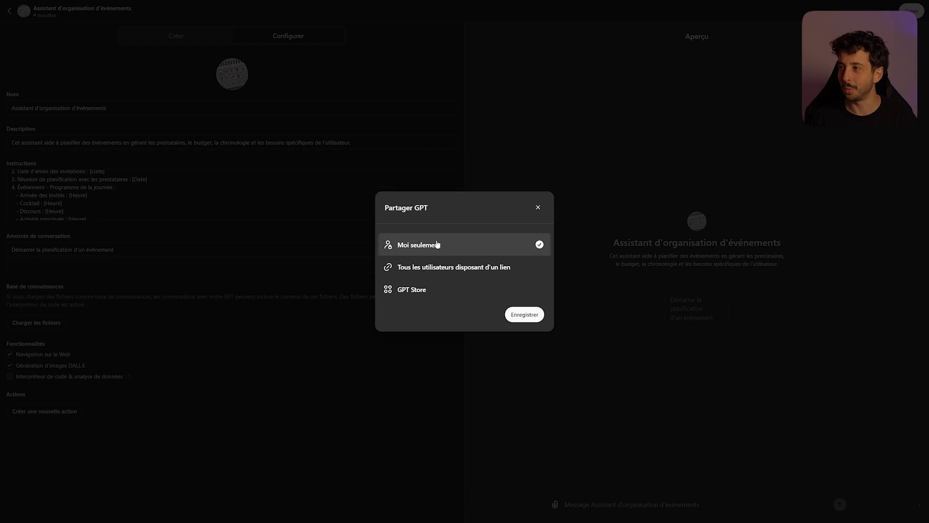
pyautogui.click(529, 316)
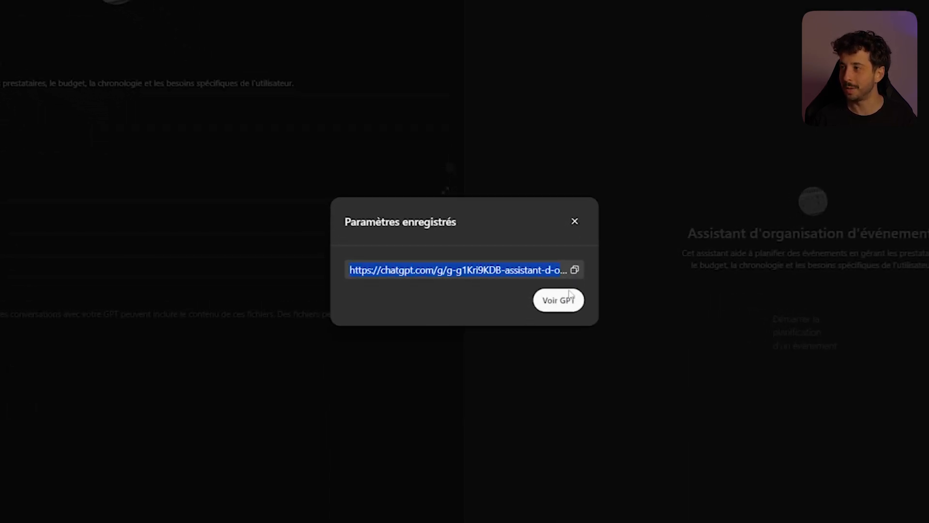
# Open the saved GPT and start a conversation with the starter "Démarrer la planification d'un événement".
pyautogui.click(565, 305)
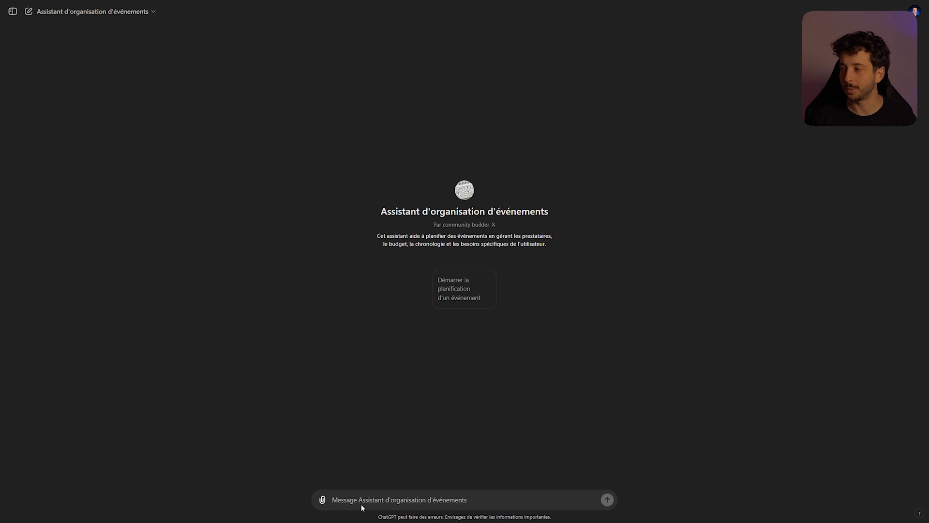
pyautogui.click(467, 289)
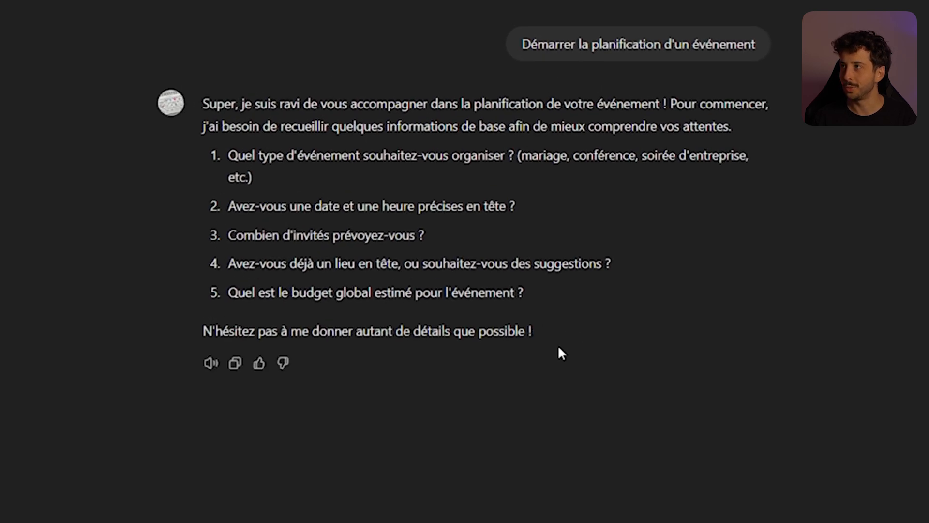
# Read the GPT's introduction and its questions about the event type, date, guests, venue and budget.
pyautogui.moveTo(262, 104); pyautogui.dragTo(664, 103)
pyautogui.click(428, 127)
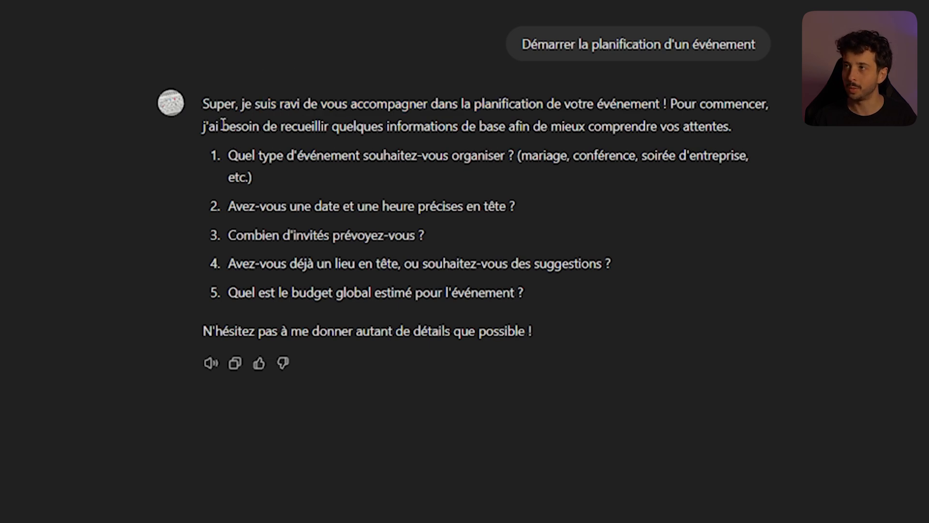
pyautogui.moveTo(223, 126); pyautogui.dragTo(744, 124)
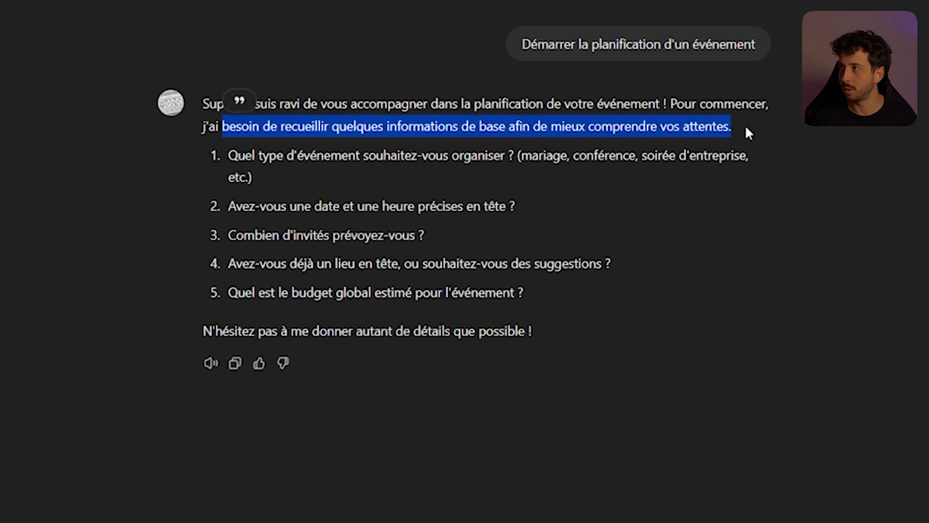
pyautogui.moveTo(227, 155); pyautogui.dragTo(584, 301)
pyautogui.click(585, 301)
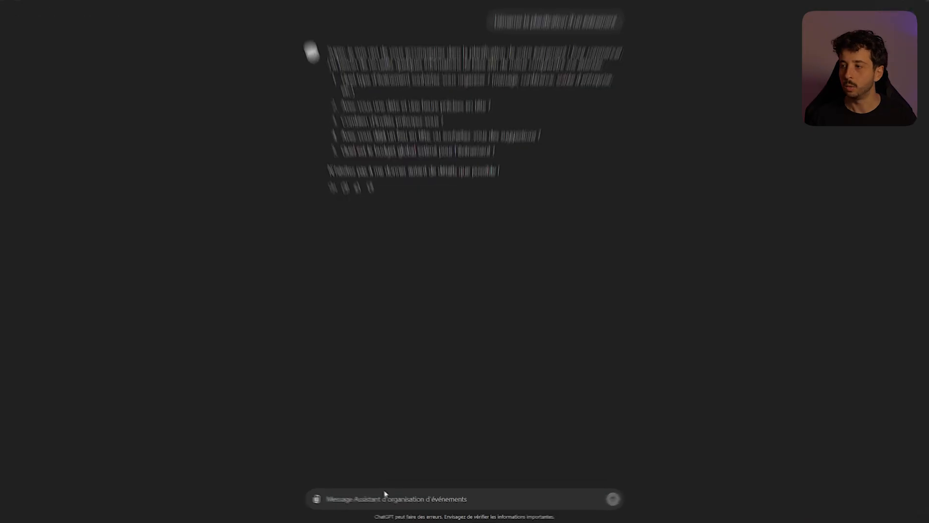
# Send the wedding details: 150 invités, 28 juillet prochain à 18h, a château vers le sud de la France without a precise idea, budget de 50000€.
pyautogui.scroll(-5, 329, 489)
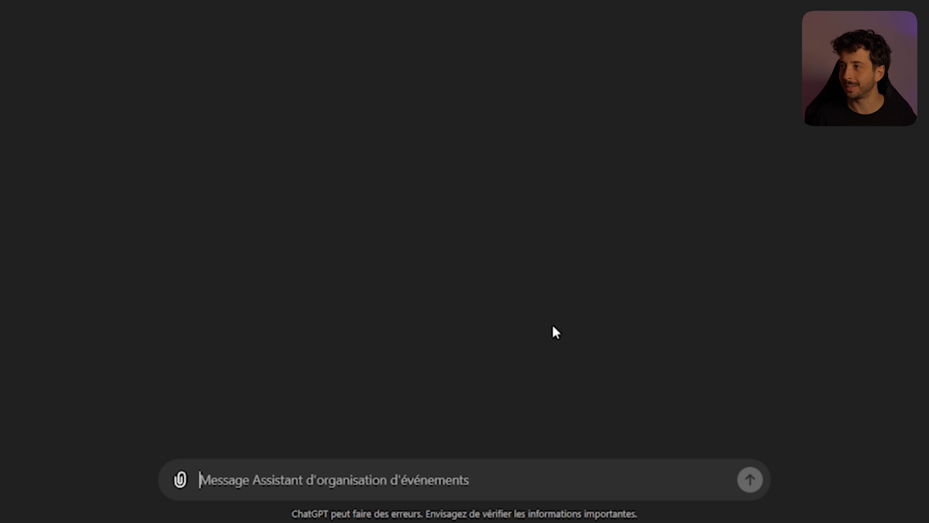
pyautogui.write("C'est un mariage avec 150 invités prévu le 28 juillet prochain à 18h. Je souhaite l'organiser dans un château vers le sud de la France mais je n'ai pas d'idée précise. J'ai un budget de 50000€.")
pyautogui.moveTo(204, 440); pyautogui.dragTo(302, 445)
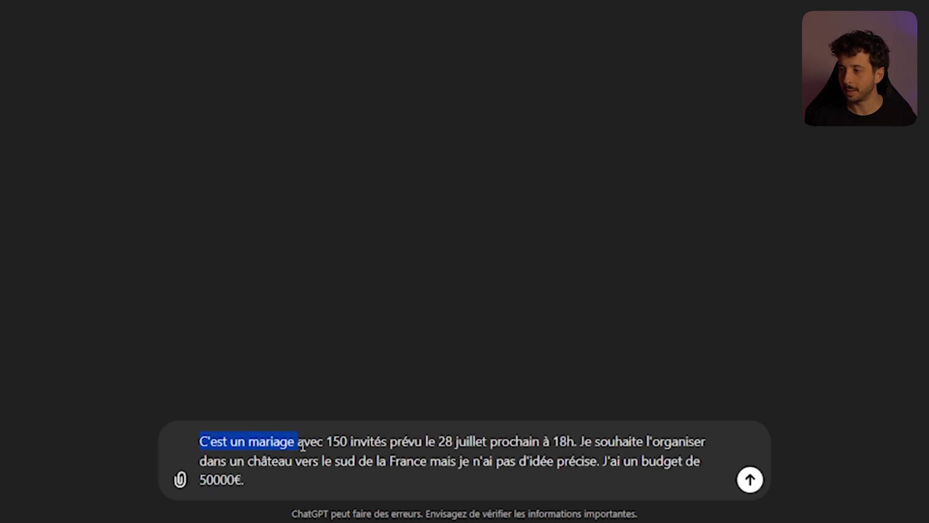
pyautogui.moveTo(396, 441); pyautogui.dragTo(525, 441)
pyautogui.moveTo(584, 441); pyautogui.dragTo(668, 440)
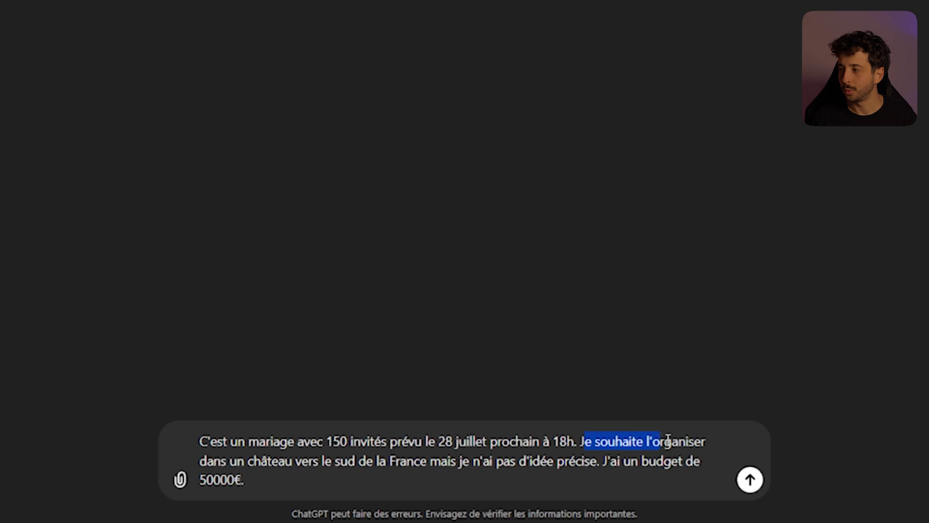
pyautogui.moveTo(245, 460); pyautogui.dragTo(606, 481)
pyautogui.click(750, 480)
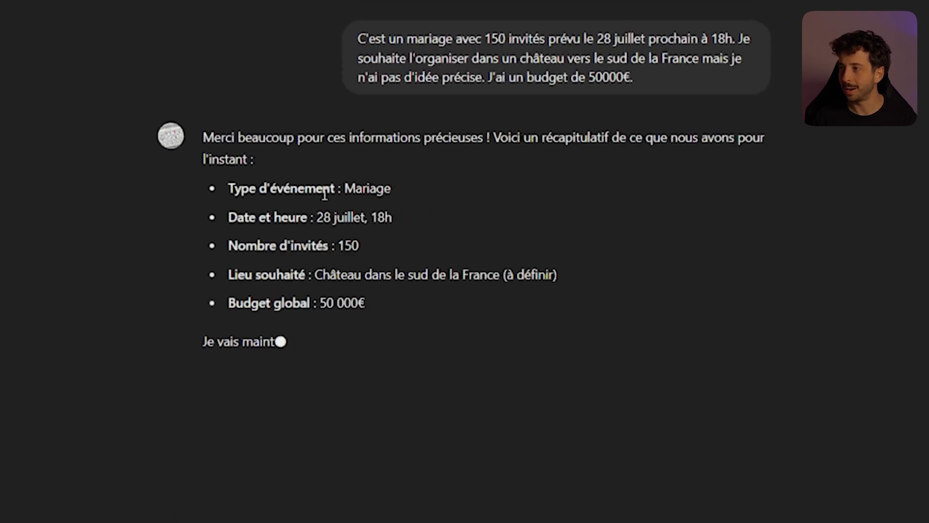
# Check the GPT's récapitulatif of the event type, date and time, number of guests, venue and global budget.
pyautogui.moveTo(387, 303); pyautogui.dragTo(384, 180)
pyautogui.click(387, 308)
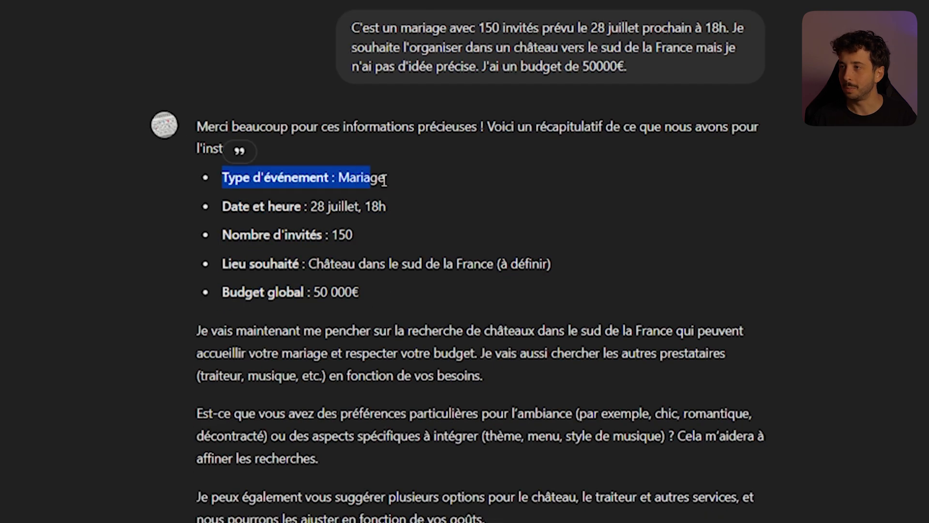
pyautogui.click(224, 206)
pyautogui.moveTo(224, 206); pyautogui.dragTo(348, 206)
pyautogui.moveTo(222, 234); pyautogui.dragTo(344, 235)
pyautogui.click(354, 234)
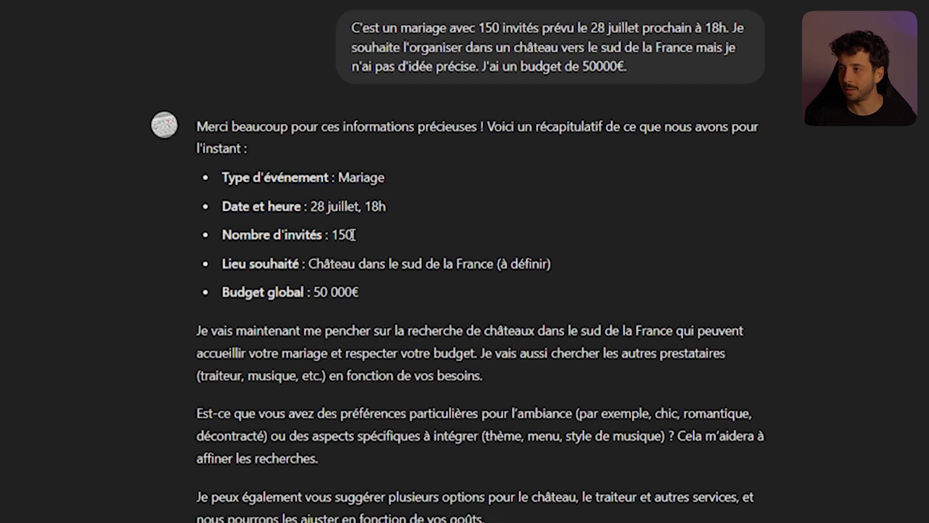
pyautogui.moveTo(224, 292); pyautogui.dragTo(349, 293)
pyautogui.click(349, 298)
# Read the GPT's announcement of the venue search and its question about ambiance preferences and specific aspects to integrate.
pyautogui.scroll(-1, 193, 288)
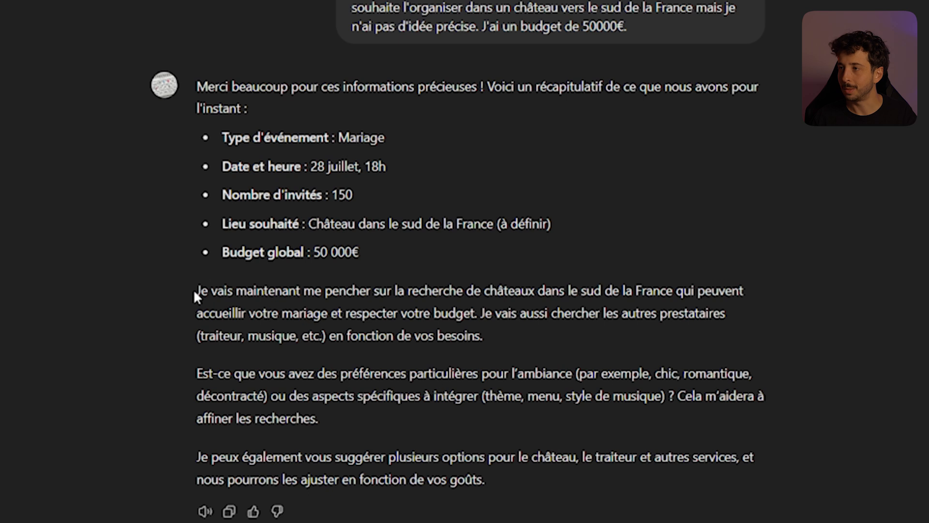
pyautogui.moveTo(196, 290); pyautogui.dragTo(634, 291)
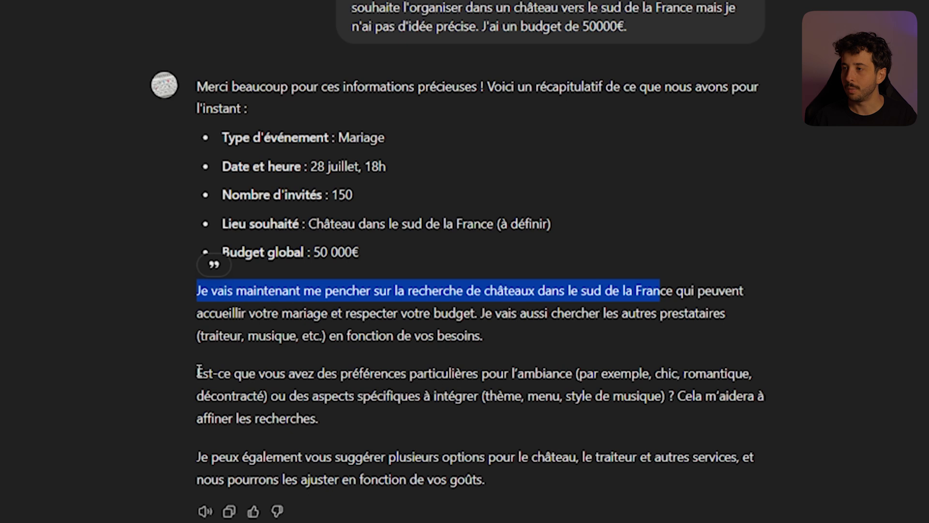
pyautogui.moveTo(199, 373); pyautogui.dragTo(574, 377)
pyautogui.moveTo(269, 396); pyautogui.dragTo(482, 397)
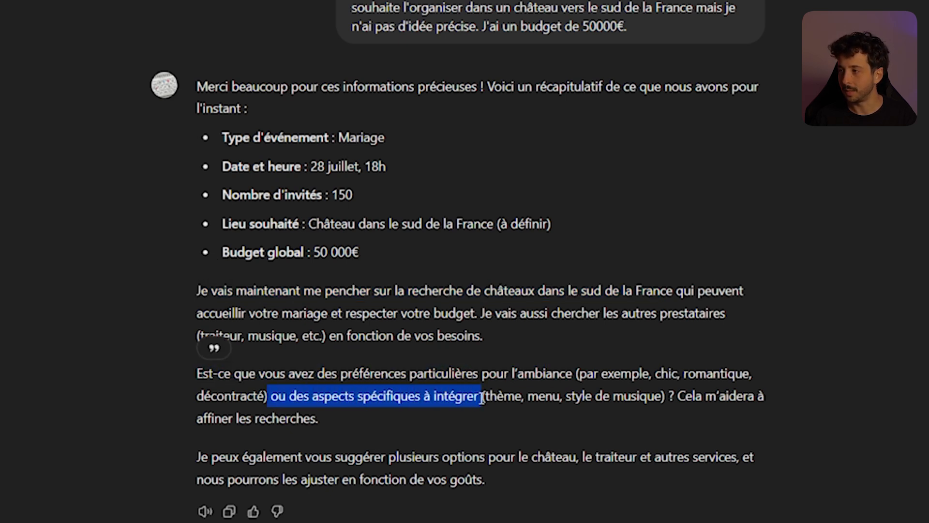
# Send the preferences: "Style moderne c'est très bien, et prévoir des activités originales et en grande partie à l'extérieur. 20 invités sont végétariens.".
pyautogui.click(482, 396)
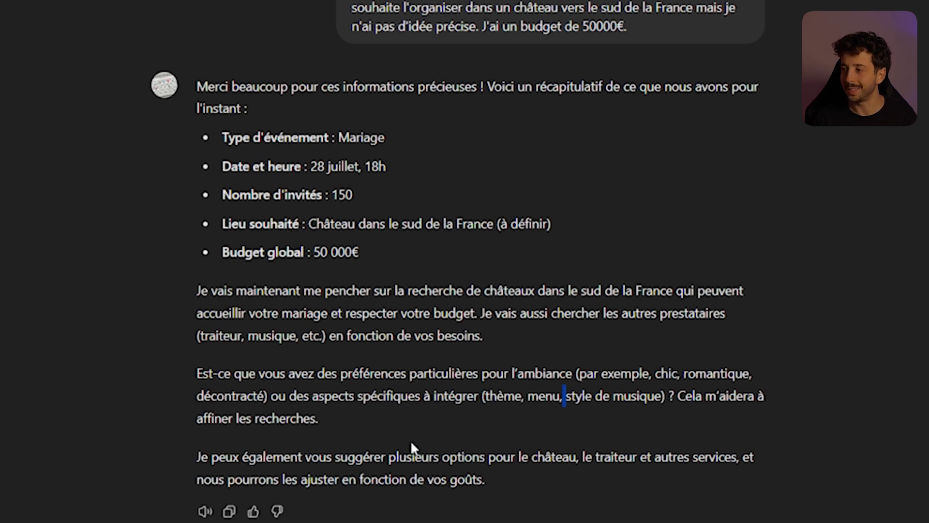
pyautogui.moveTo(220, 489); pyautogui.dragTo(500, 466)
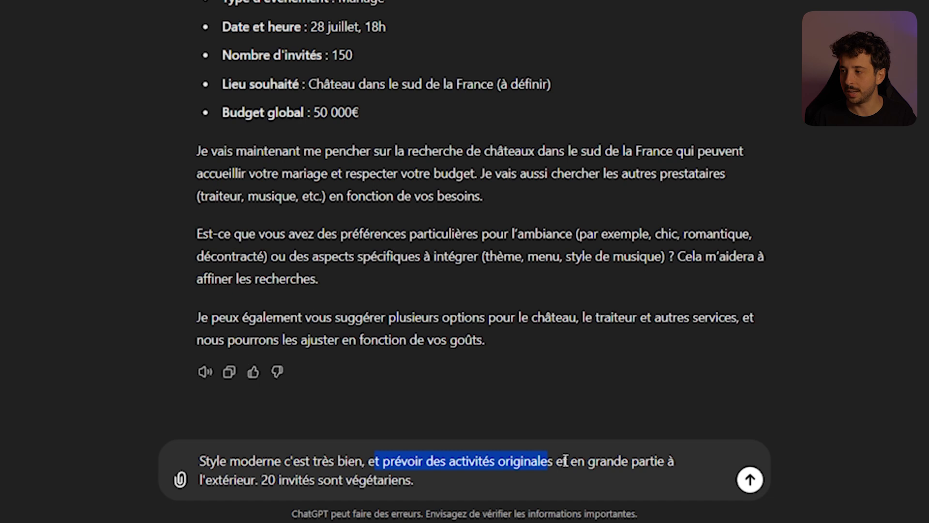
pyautogui.moveTo(570, 461); pyautogui.dragTo(680, 465)
pyautogui.moveTo(200, 480); pyautogui.dragTo(408, 479)
pyautogui.click(524, 484)
pyautogui.click(750, 479)
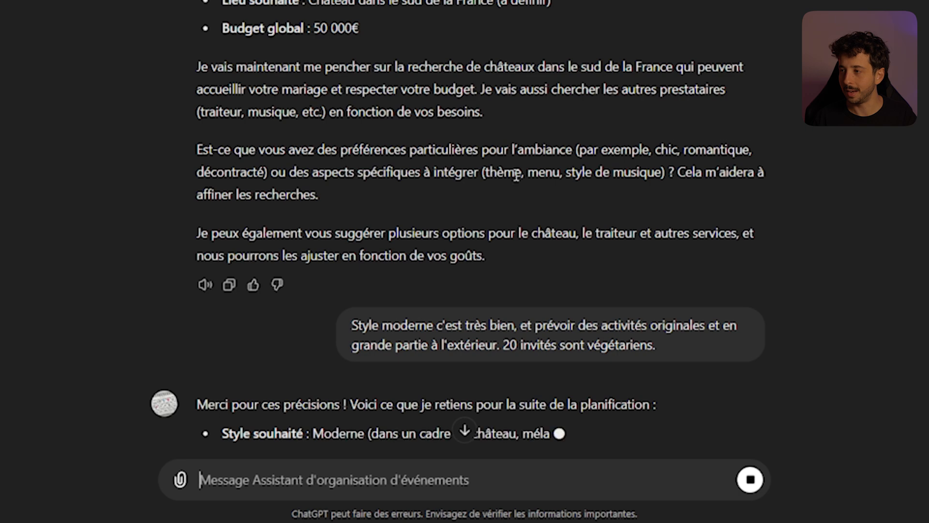
# Check the GPT's summary of style, activities and dietary preferences and its proposal to move to sequence 2.
pyautogui.scroll(-2, 499, 145)
pyautogui.scroll(-3, 491, 158)
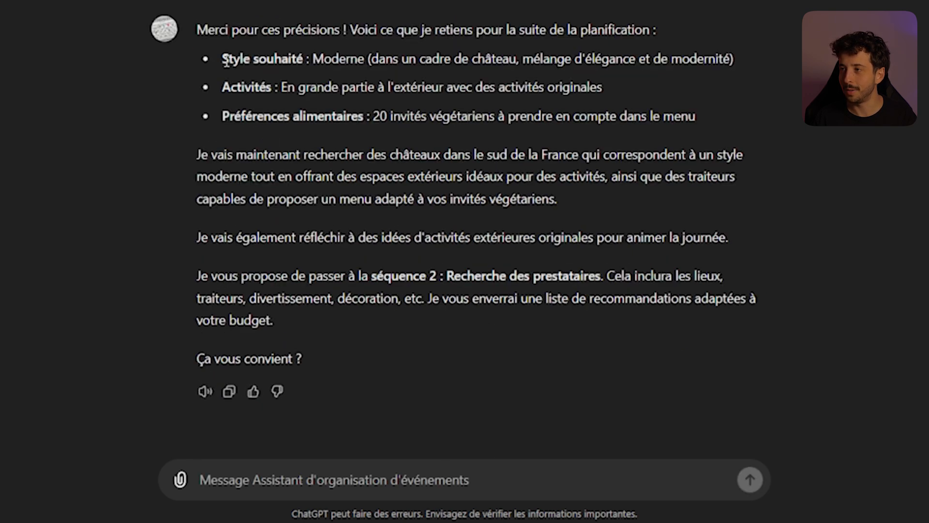
pyautogui.moveTo(220, 59)
pyautogui.mouseDown()
pyautogui.moveTo(587, 118)
pyautogui.moveTo(716, 125)
pyautogui.moveTo(711, 117)
pyautogui.moveTo(230, 48)
pyautogui.mouseUp()
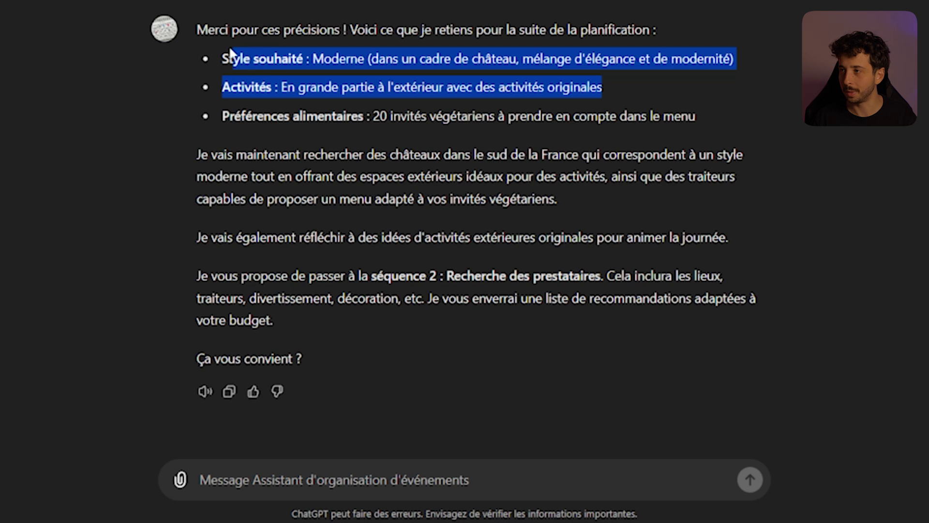
pyautogui.moveTo(371, 274); pyautogui.dragTo(608, 278)
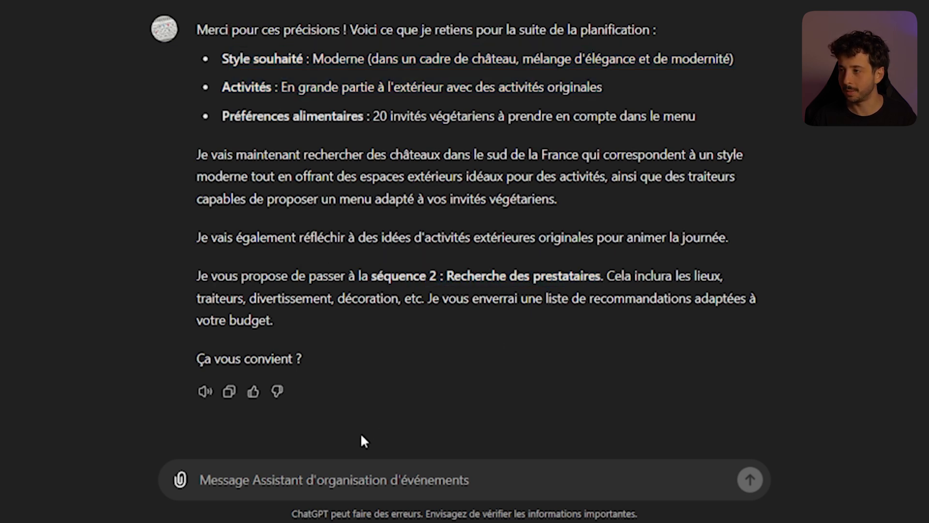
# Accept the move to the provider search by replying "Ok c'est parti".
pyautogui.click(316, 467)
pyautogui.write("Ok c'est p")
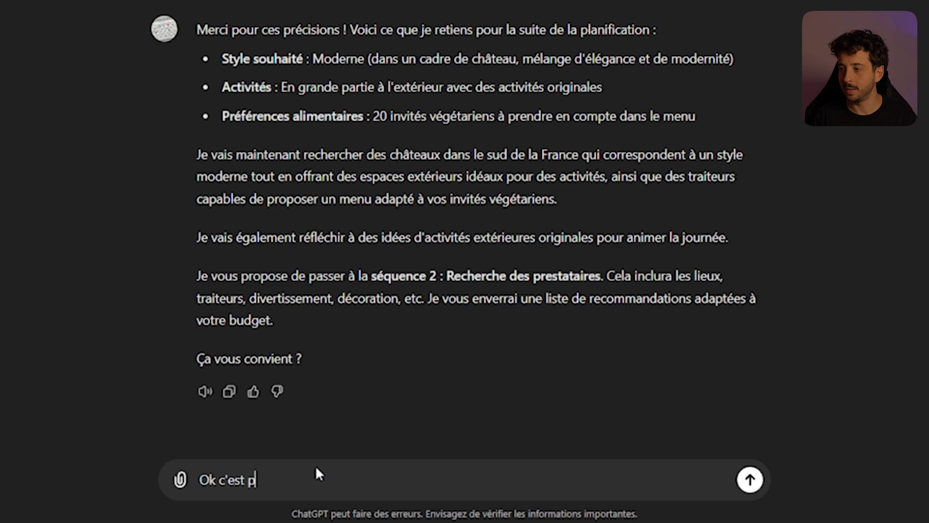
pyautogui.write('arti')
pyautogui.press('Return')
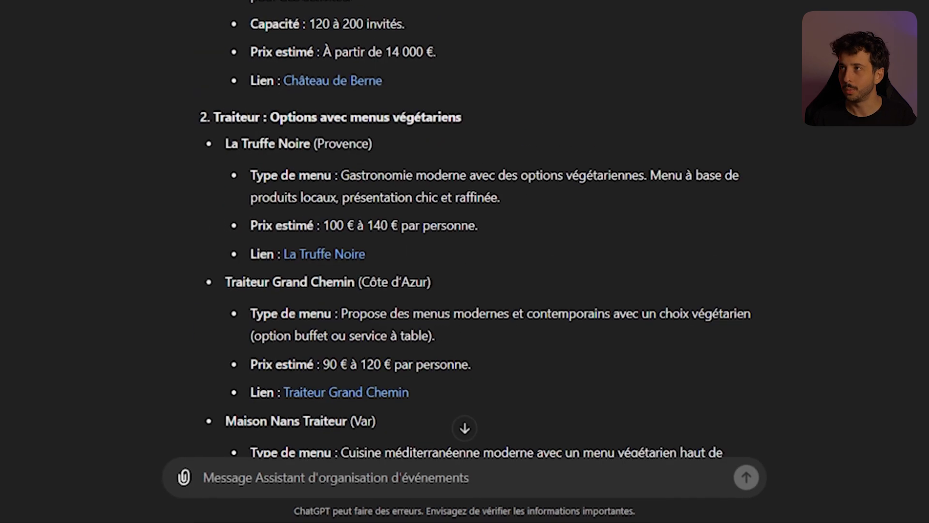
# Read through the recommended providers for the venue, caterer, entertainment, decoration and photographer.
pyautogui.moveTo(222, 1); pyautogui.dragTo(430, 121)
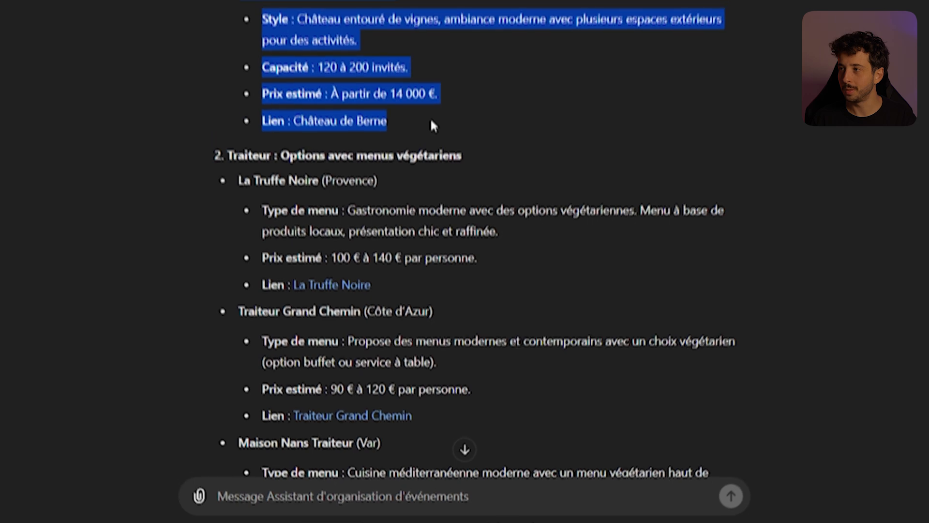
pyautogui.scroll(-3, 431, 121)
pyautogui.moveTo(232, 26); pyautogui.dragTo(395, 387)
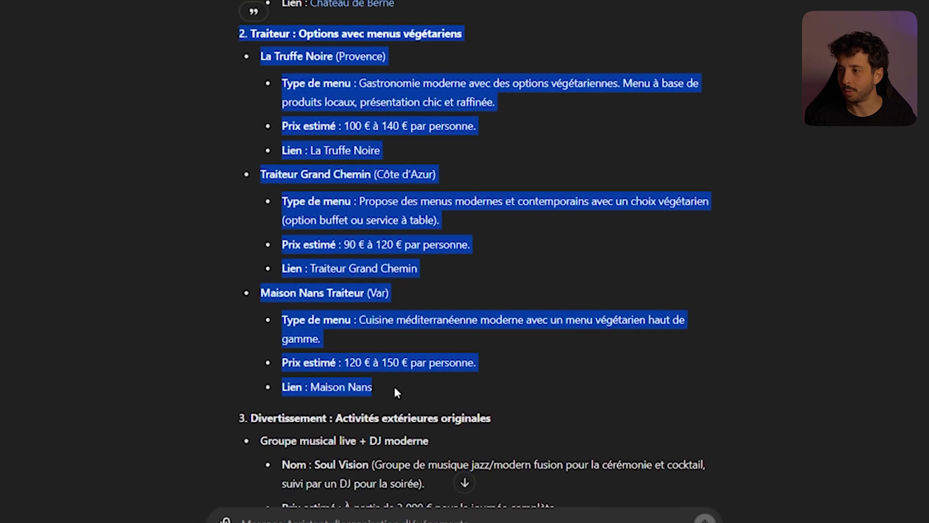
pyautogui.scroll(-5, 394, 390)
pyautogui.moveTo(267, 194); pyautogui.dragTo(447, 195)
pyautogui.scroll(-2, 392, 225)
pyautogui.moveTo(287, 211); pyautogui.dragTo(334, 348)
pyautogui.scroll(-3, 372, 351)
pyautogui.moveTo(256, 256); pyautogui.dragTo(323, 411)
pyautogui.scroll(-3, 256, 246)
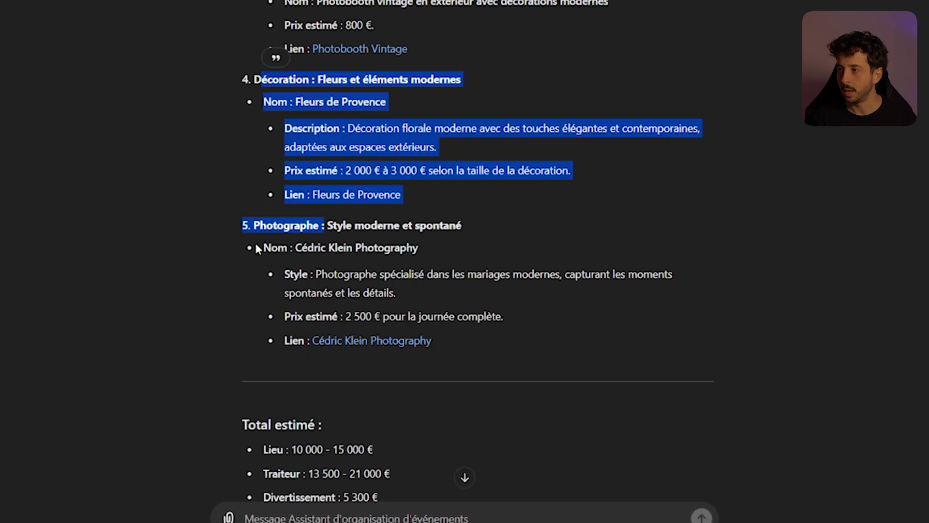
pyautogui.moveTo(255, 247); pyautogui.dragTo(450, 339)
pyautogui.click(475, 347)
# Open the Château de Berne website from the venue recommendations and browse its home page.
pyautogui.scroll(12, 469, 242)
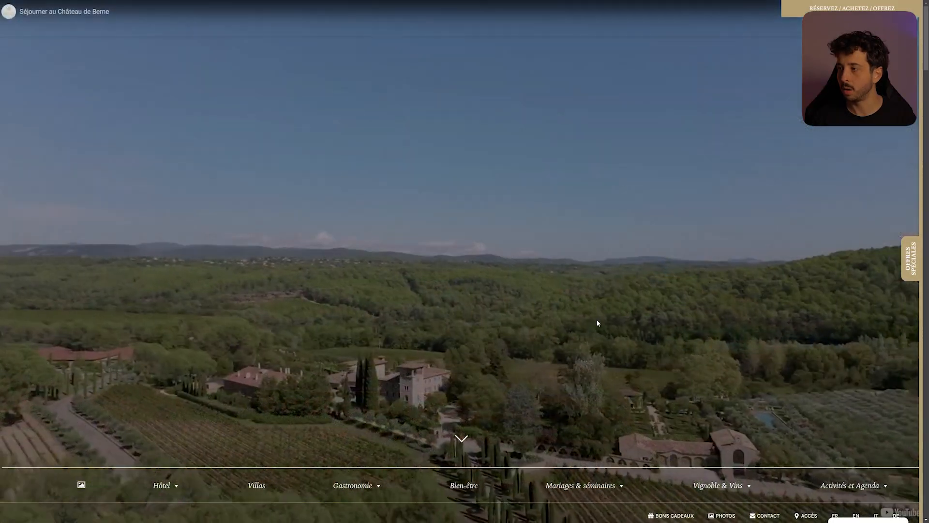
pyautogui.scroll(-7, 596, 318)
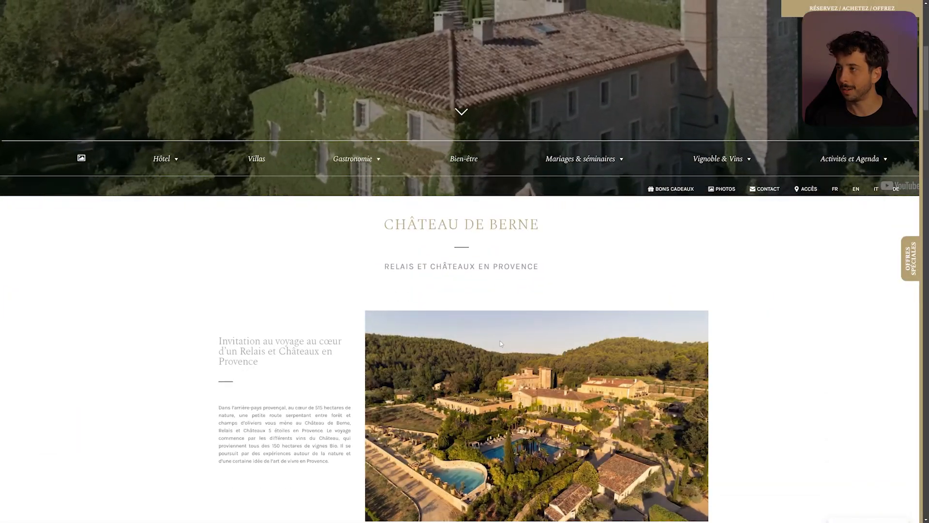
pyautogui.scroll(-13, 500, 340)
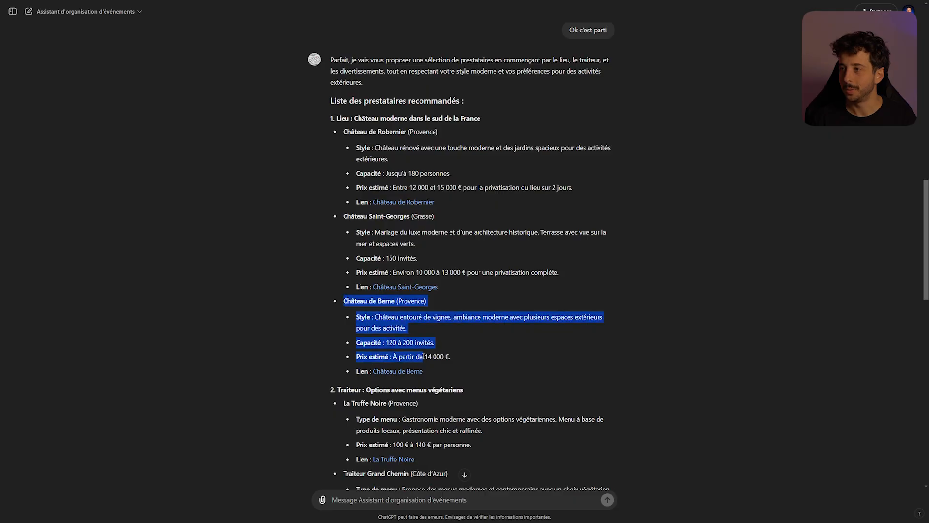
# Review the Château de Berne entry, the other provider suggestions and the estimated total in the GPT's answer.
pyautogui.moveTo(450, 358); pyautogui.dragTo(439, 372)
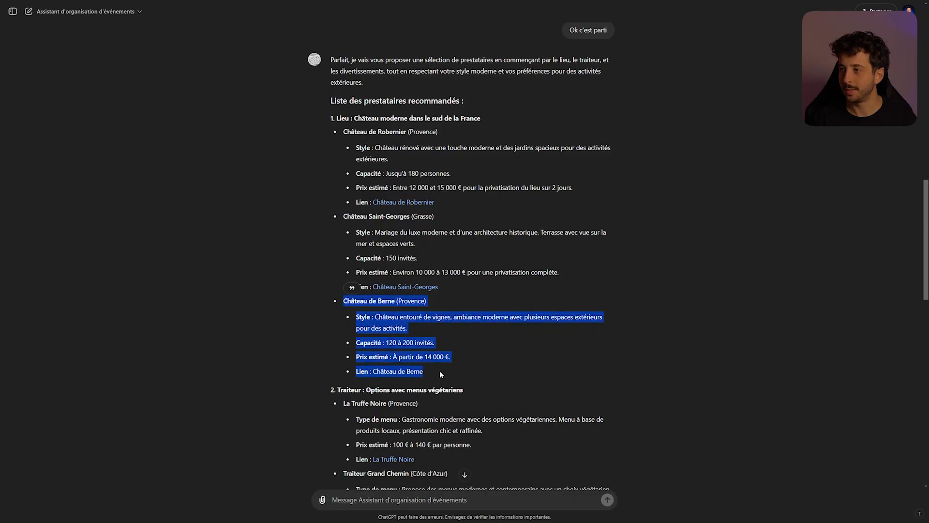
pyautogui.scroll(-4, 439, 368)
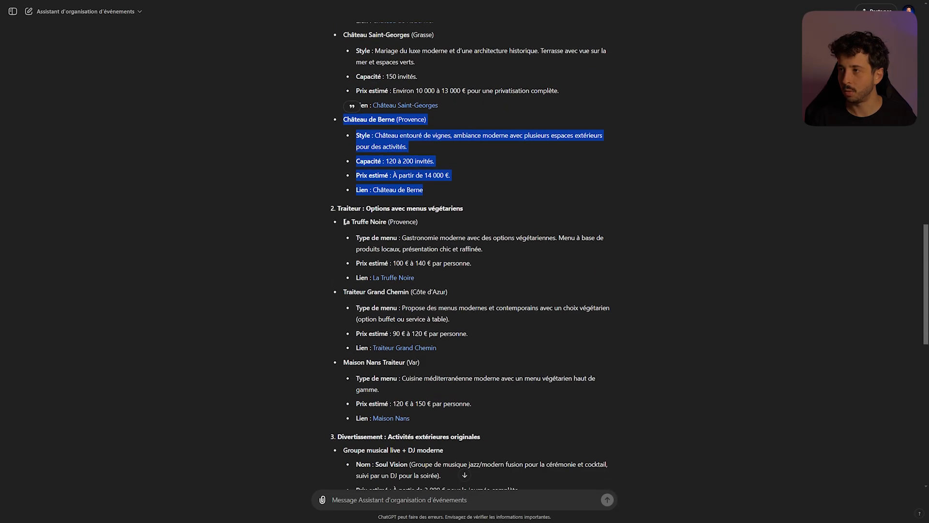
pyautogui.moveTo(344, 221); pyautogui.dragTo(455, 275)
pyautogui.scroll(-5, 463, 284)
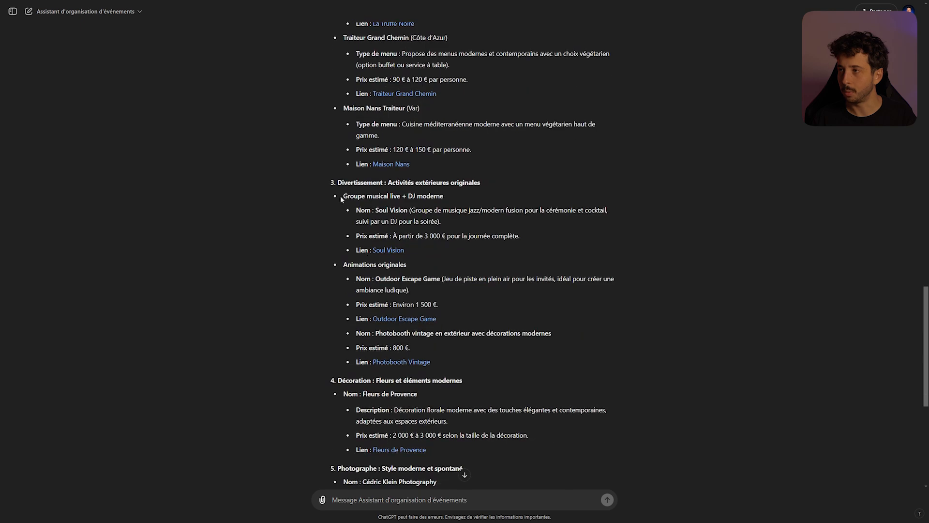
pyautogui.moveTo(344, 195); pyautogui.dragTo(431, 364)
pyautogui.scroll(-4, 345, 212)
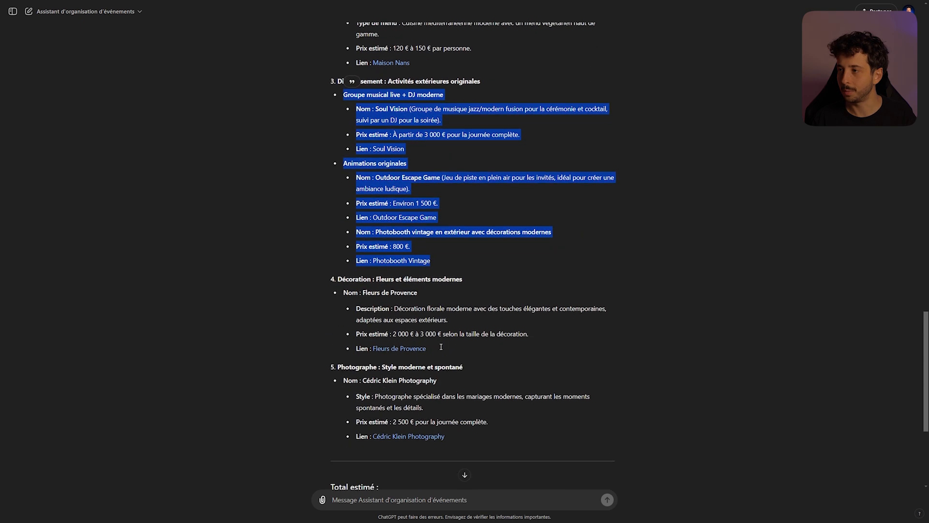
pyautogui.moveTo(344, 212); pyautogui.dragTo(492, 374)
pyautogui.click(490, 356)
pyautogui.scroll(-3, 425, 337)
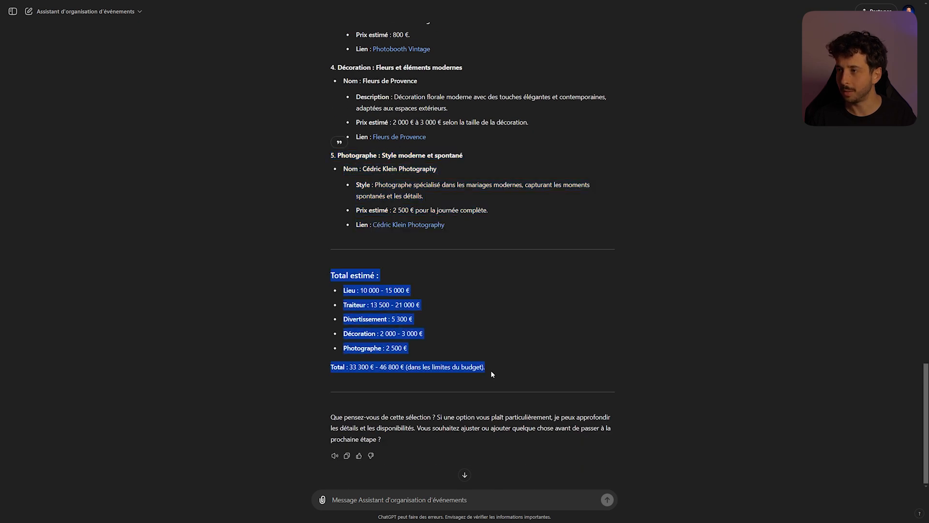
# Begin the reply with the chosen venue and caterer copied from the list: "Château de Berne (Provence) et La Truffe Noire (Provence)".
pyautogui.scroll(20, 457, 354)
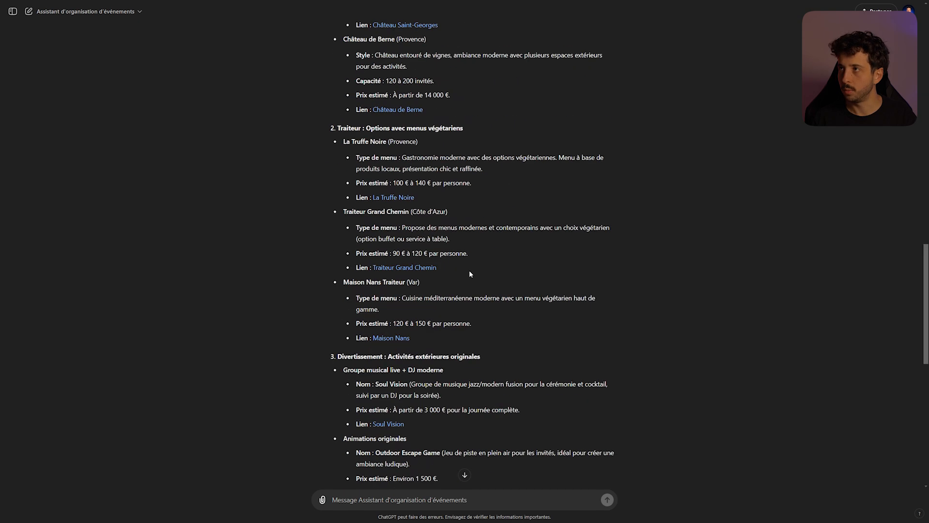
pyautogui.moveTo(433, 382); pyautogui.dragTo(435, 314)
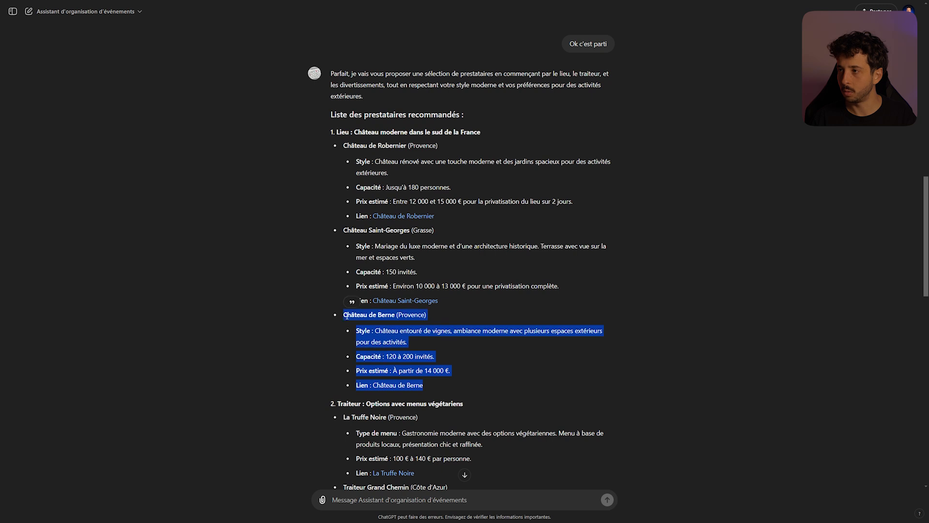
pyautogui.click(435, 315)
pyautogui.moveTo(341, 316); pyautogui.dragTo(426, 314)
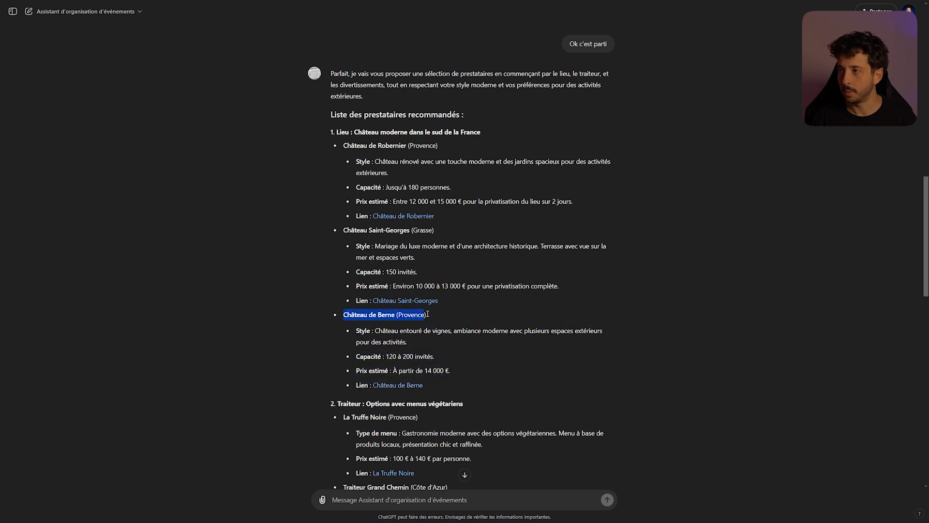
pyautogui.tripleClick(425, 313)
pyautogui.hotkey('ctrl', 'c')
pyautogui.click(382, 498)
pyautogui.hotkey('ctrl', 'v')
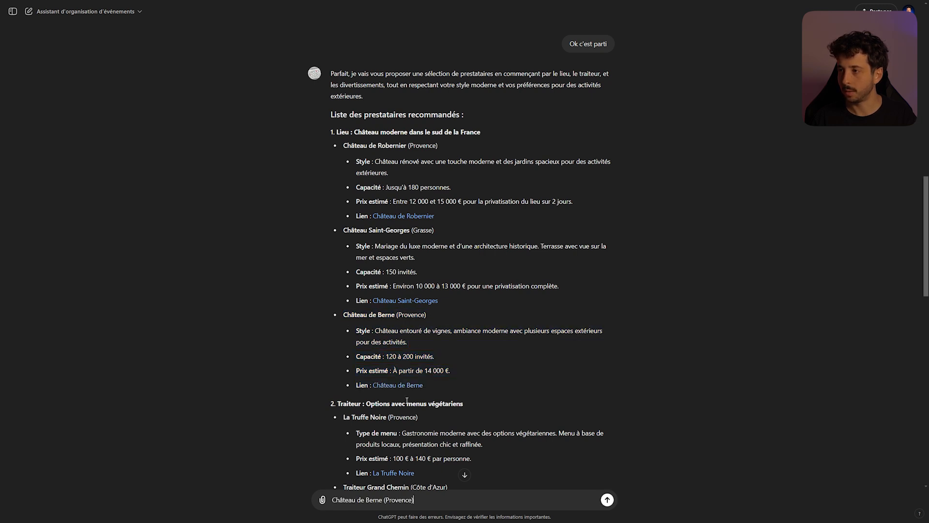
pyautogui.write('et')
pyautogui.scroll(-1, 428, 499)
pyautogui.scroll(-10, 411, 403)
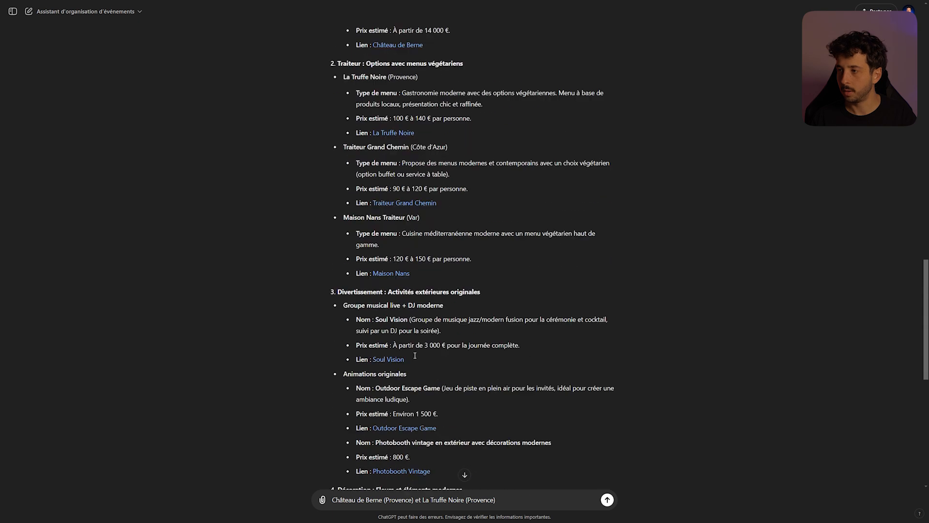
# Complete the reply with "et toutes les options de divertissement, décoration et photographe" and send it.
pyautogui.write('et toutes ')
pyautogui.write('les options de dive')
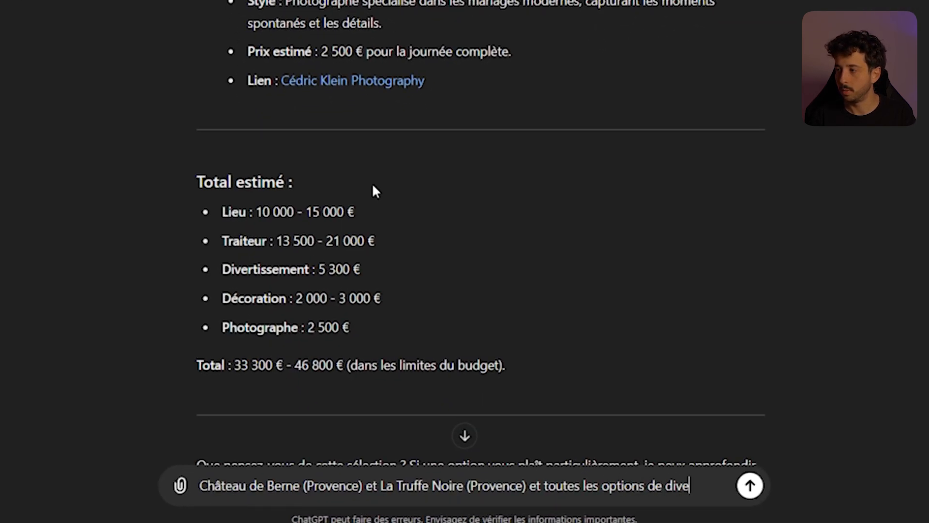
pyautogui.write('rtissemen')
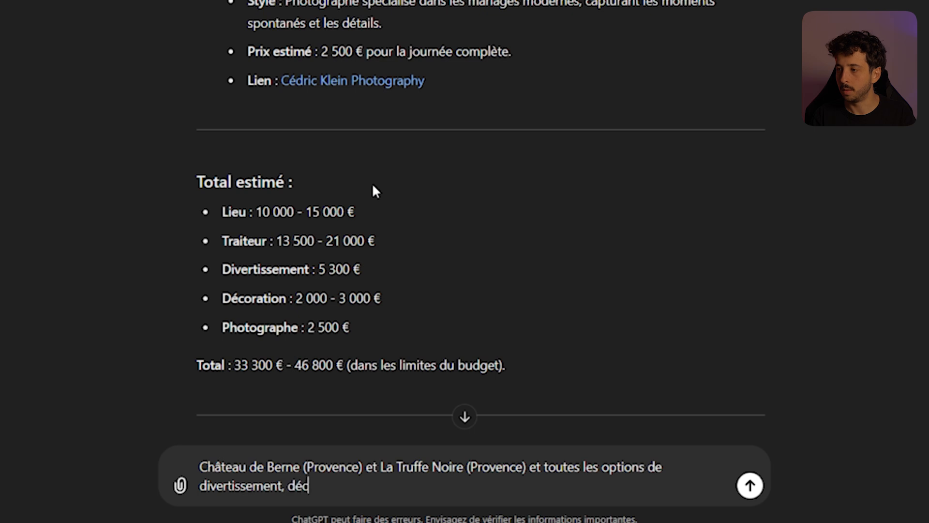
pyautogui.write('t, décoration et photograph')
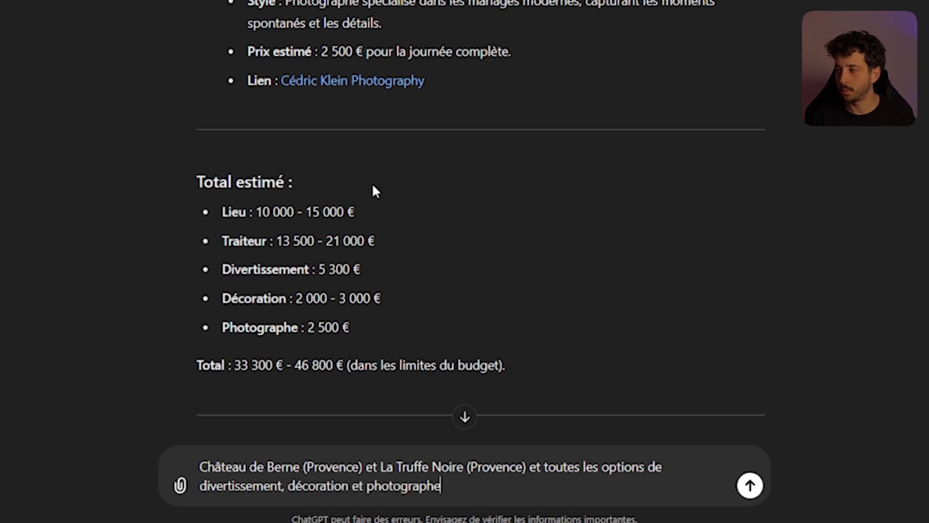
pyautogui.write('e')
pyautogui.press('Return')
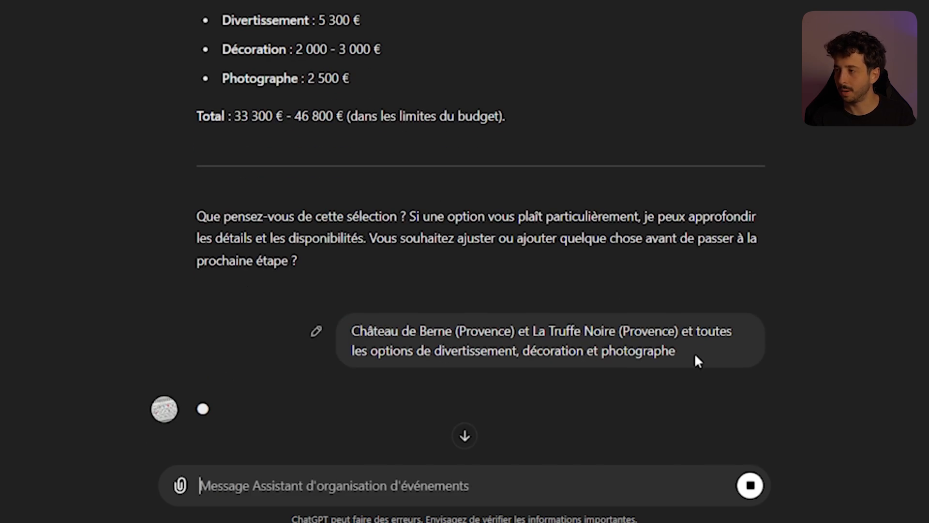
# Read the start of the final provider selection, checking the venue and caterer details against the choices sent.
pyautogui.moveTo(694, 353); pyautogui.dragTo(356, 327)
pyautogui.click(553, 206)
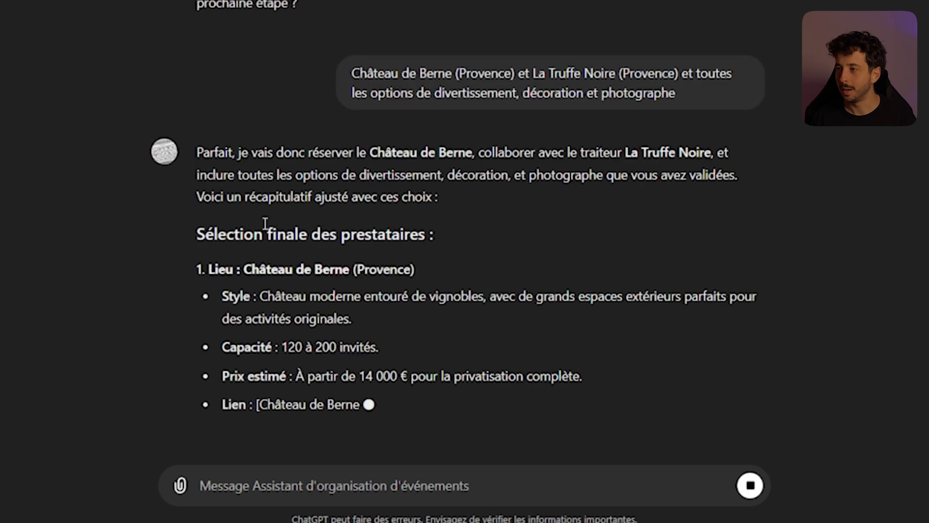
pyautogui.moveTo(204, 234); pyautogui.dragTo(425, 237)
pyautogui.click(416, 255)
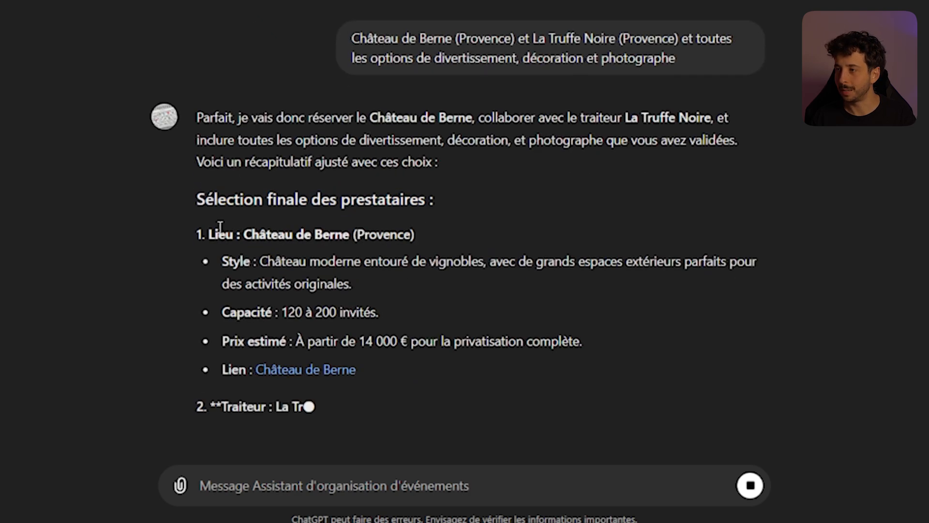
pyautogui.moveTo(244, 324); pyautogui.dragTo(693, 331)
pyautogui.click(483, 307)
pyautogui.click(563, 303)
pyautogui.scroll(1, 565, 305)
pyautogui.click(691, 329)
pyautogui.scroll(-3, 690, 329)
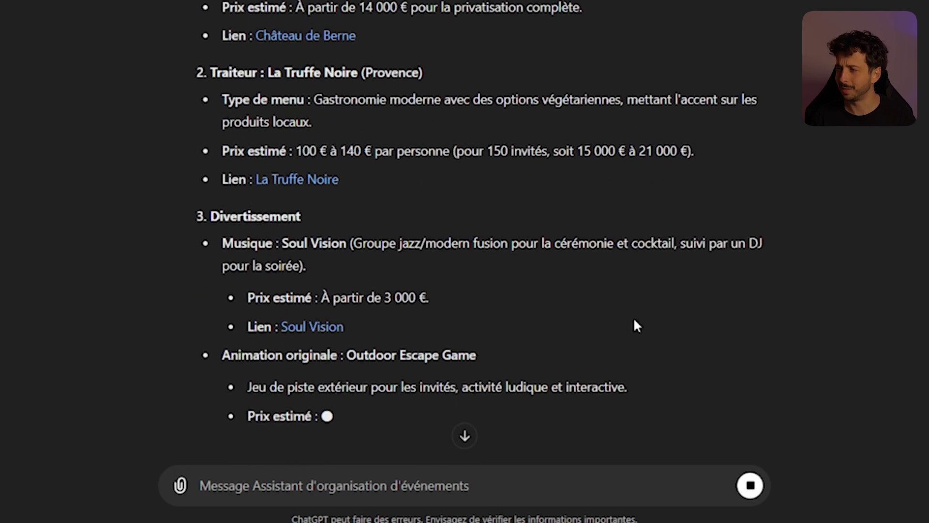
# Check the entertainment, decoration and photographer entries in the final provider selection.
pyautogui.moveTo(230, 181); pyautogui.dragTo(397, 178)
pyautogui.click(475, 197)
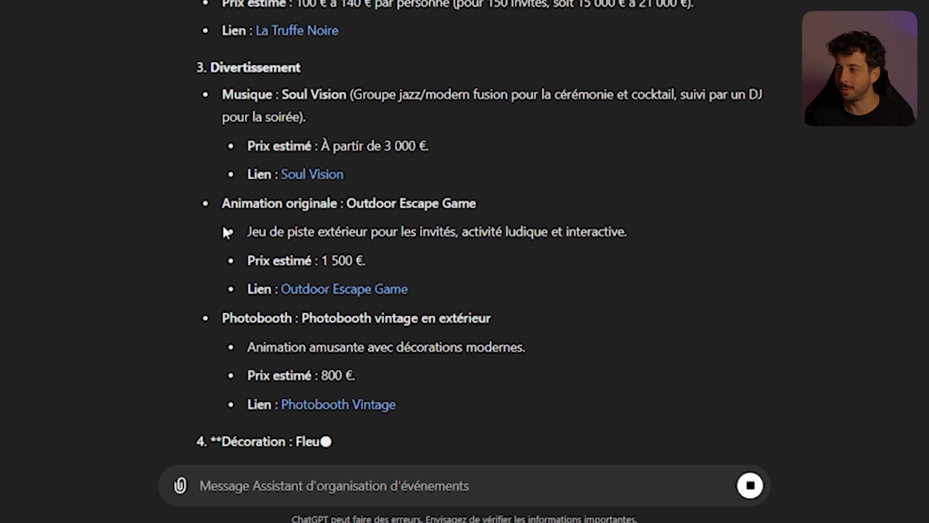
pyautogui.moveTo(219, 33); pyautogui.dragTo(421, 118)
pyautogui.click(252, 138)
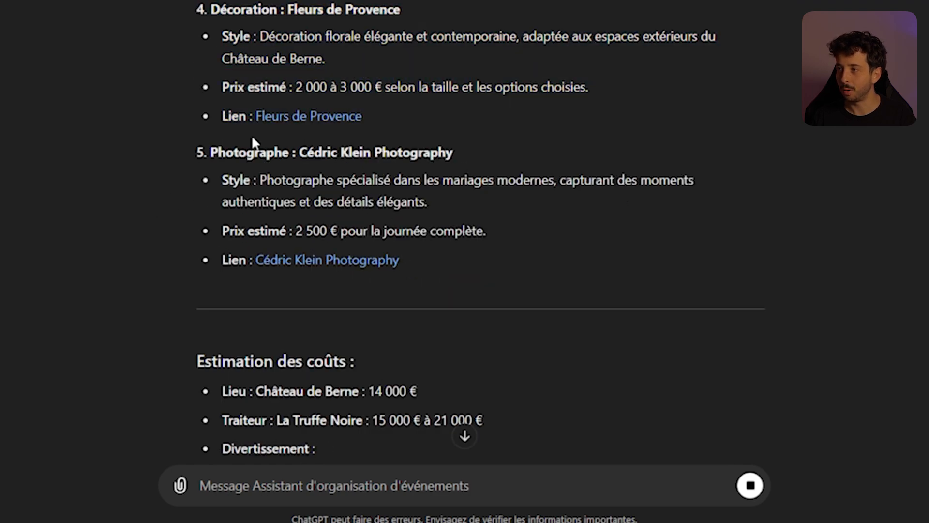
pyautogui.moveTo(219, 154); pyautogui.dragTo(478, 165)
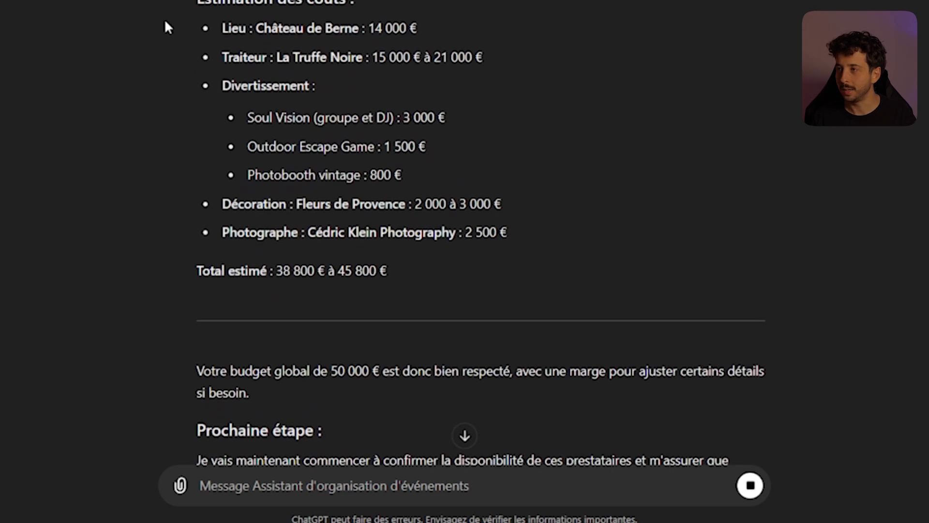
# Examine the cost estimate per provider, the overall total and the GPT's comment on the budget.
pyautogui.moveTo(168, 25); pyautogui.dragTo(386, 275)
pyautogui.click(347, 271)
pyautogui.scroll(-4, 309, 232)
pyautogui.moveTo(193, 191); pyautogui.dragTo(714, 219)
pyautogui.click(667, 224)
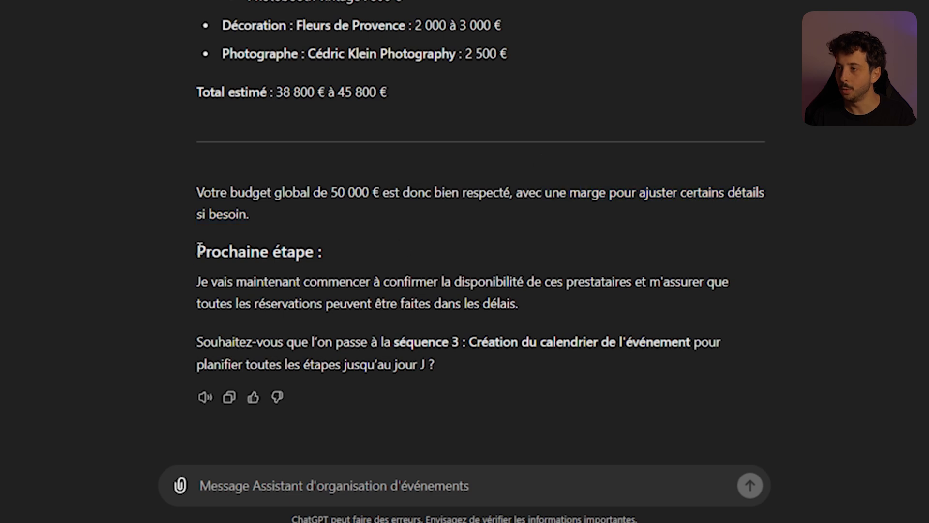
# Read the proposed next stage and reply "Oui go" to move on to sequence 3, the event calendar.
pyautogui.moveTo(208, 247); pyautogui.dragTo(326, 243)
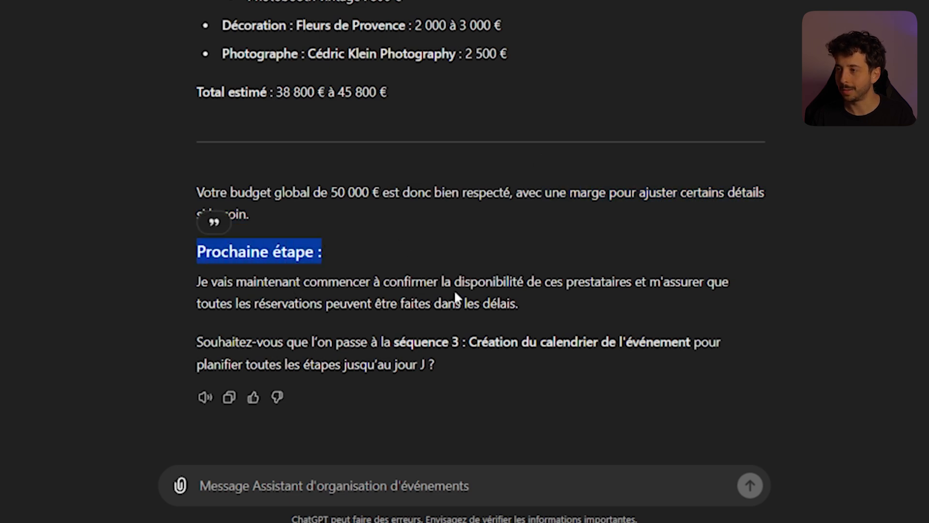
pyautogui.moveTo(474, 334); pyautogui.dragTo(688, 343)
pyautogui.click(429, 481)
pyautogui.write('oui ')
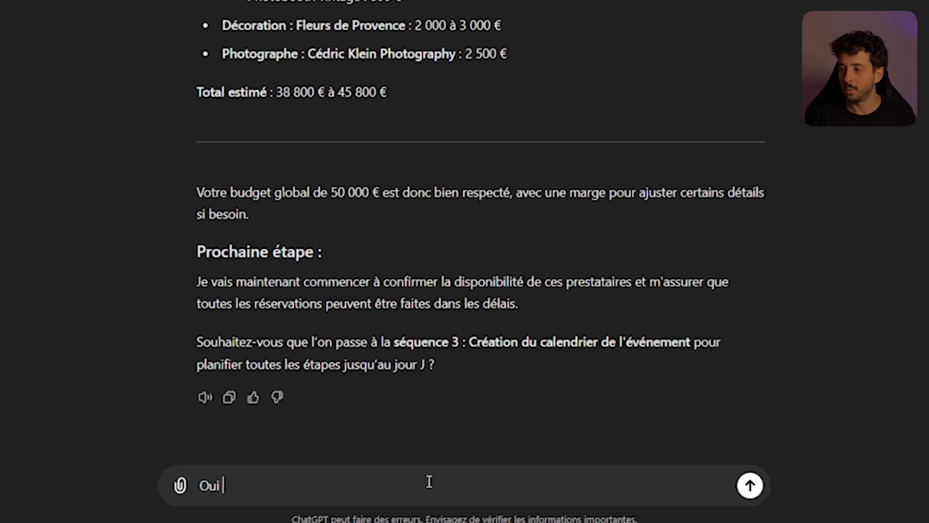
pyautogui.write('go')
pyautogui.press('Return')
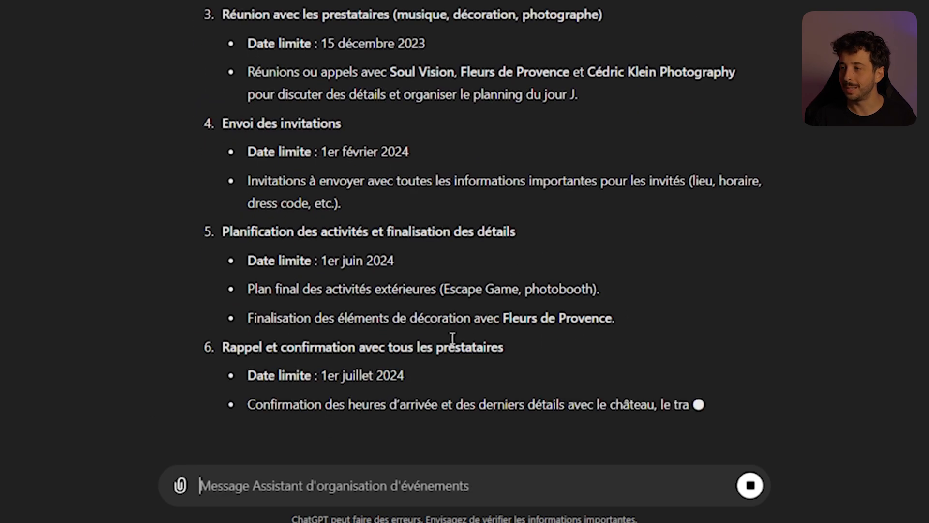
# Examine the start of the event calendar, covering the venue and caterer confirmations and their deadlines.
pyautogui.scroll(2, 452, 338)
pyautogui.moveTo(247, 4); pyautogui.dragTo(581, 225)
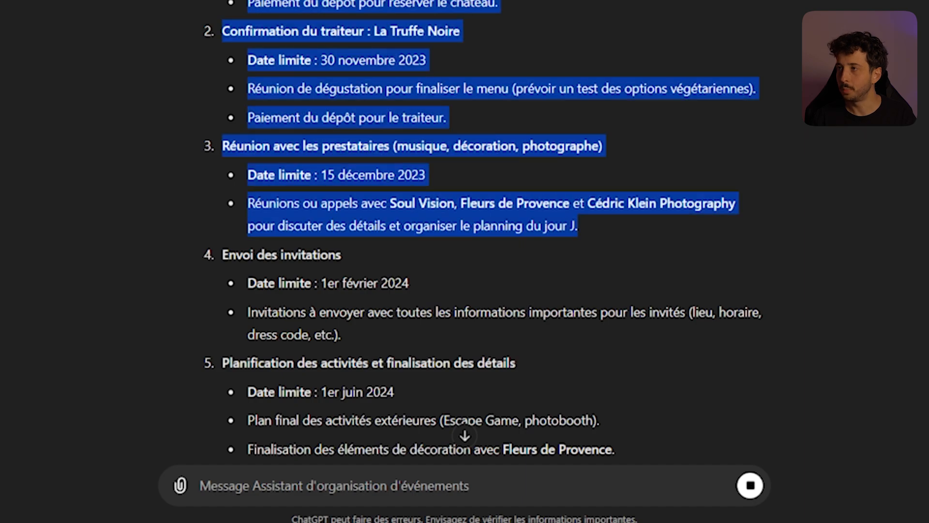
pyautogui.scroll(-8, 746, 191)
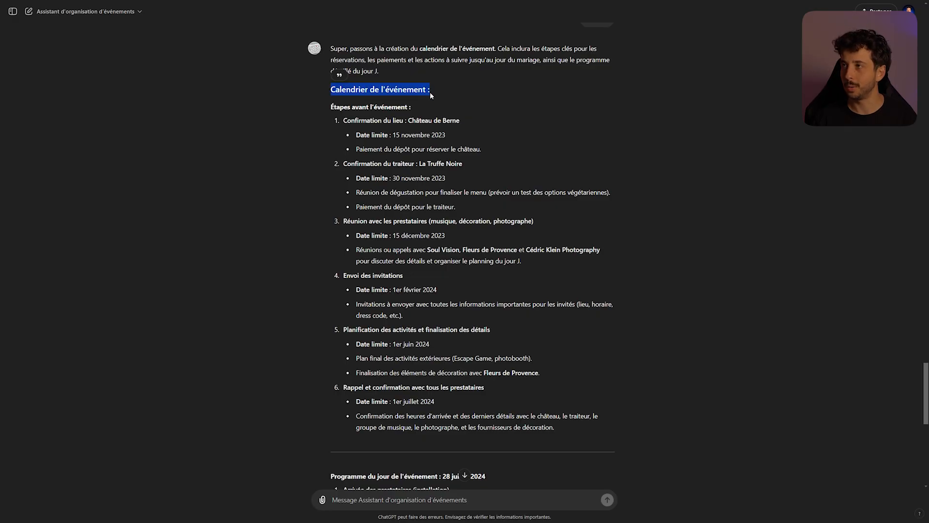
pyautogui.moveTo(330, 107); pyautogui.dragTo(406, 107)
pyautogui.click(398, 115)
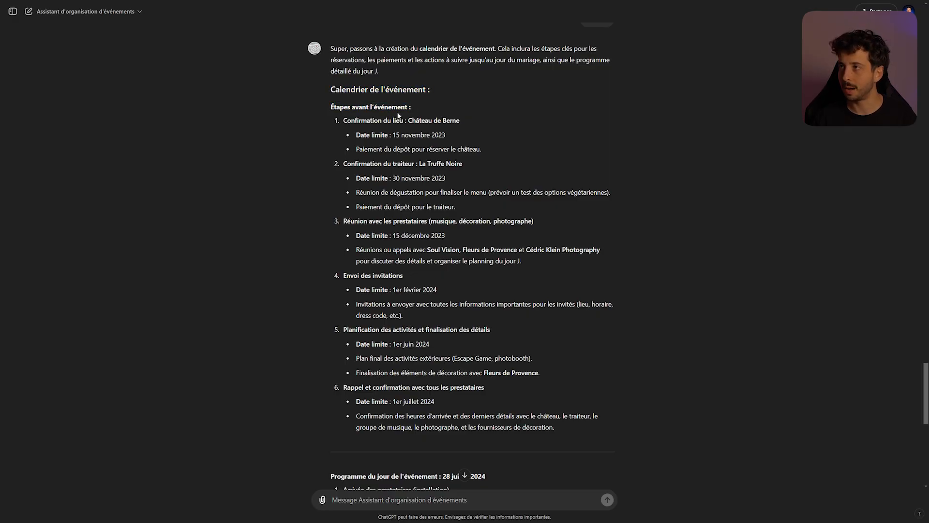
pyautogui.click(355, 139)
pyautogui.moveTo(415, 135); pyautogui.dragTo(452, 134)
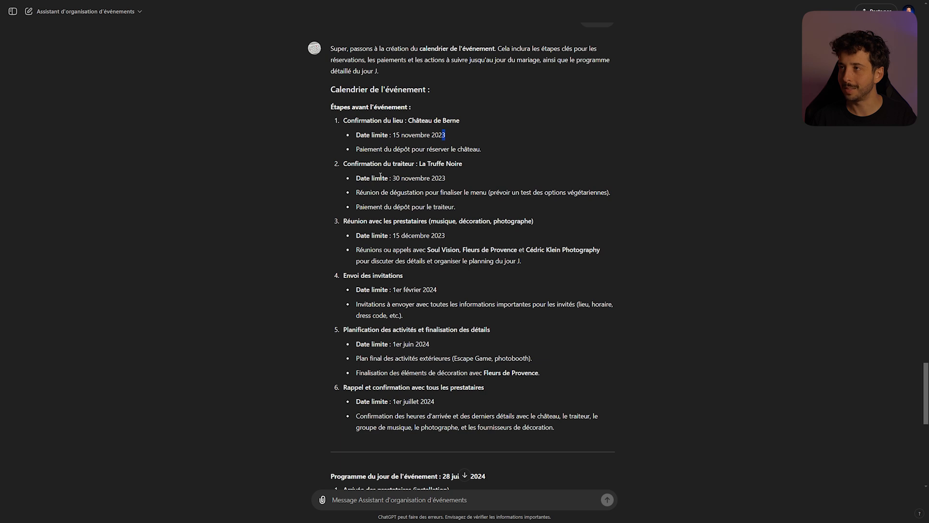
pyautogui.moveTo(344, 165); pyautogui.dragTo(471, 165)
pyautogui.click(395, 181)
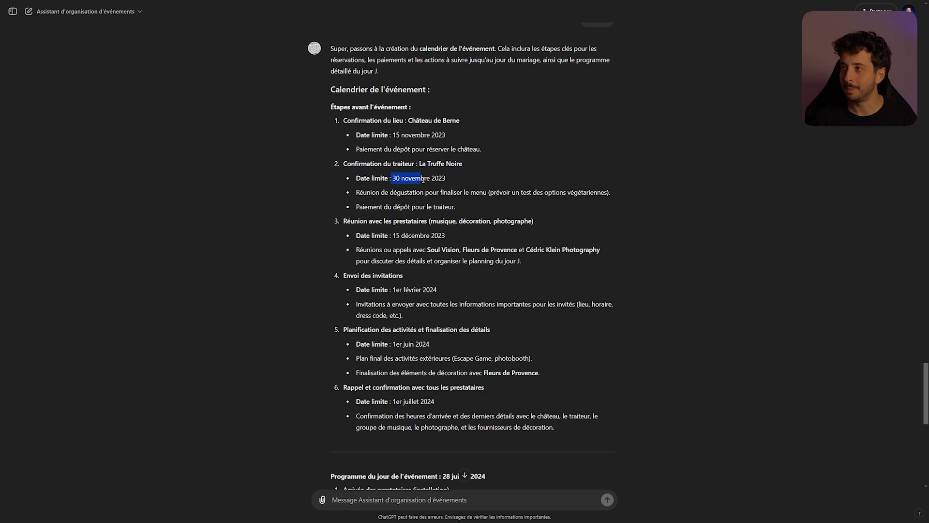
# Check the remaining pre-event stages and deadlines, from the provider meeting and invitations to the final reminder.
pyautogui.click(347, 220)
pyautogui.click(440, 221)
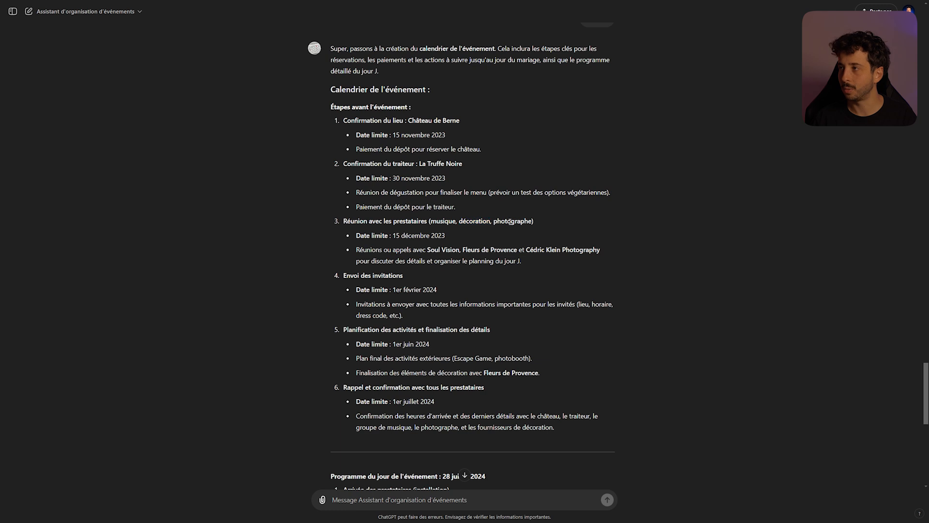
pyautogui.moveTo(356, 235); pyautogui.dragTo(383, 236)
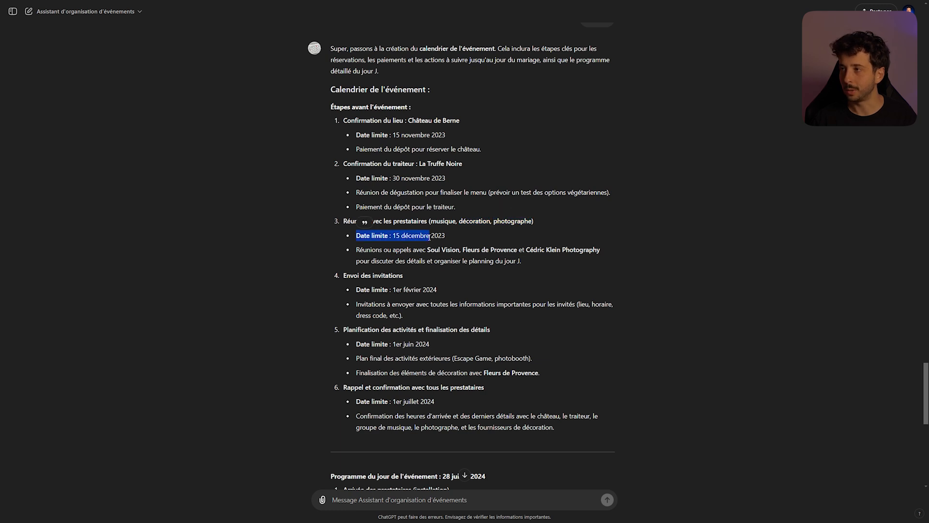
pyautogui.moveTo(343, 275); pyautogui.dragTo(412, 276)
pyautogui.click(408, 282)
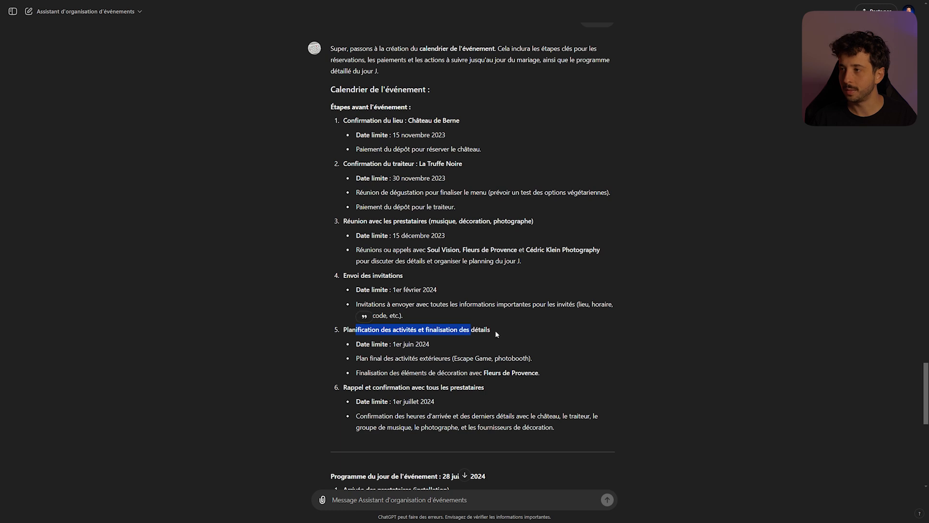
pyautogui.moveTo(495, 332); pyautogui.dragTo(418, 330)
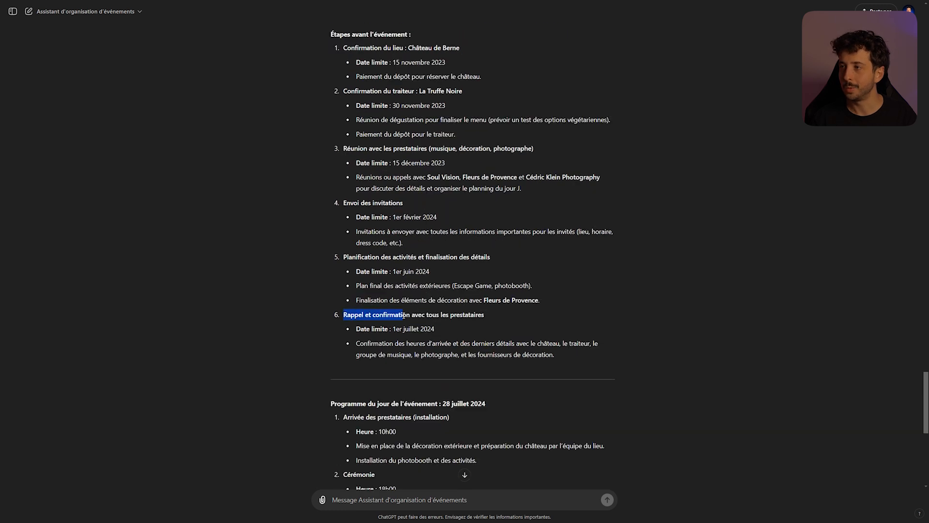
pyautogui.moveTo(419, 316); pyautogui.dragTo(485, 317)
pyautogui.moveTo(384, 329); pyautogui.dragTo(429, 331)
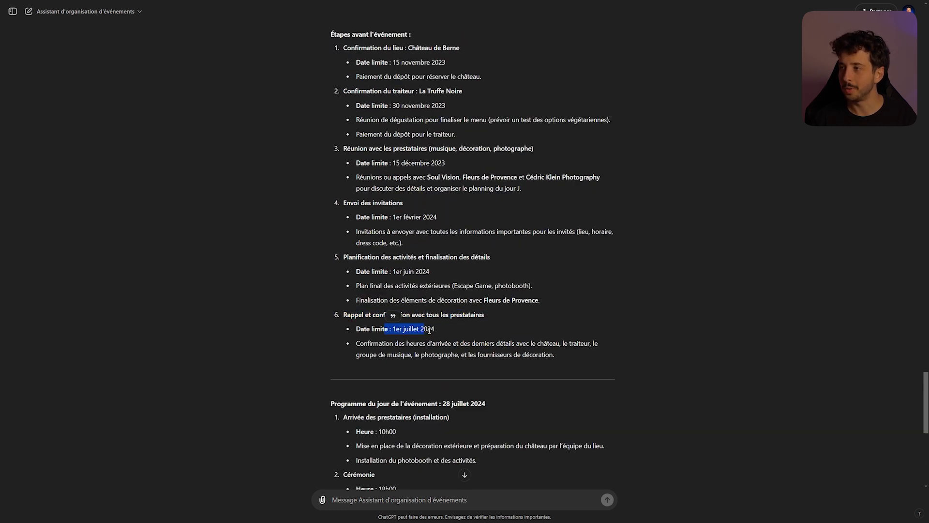
pyautogui.click(443, 327)
# Read the start of the event-day programme, covering the providers' arrival and the ceremony.
pyautogui.scroll(-2, 445, 329)
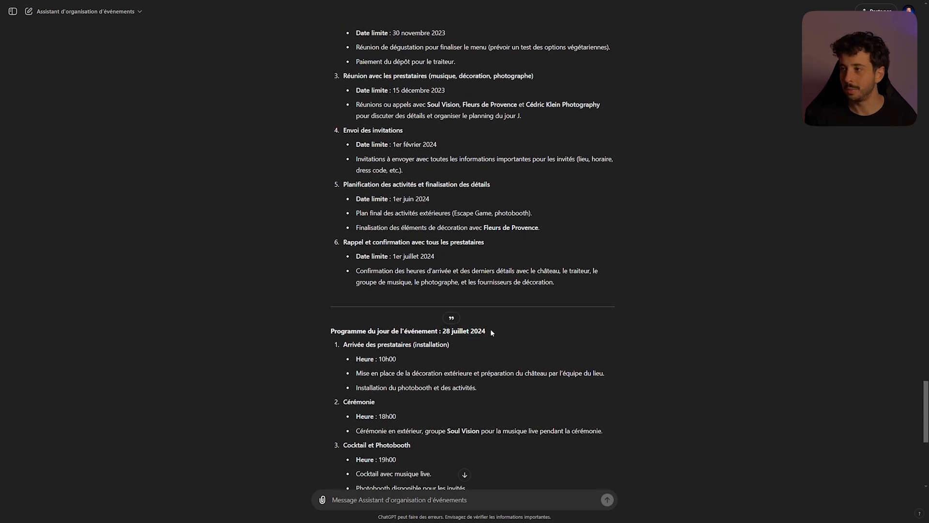
pyautogui.scroll(-3, 346, 333)
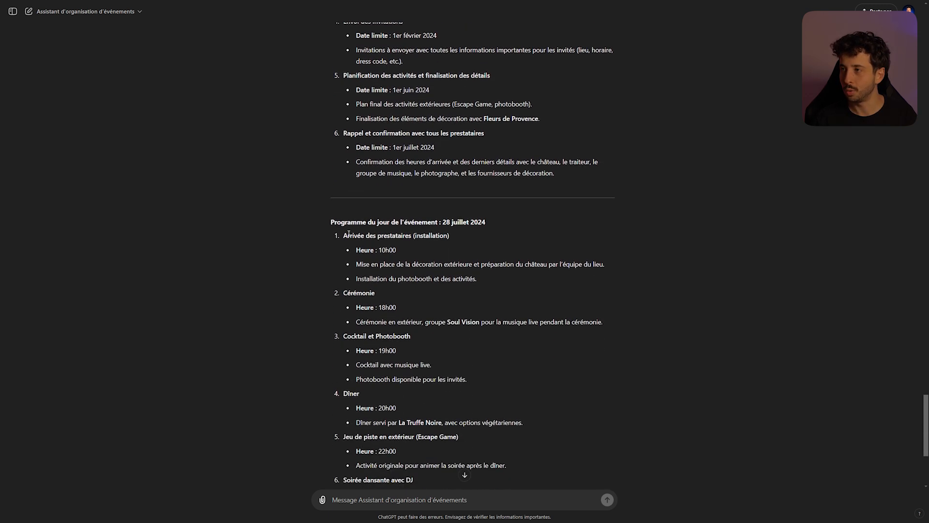
pyautogui.moveTo(344, 236); pyautogui.dragTo(431, 237)
pyautogui.click(433, 238)
pyautogui.moveTo(405, 322); pyautogui.dragTo(598, 322)
pyautogui.click(596, 322)
# Check the evening part of the event-day programme, from the outdoor escape game and DJ party to the closing.
pyautogui.scroll(-1, 362, 385)
pyautogui.moveTo(342, 398); pyautogui.dragTo(412, 398)
pyautogui.scroll(-2, 412, 398)
pyautogui.moveTo(354, 371); pyautogui.dragTo(424, 376)
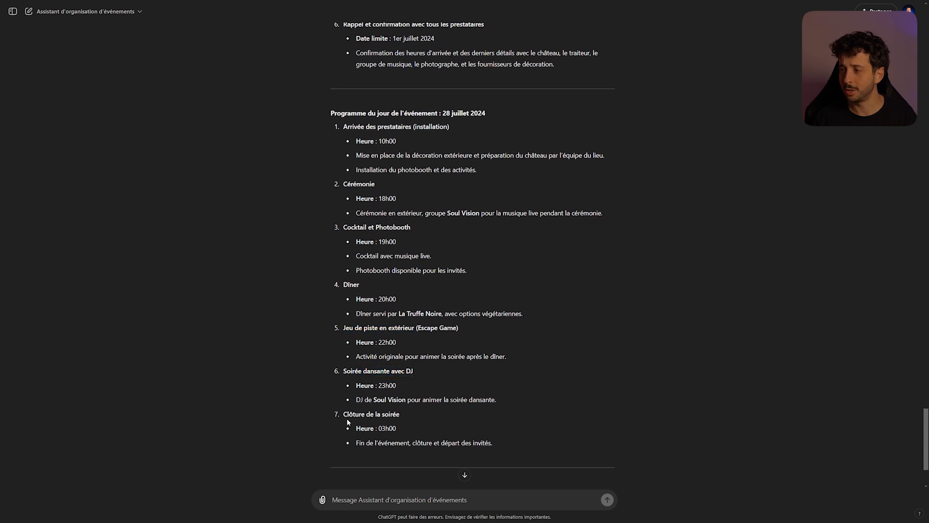
pyautogui.moveTo(344, 416); pyautogui.dragTo(388, 414)
pyautogui.click(418, 415)
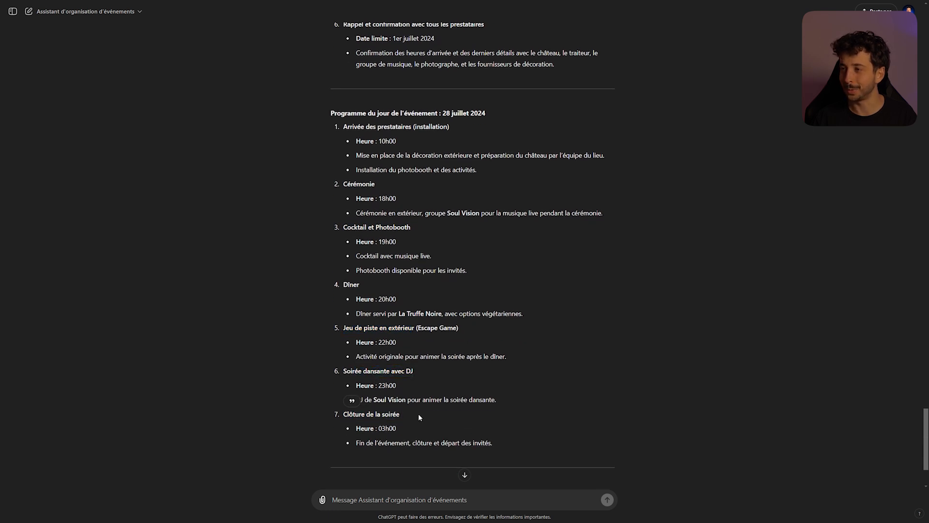
pyautogui.moveTo(441, 443); pyautogui.dragTo(503, 443)
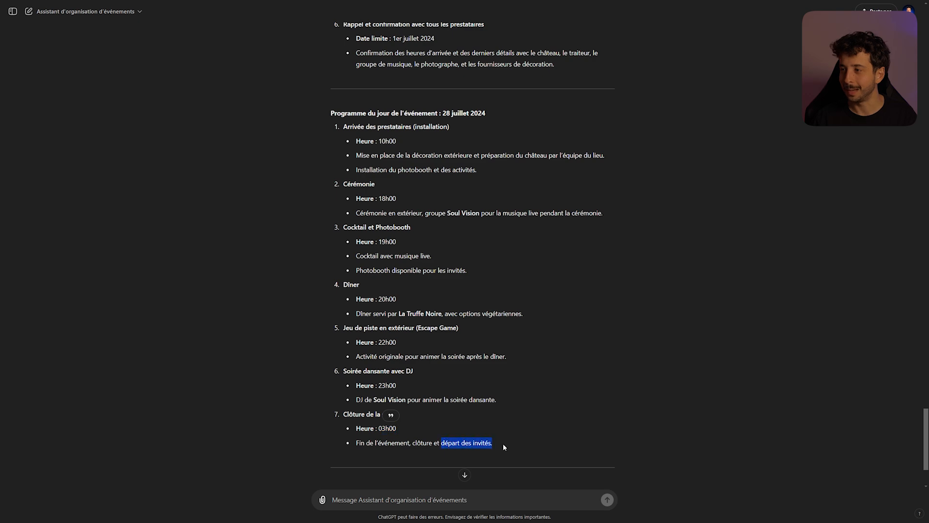
pyautogui.click(515, 443)
# Read the calendar's closing remarks and reply "Go" to move on to the budget tracking.
pyautogui.scroll(-3, 515, 443)
pyautogui.moveTo(255, 302); pyautogui.dragTo(548, 302)
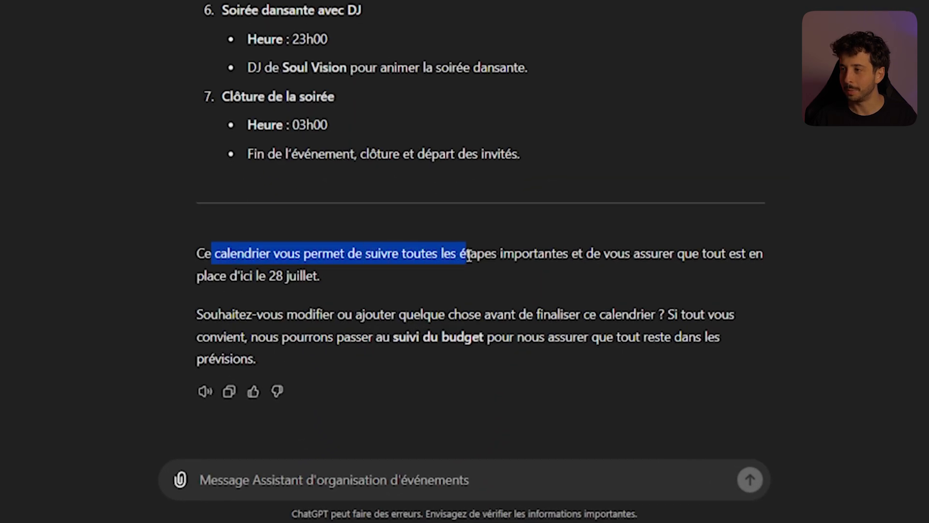
pyautogui.click(615, 254)
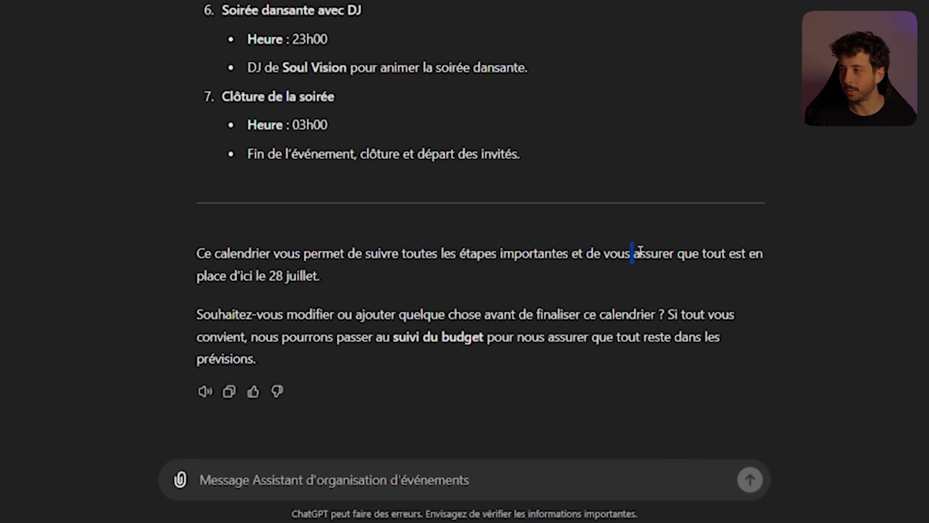
pyautogui.moveTo(640, 250); pyautogui.dragTo(644, 270)
pyautogui.moveTo(219, 276); pyautogui.dragTo(371, 279)
pyautogui.click(335, 277)
pyautogui.moveTo(197, 315); pyautogui.dragTo(652, 315)
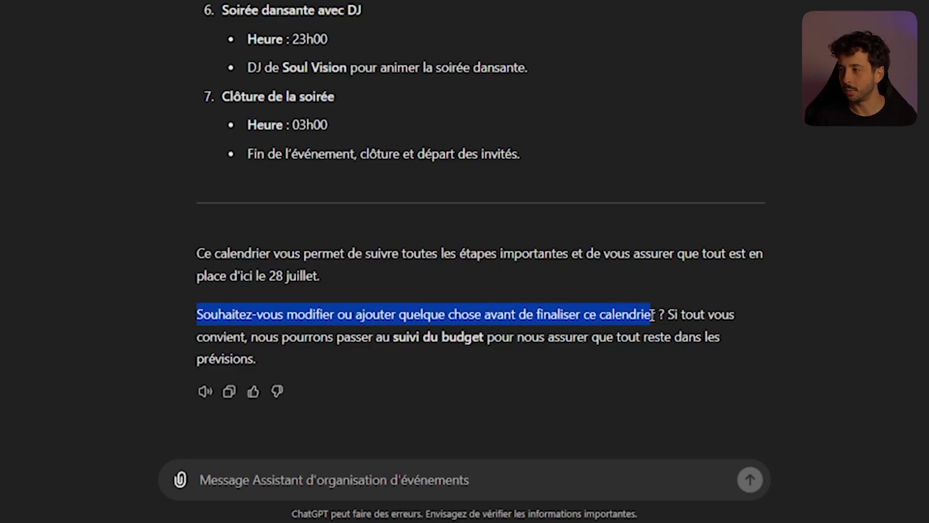
pyautogui.click(378, 356)
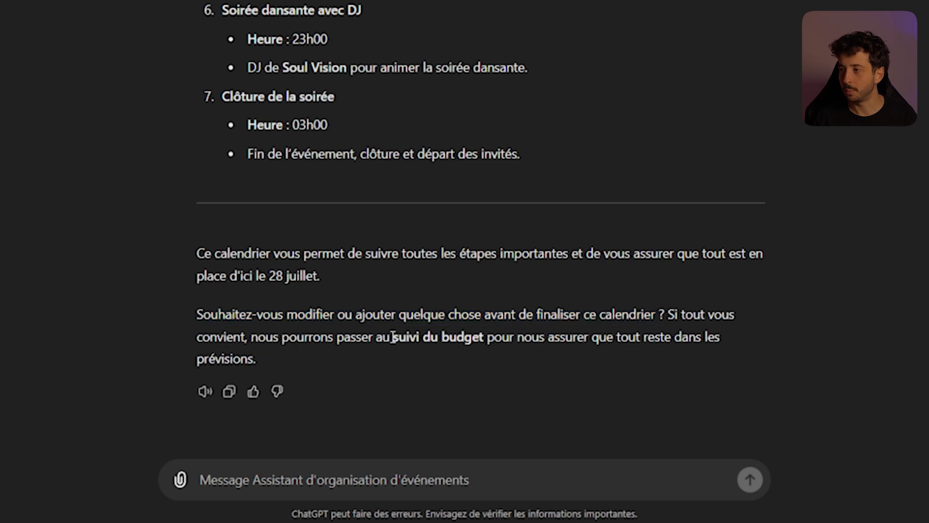
pyautogui.moveTo(404, 337); pyautogui.dragTo(480, 338)
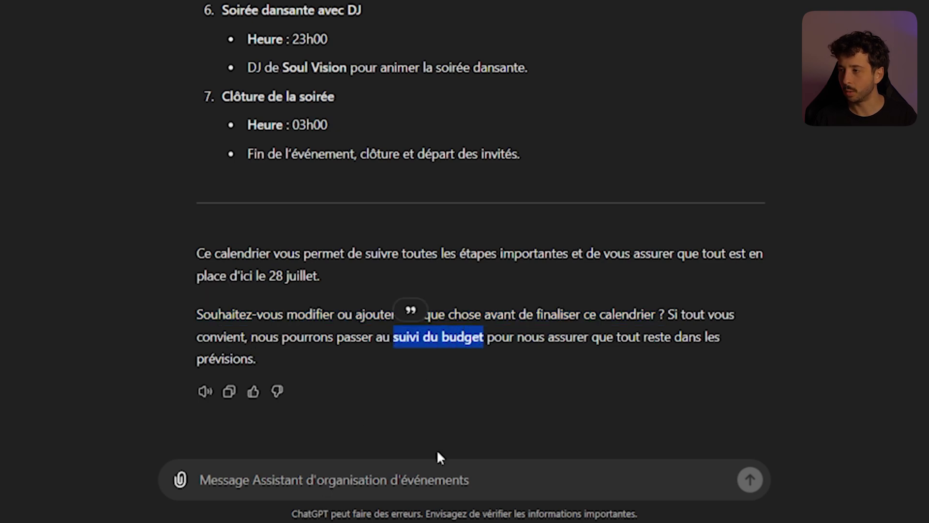
pyautogui.click(393, 472)
pyautogui.write('Go')
pyautogui.press('Return')
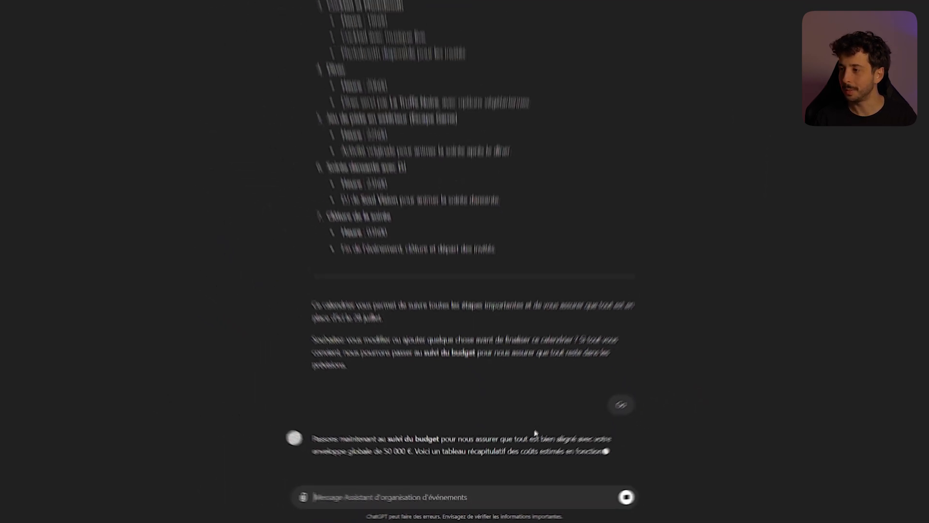
# Examine the event budget table listing each provider with its estimated price.
pyautogui.moveTo(397, 316); pyautogui.dragTo(466, 316)
pyautogui.scroll(-5, 466, 325)
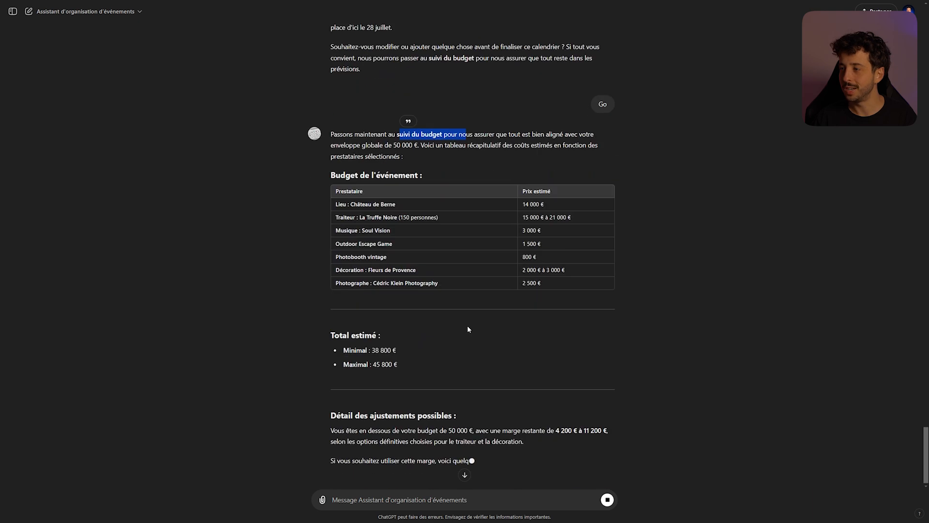
pyautogui.moveTo(322, 146); pyautogui.dragTo(637, 228)
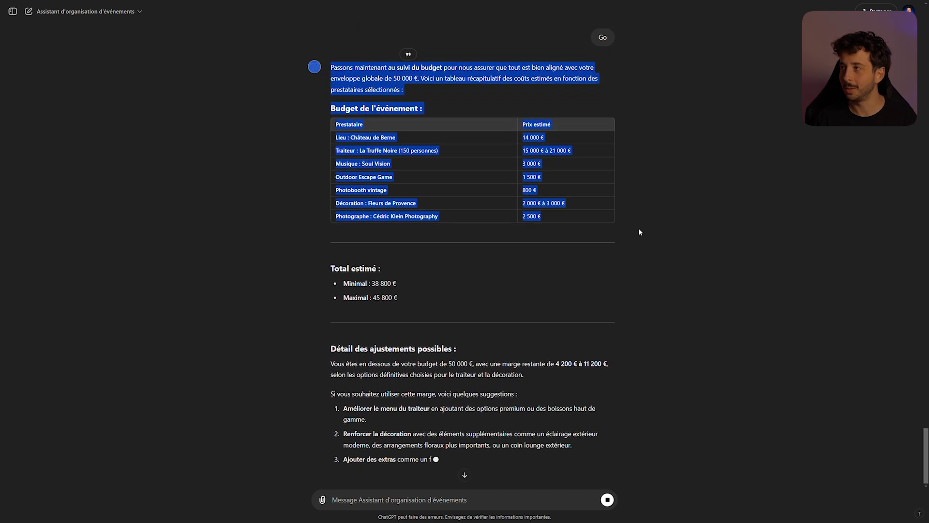
pyautogui.click(630, 252)
pyautogui.moveTo(593, 248); pyautogui.dragTo(421, 145)
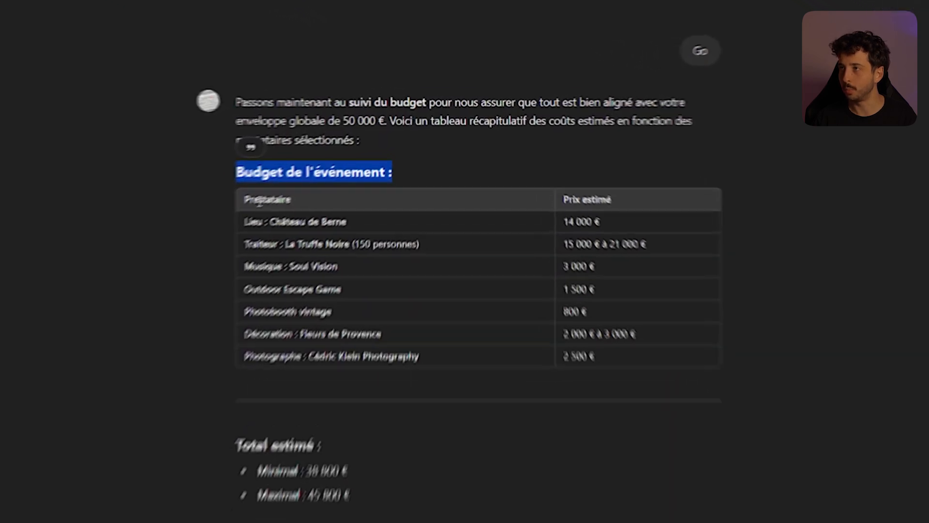
pyautogui.doubleClick(352, 160)
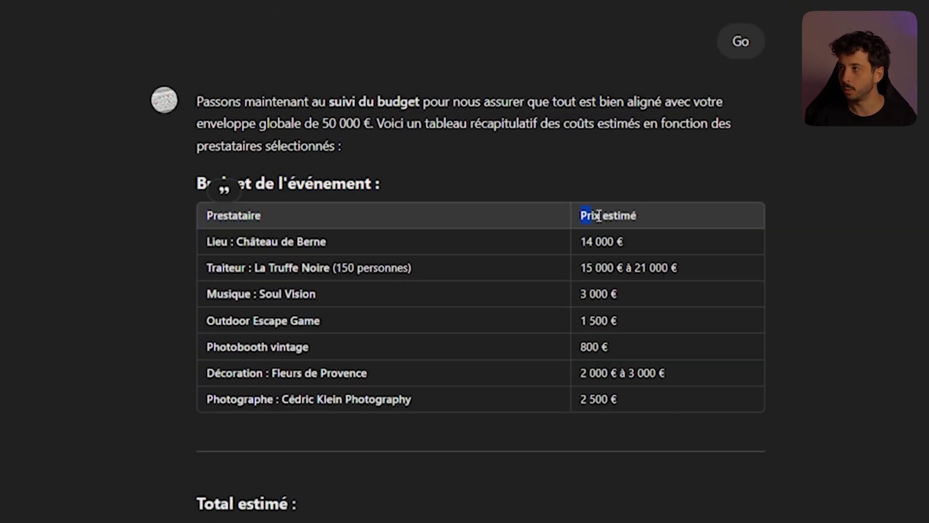
pyautogui.moveTo(598, 215); pyautogui.dragTo(649, 217)
pyautogui.moveTo(206, 238); pyautogui.dragTo(190, 185)
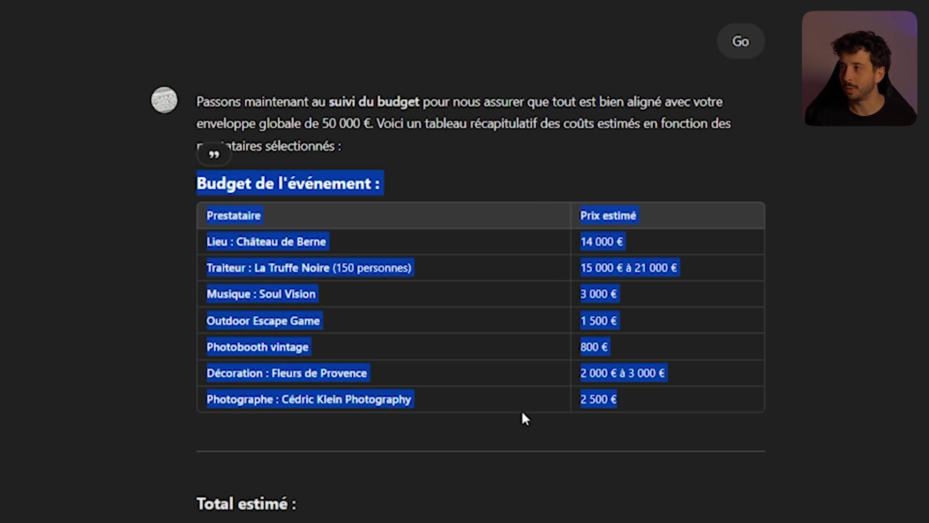
# Check the minimum and maximum estimated totals below the budget table.
pyautogui.scroll(-5, 542, 253)
pyautogui.moveTo(196, 240); pyautogui.dragTo(323, 247)
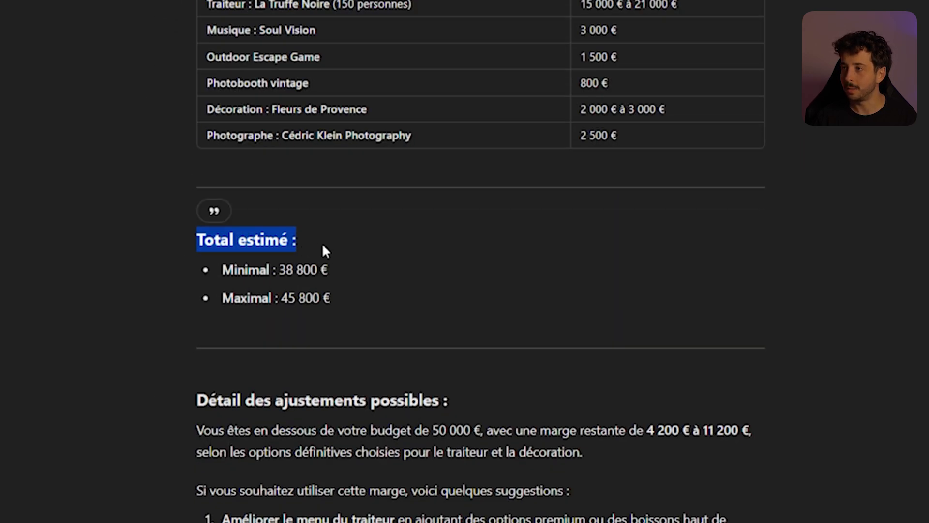
pyautogui.click(224, 268)
pyautogui.moveTo(223, 270); pyautogui.dragTo(356, 266)
pyautogui.click(356, 267)
pyautogui.moveTo(223, 292); pyautogui.dragTo(367, 297)
pyautogui.click(368, 297)
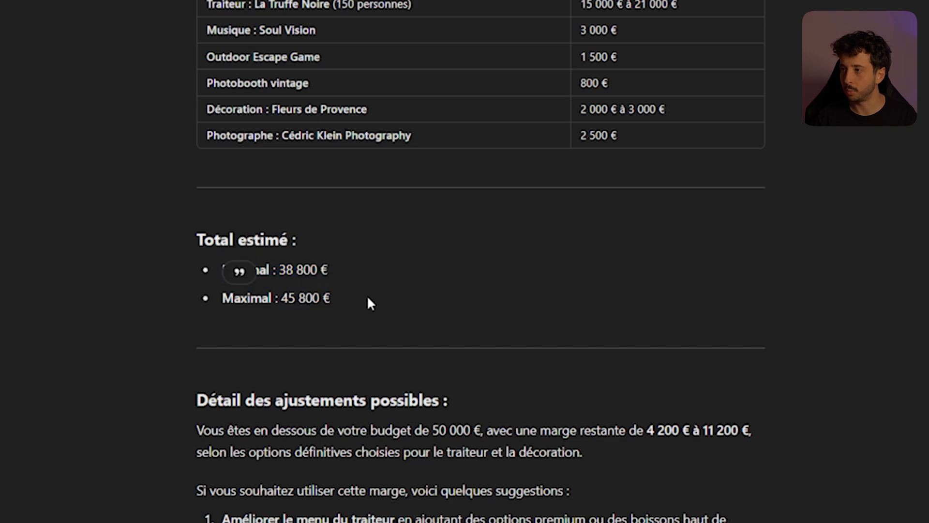
# Read the remaining budget margin and the suggested adjustments for the catering, decoration and extras.
pyautogui.scroll(-1, 194, 387)
pyautogui.moveTo(194, 387); pyautogui.dragTo(482, 283)
pyautogui.moveTo(646, 281); pyautogui.dragTo(751, 281)
pyautogui.moveTo(201, 302); pyautogui.dragTo(607, 301)
pyautogui.scroll(-5, 243, 151)
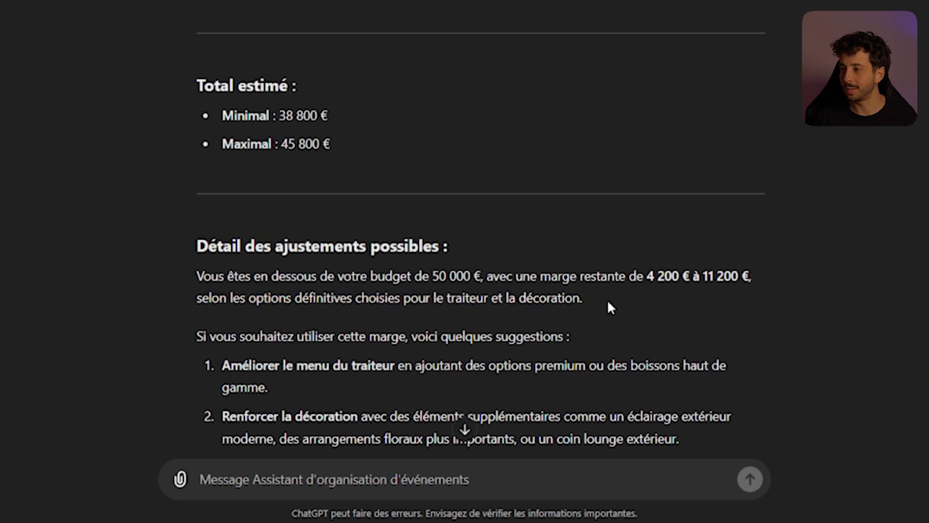
pyautogui.moveTo(224, 151); pyautogui.dragTo(403, 152)
pyautogui.moveTo(222, 202); pyautogui.dragTo(335, 198)
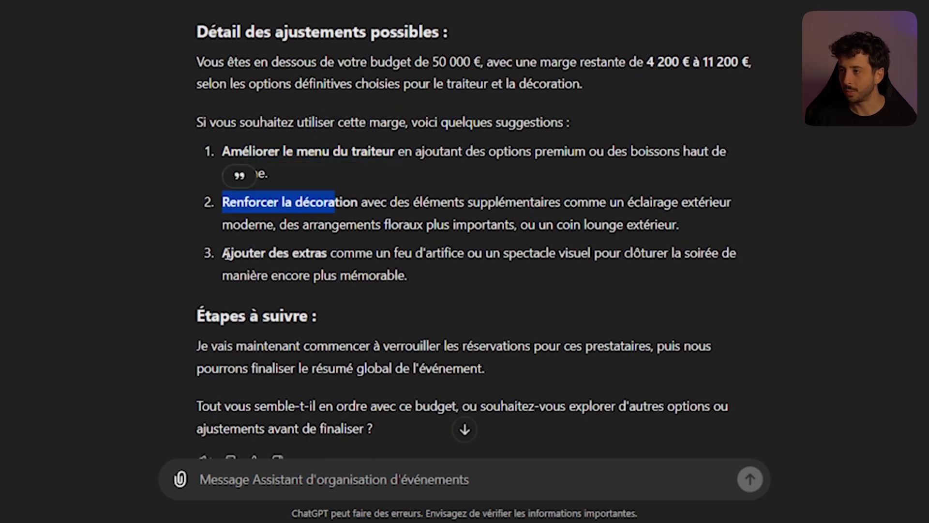
pyautogui.moveTo(222, 253); pyautogui.dragTo(465, 253)
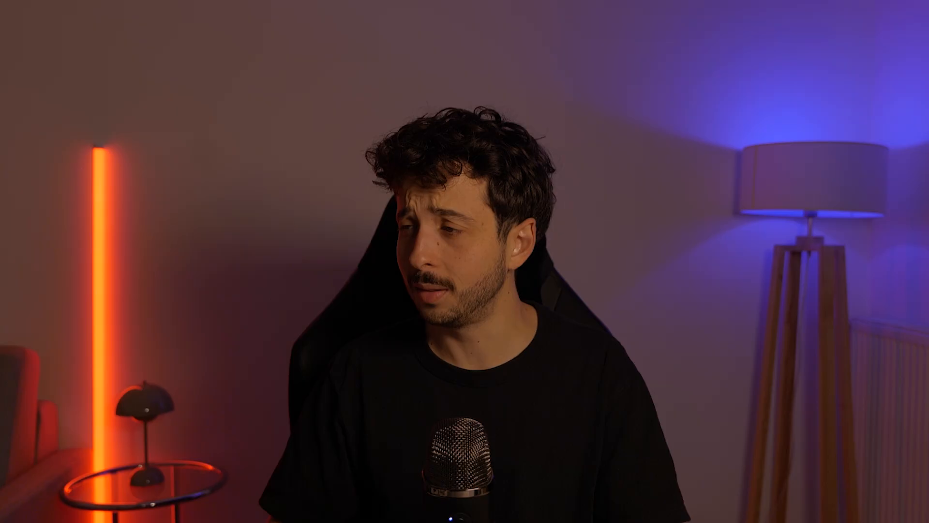
# Read the follow-up steps and closing budget question, then reply "Allons y" to approve the budget.
pyautogui.moveTo(197, 245); pyautogui.dragTo(316, 245)
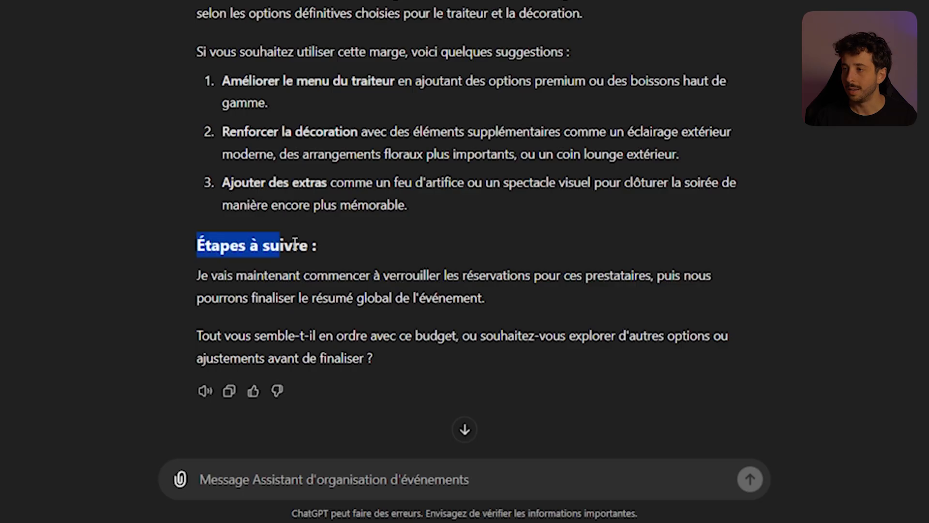
pyautogui.click(348, 245)
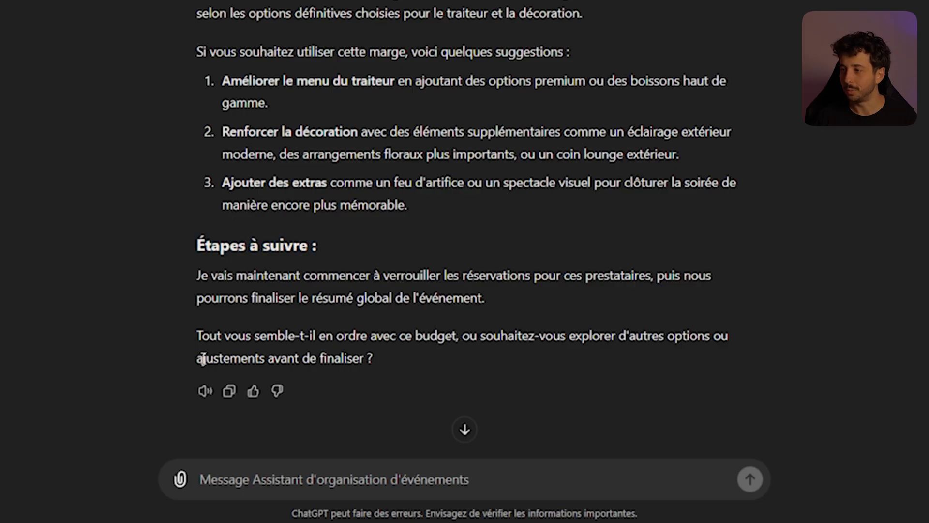
pyautogui.moveTo(203, 359); pyautogui.dragTo(419, 354)
pyautogui.click(419, 354)
pyautogui.click(352, 479)
pyautogui.write('Allons y')
pyautogui.press('Return')
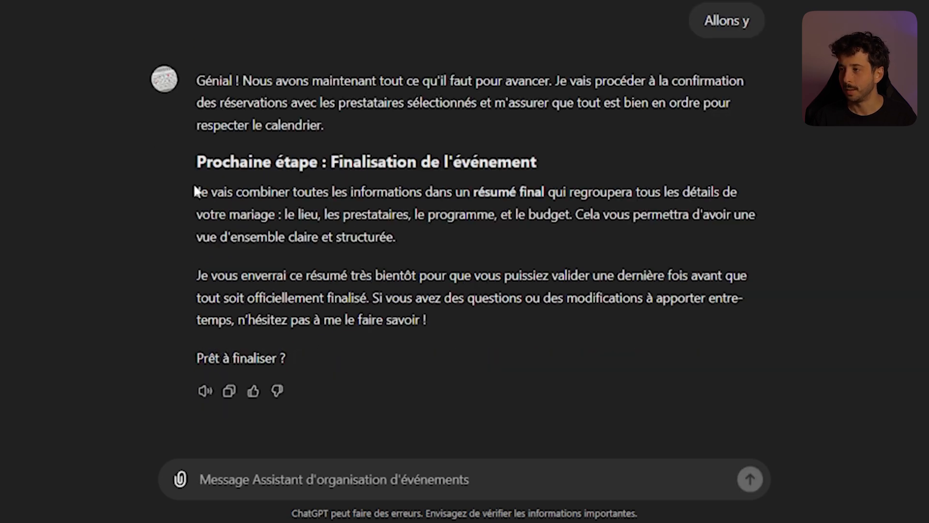
# Read the announcement of the final summary and reply "Oui" to finalise the event.
pyautogui.moveTo(196, 191); pyautogui.dragTo(557, 191)
pyautogui.click(760, 190)
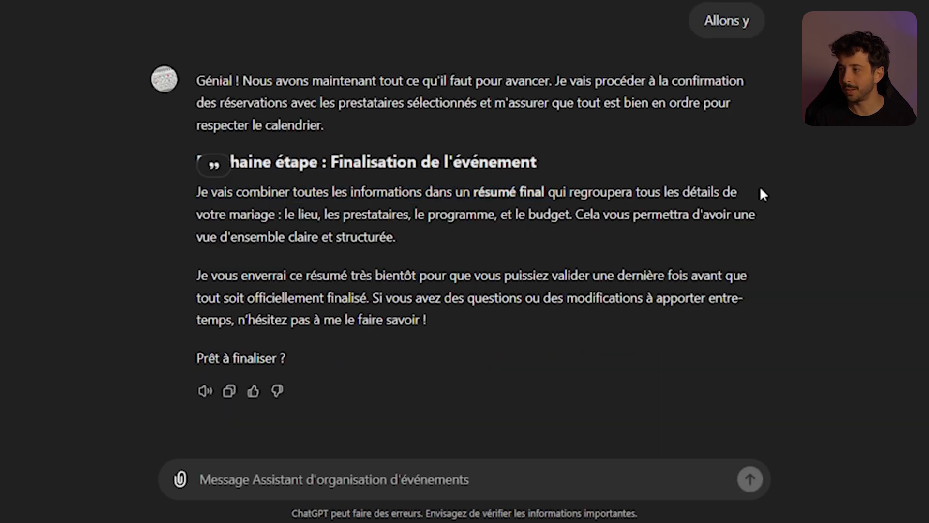
pyautogui.write('Oui')
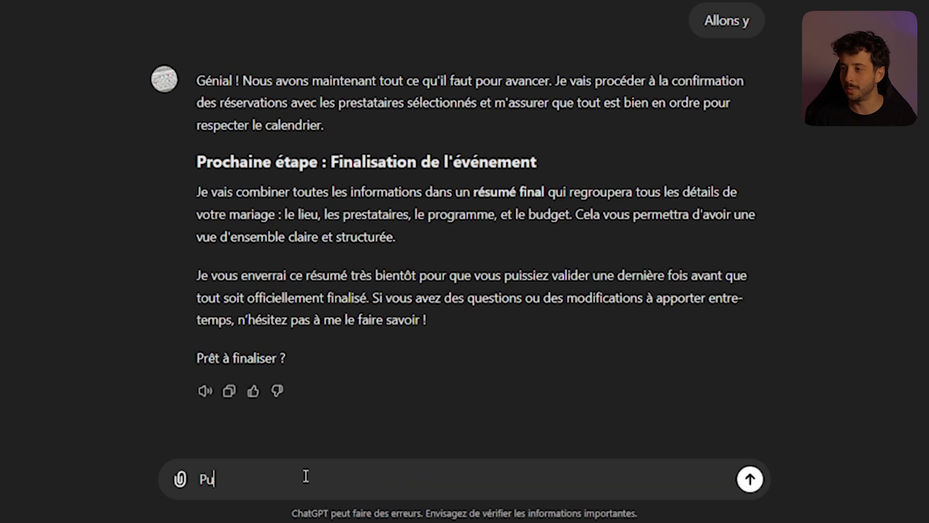
pyautogui.press('Return')
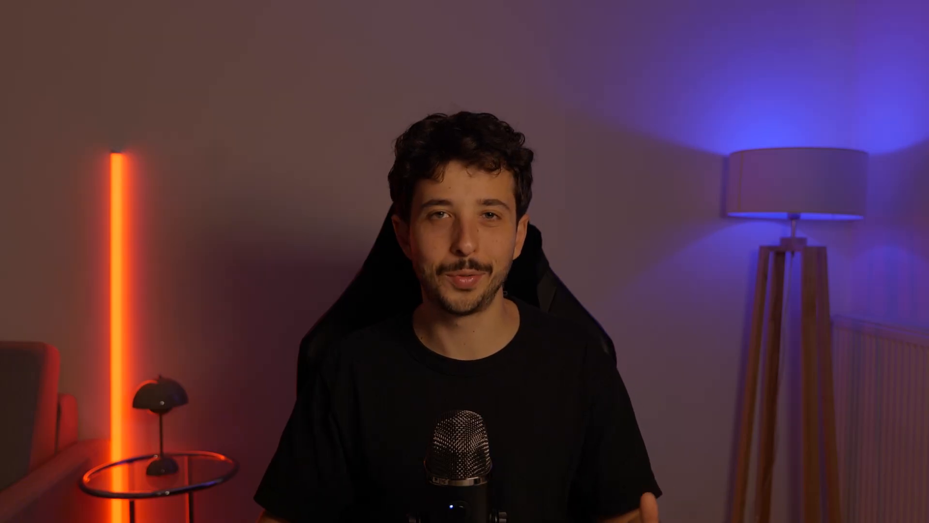